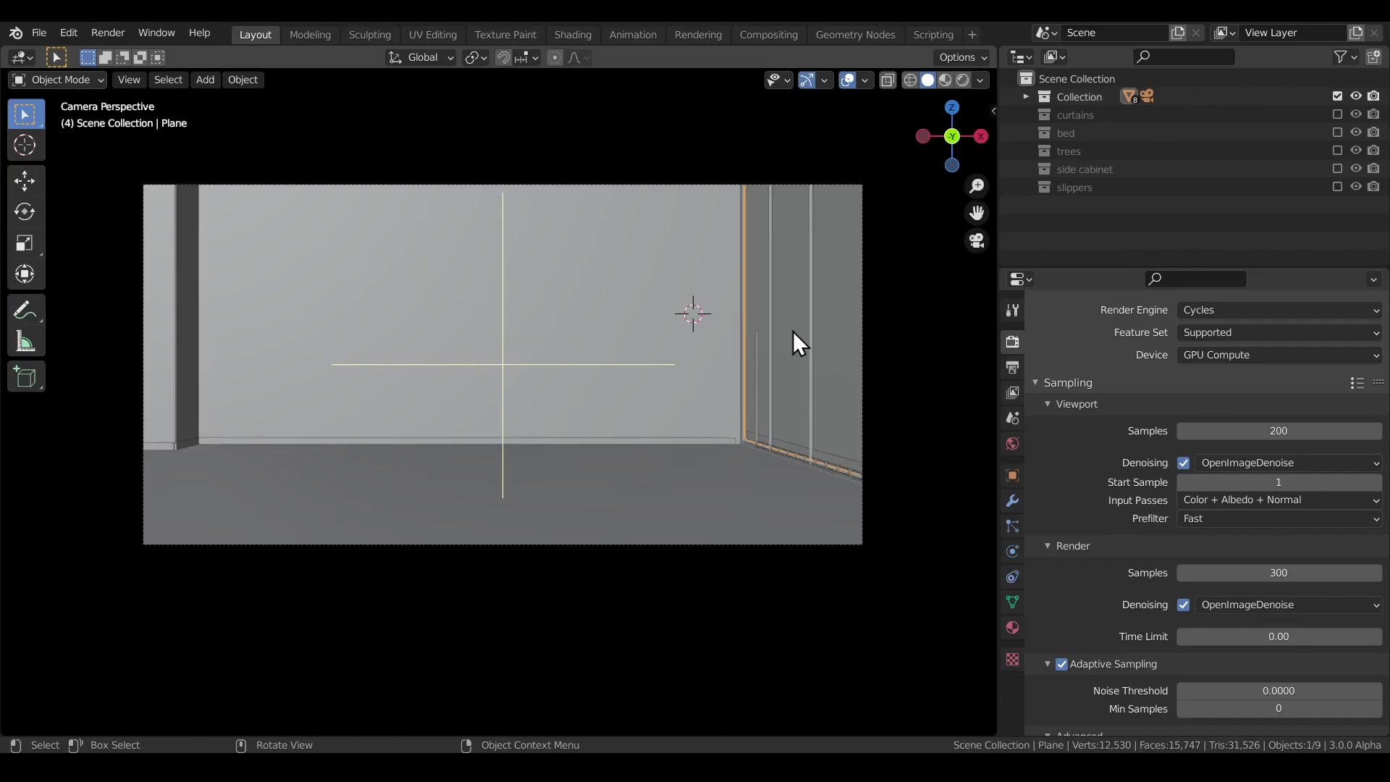
- Switch the bedroom scene to Material Preview and look closer at the glass wall with the blurred greenery behind it
{"action": "key", "text": "z"}
{"action": "left_click", "coordinate": [796, 396]}
{"action": "middle_click_drag", "start_coordinate": [772, 369], "coordinate": [763, 372], "text": "shift"}
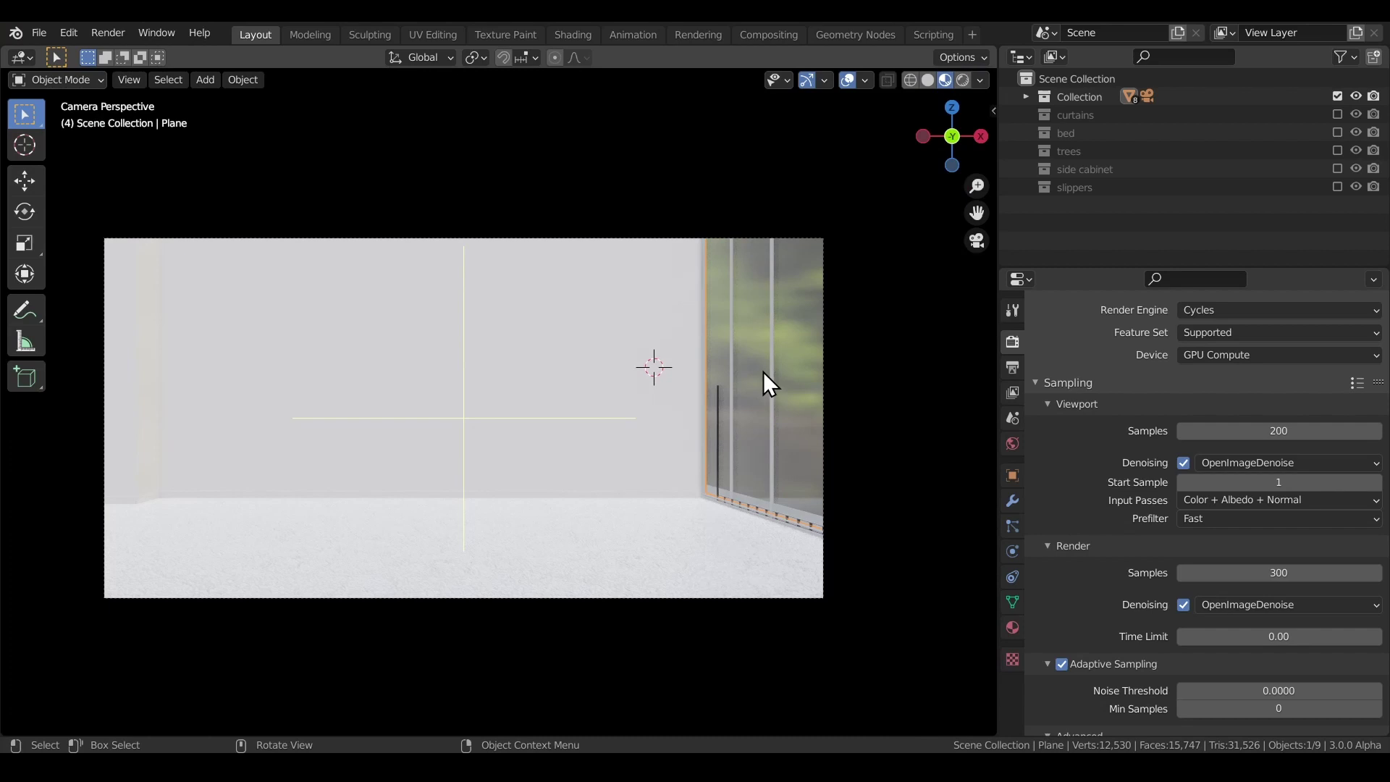
{"action": "left_click", "coordinate": [776, 367]}
{"action": "scroll", "coordinate": [773, 434], "scroll_direction": "up", "scroll_amount": 3}
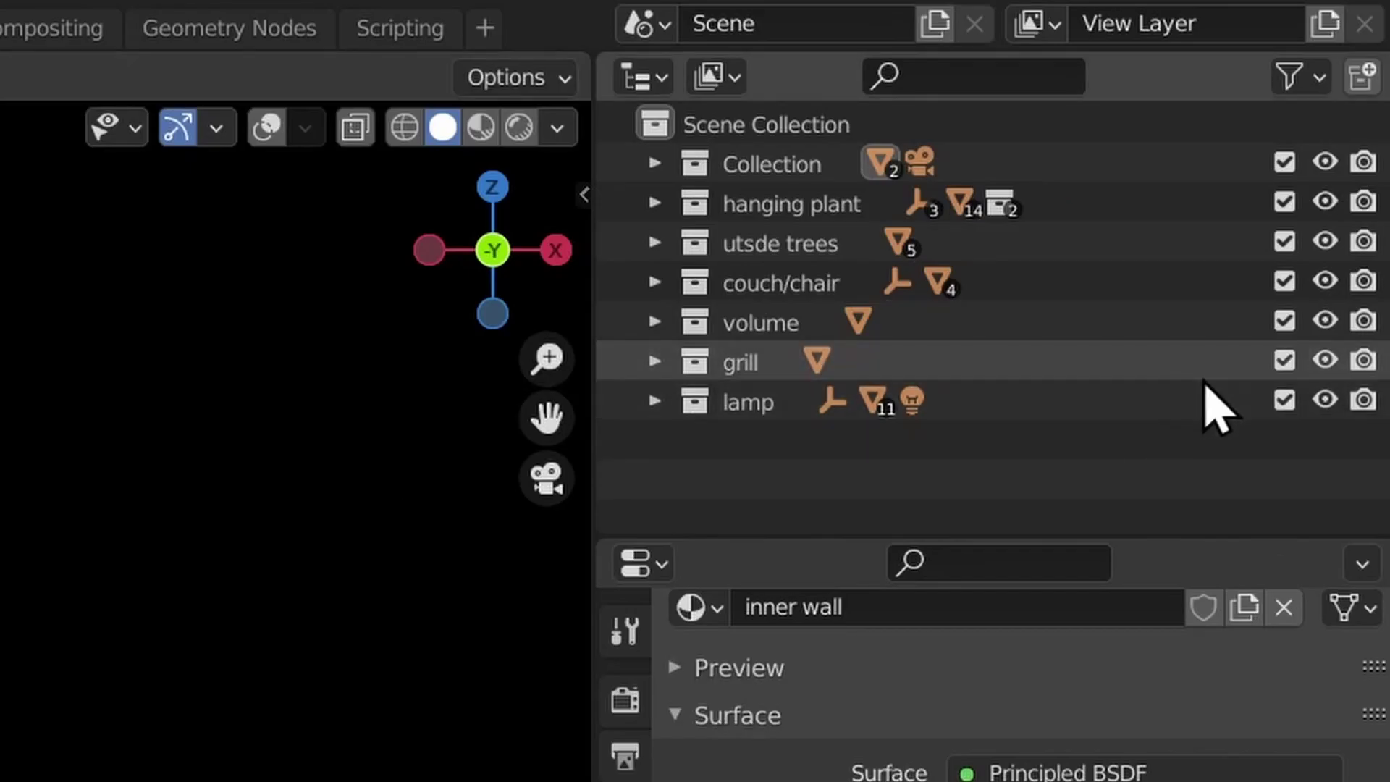
- Exclude every collection except Collection from the view layer, leave the camera view and show the viewport overlays
{"action": "left_click_drag", "start_coordinate": [1281, 397], "coordinate": [1285, 208]}
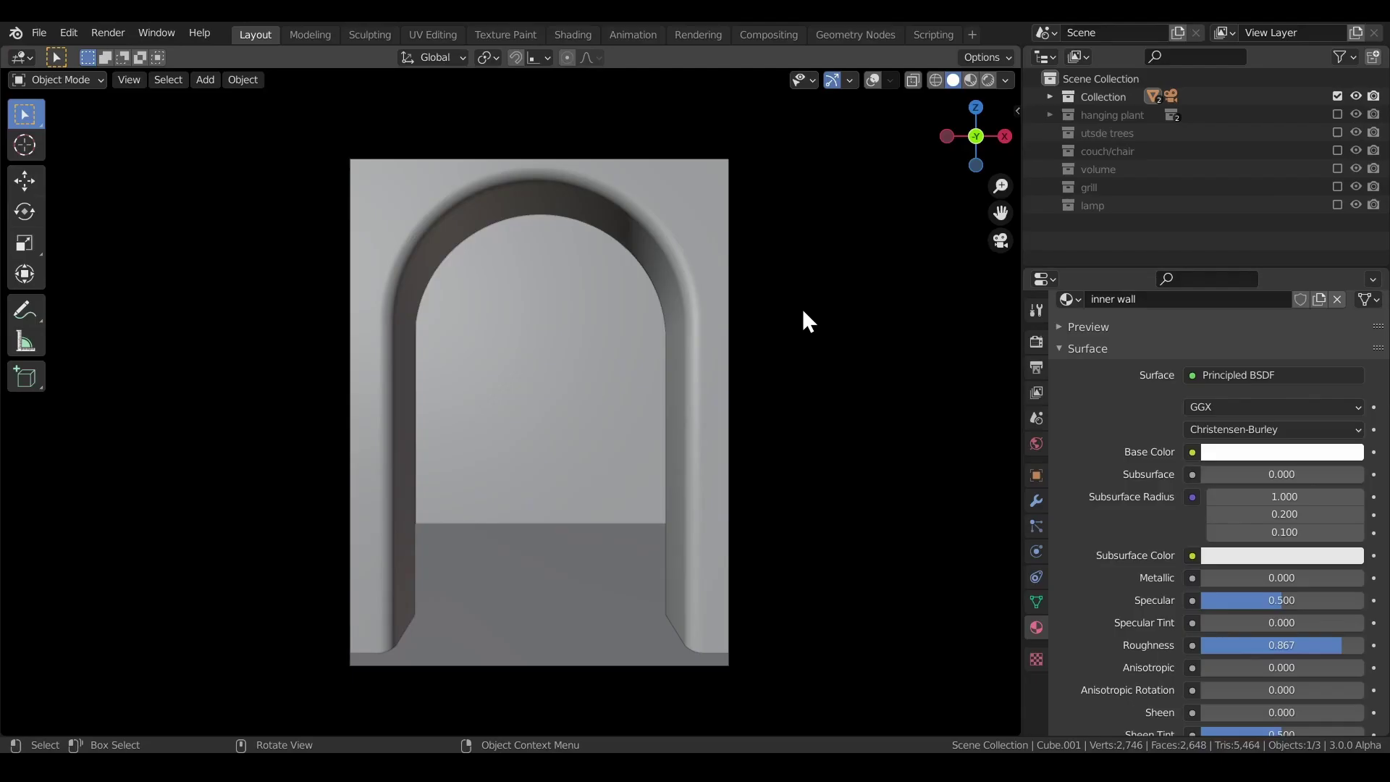
{"action": "key", "text": "KP_0"}
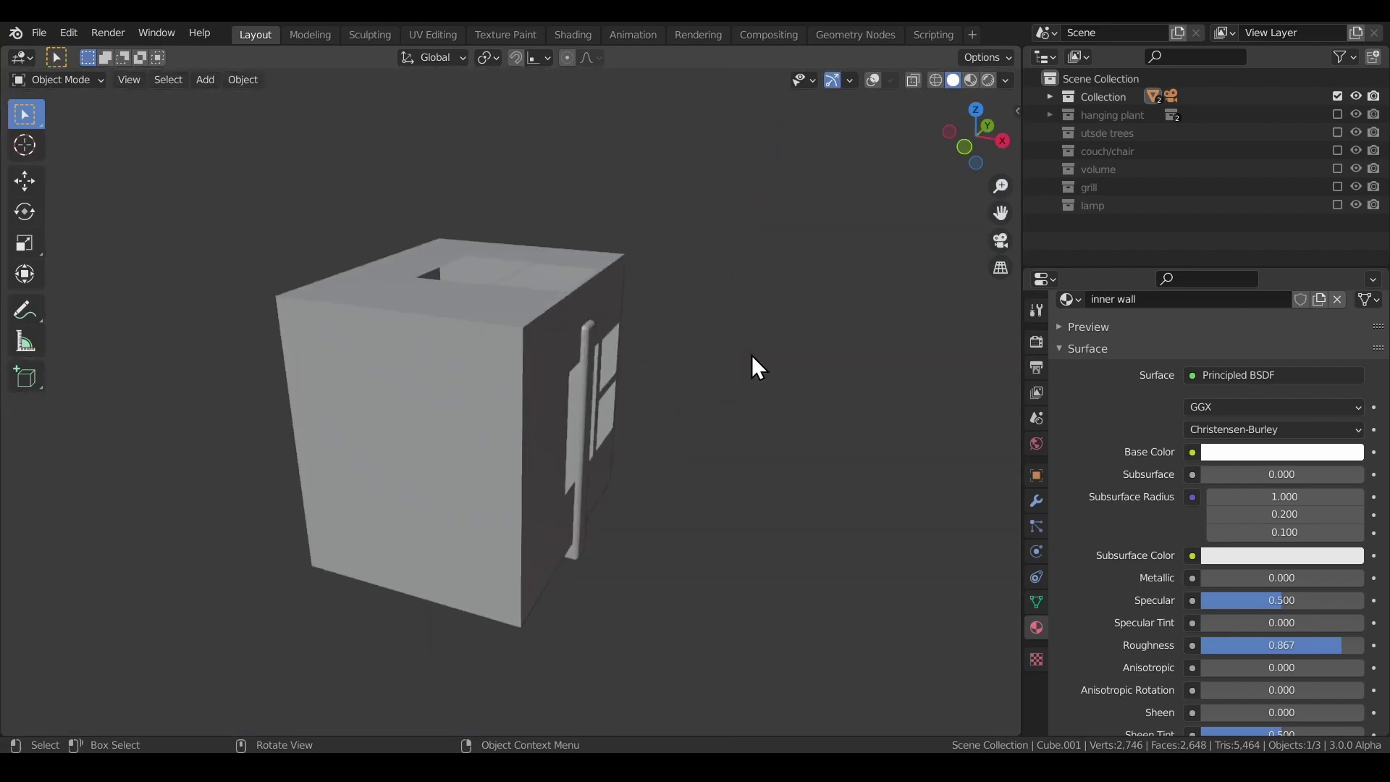
{"action": "left_click", "coordinate": [867, 82]}
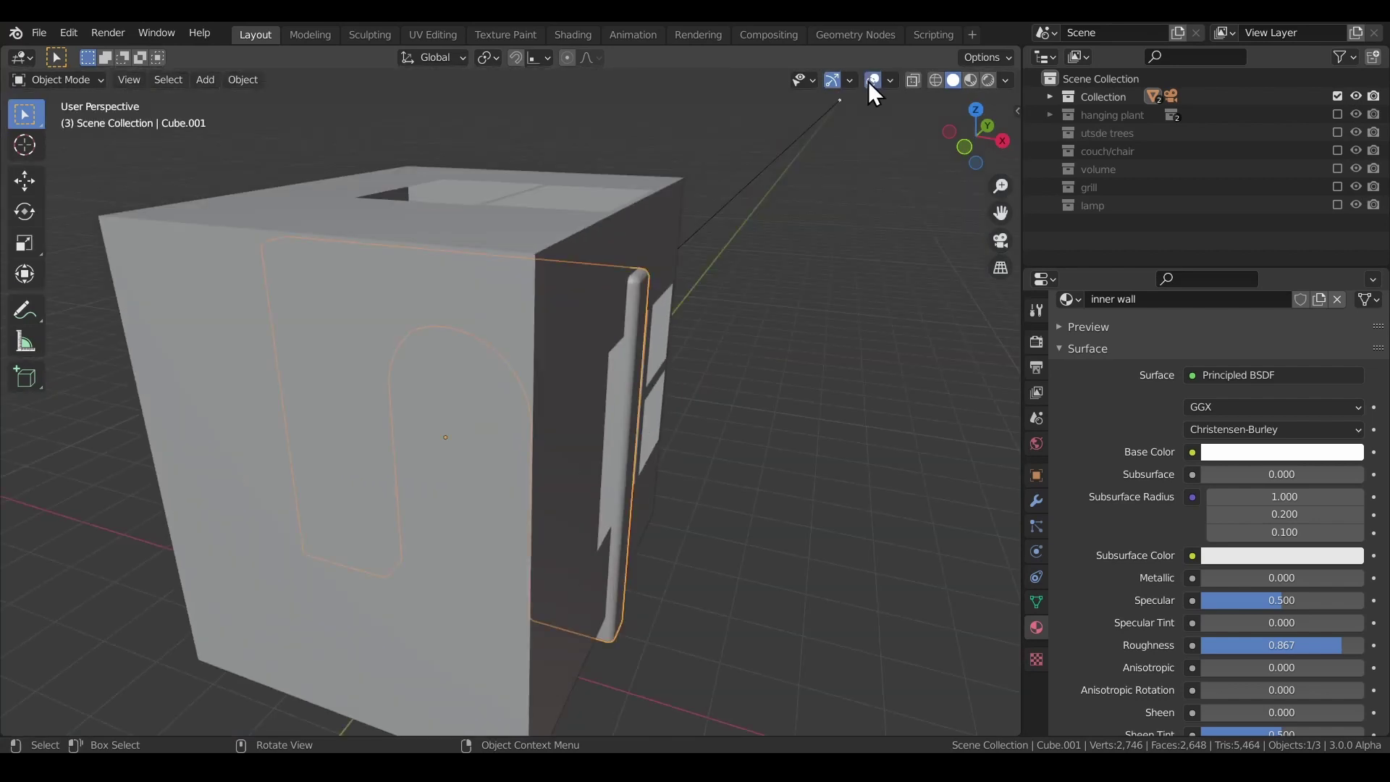
- Examine the outer room box, its window openings and the arched inner wall from outside, from inside and through the camera
{"action": "middle_click_drag", "start_coordinate": [718, 340], "coordinate": [510, 342]}
{"action": "left_click", "coordinate": [372, 362]}
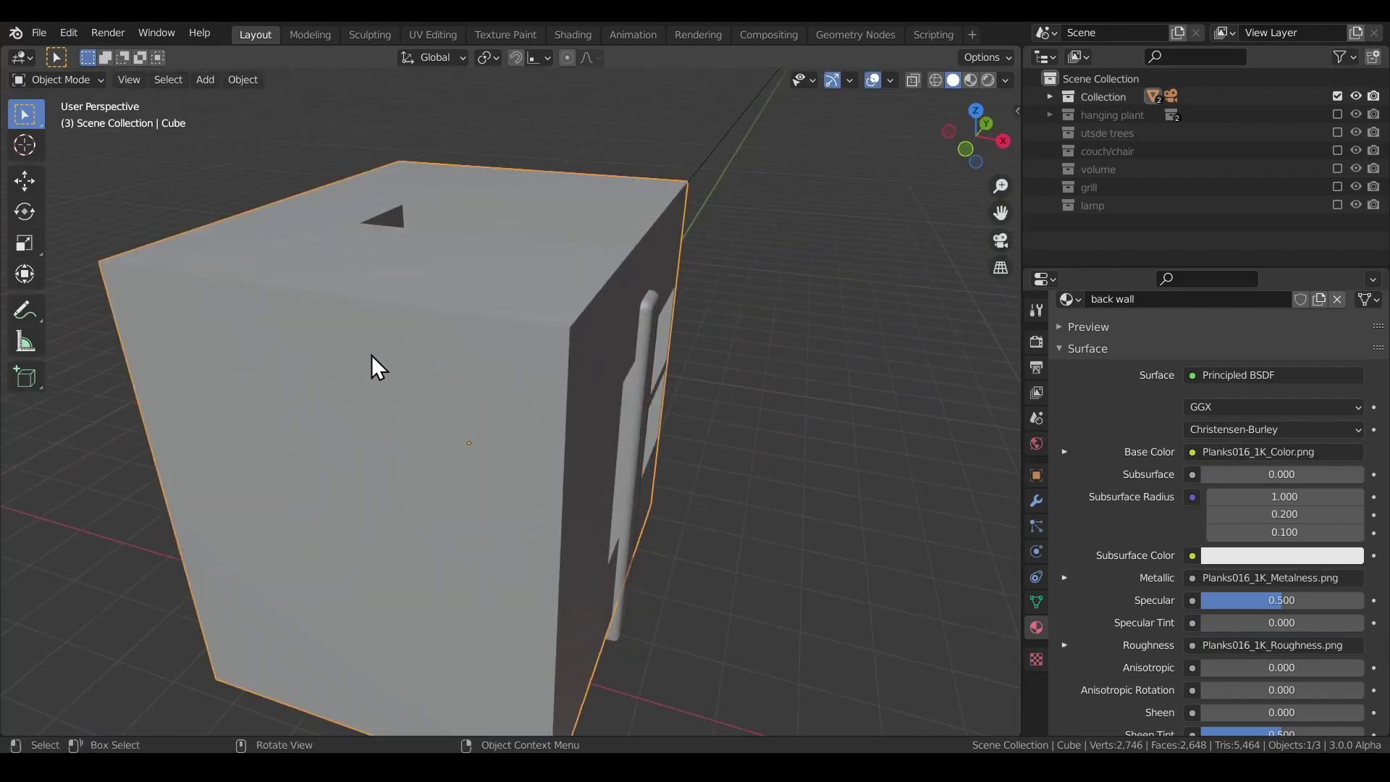
{"action": "middle_click_drag", "start_coordinate": [372, 362], "coordinate": [516, 434]}
{"action": "left_click", "coordinate": [596, 449]}
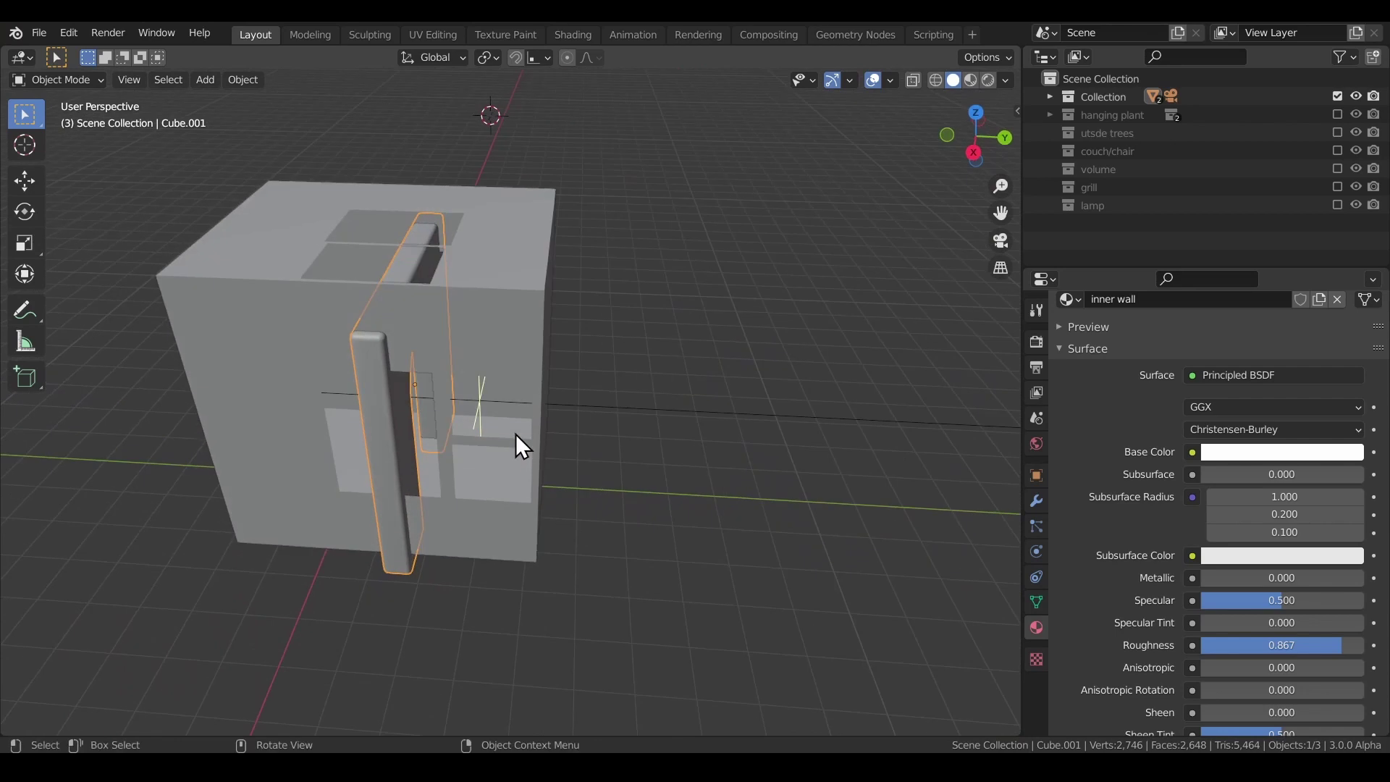
{"action": "key", "text": "KP_0"}
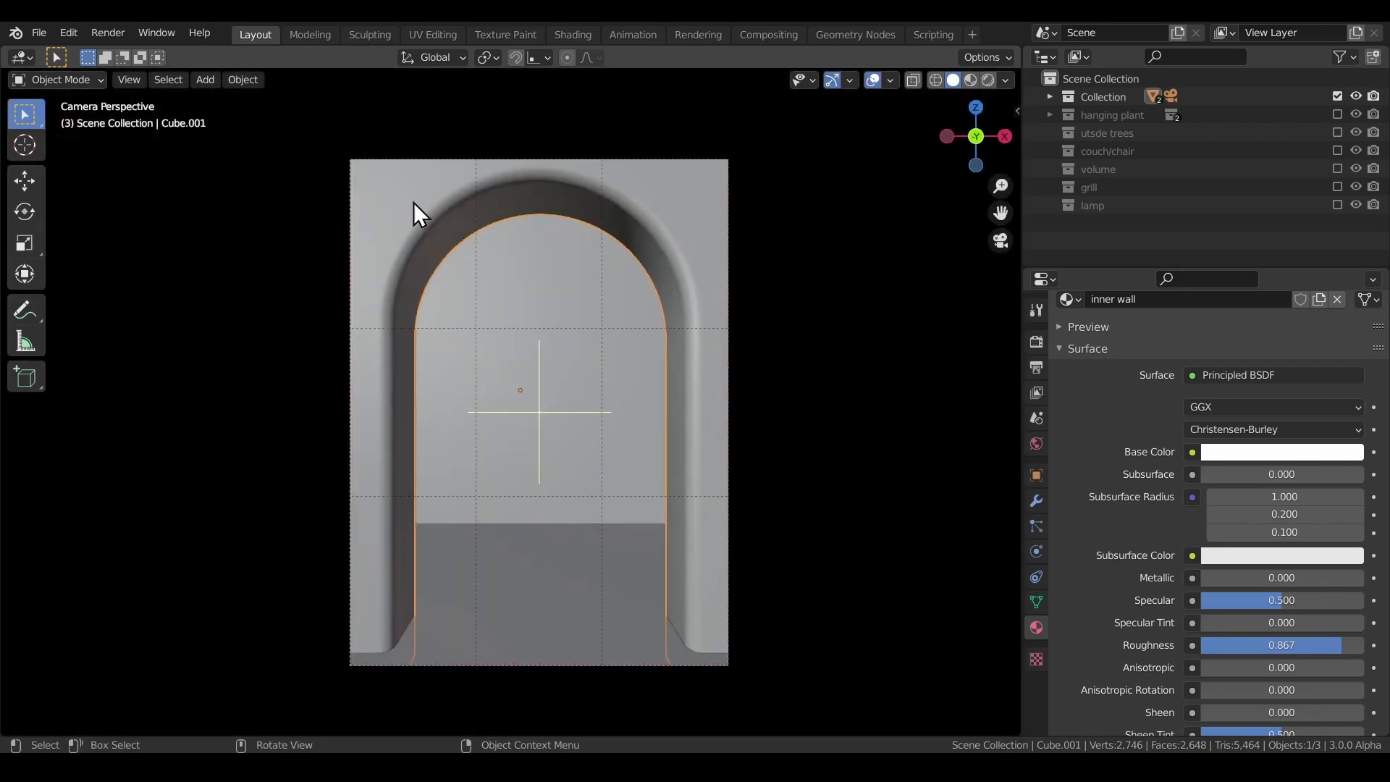
{"action": "left_click", "coordinate": [414, 202]}
{"action": "key", "text": "KP_Decimal"}
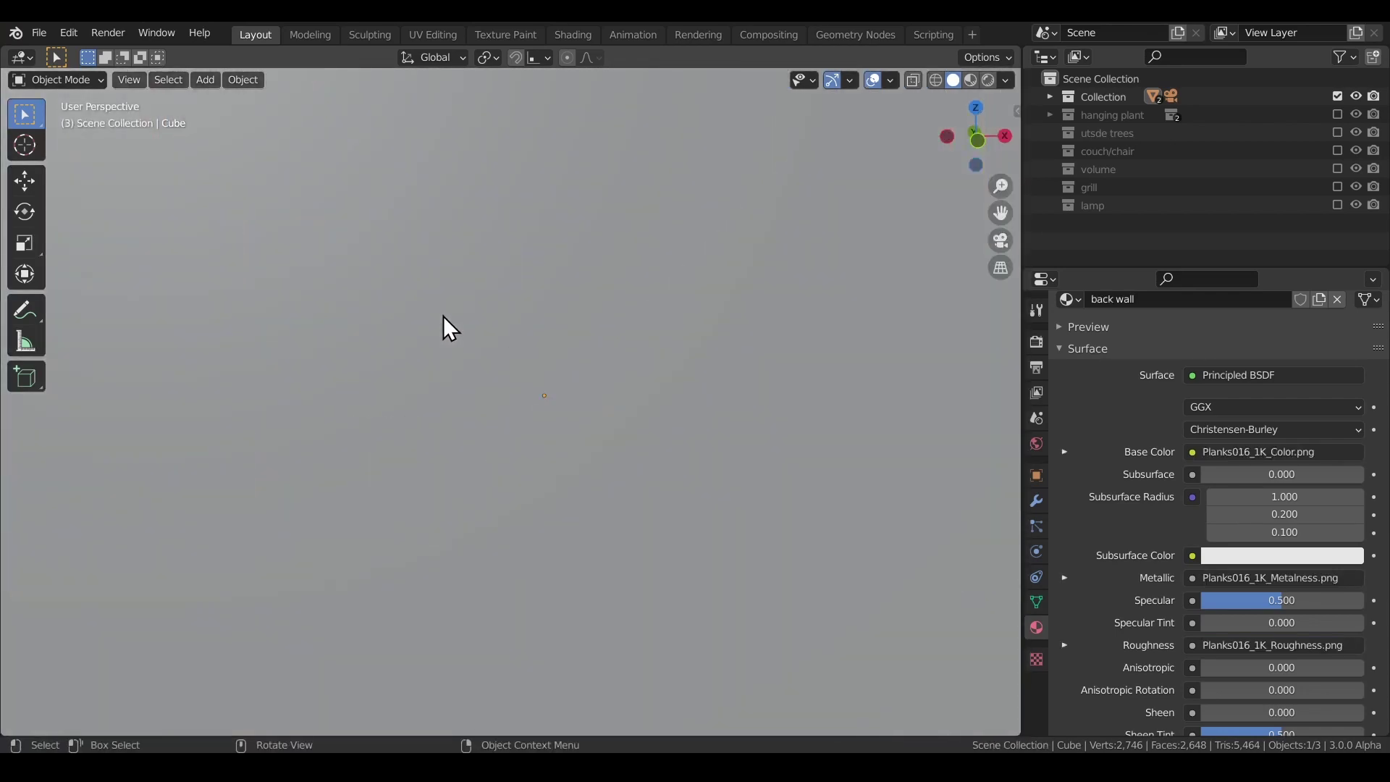
{"action": "scroll", "coordinate": [443, 315], "scroll_direction": "down", "scroll_amount": 5}
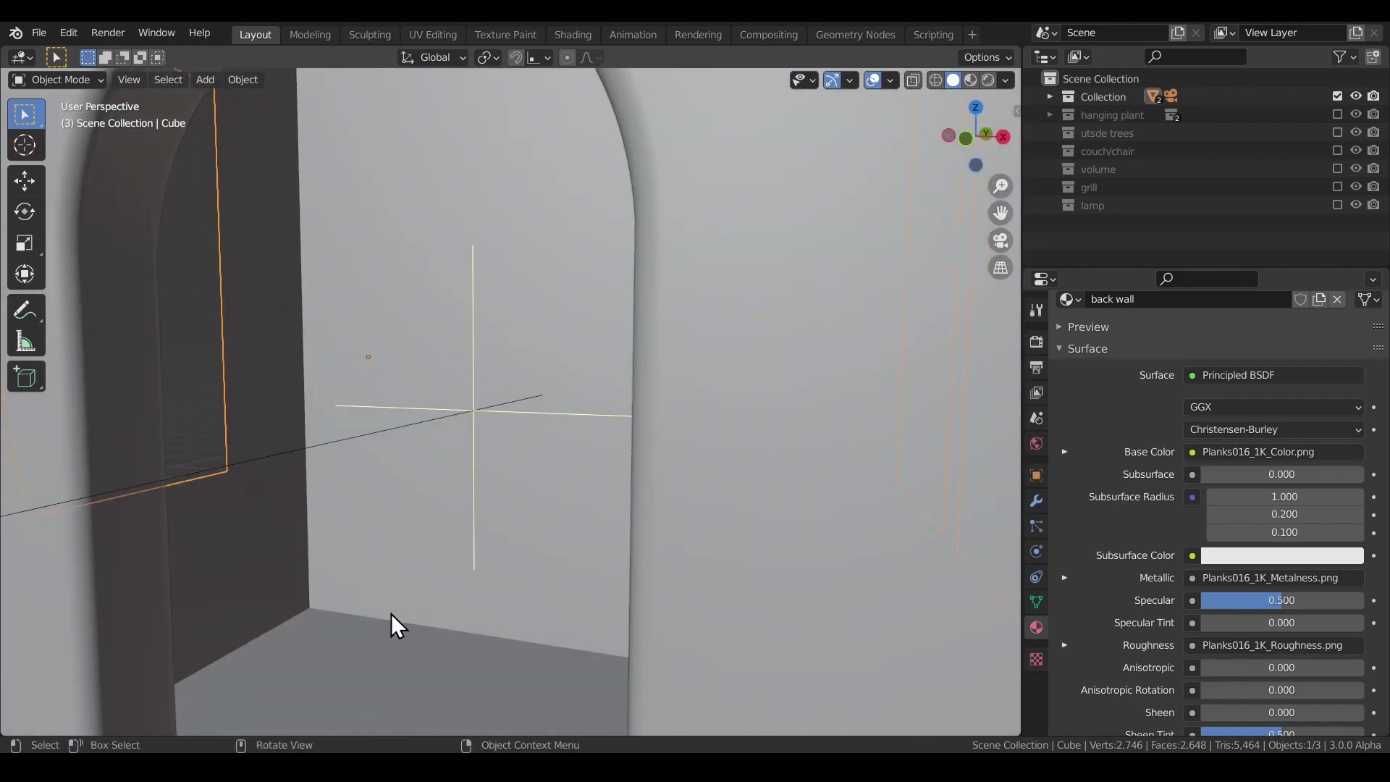
{"action": "key", "text": "KP_0"}
{"action": "left_click", "coordinate": [579, 439]}
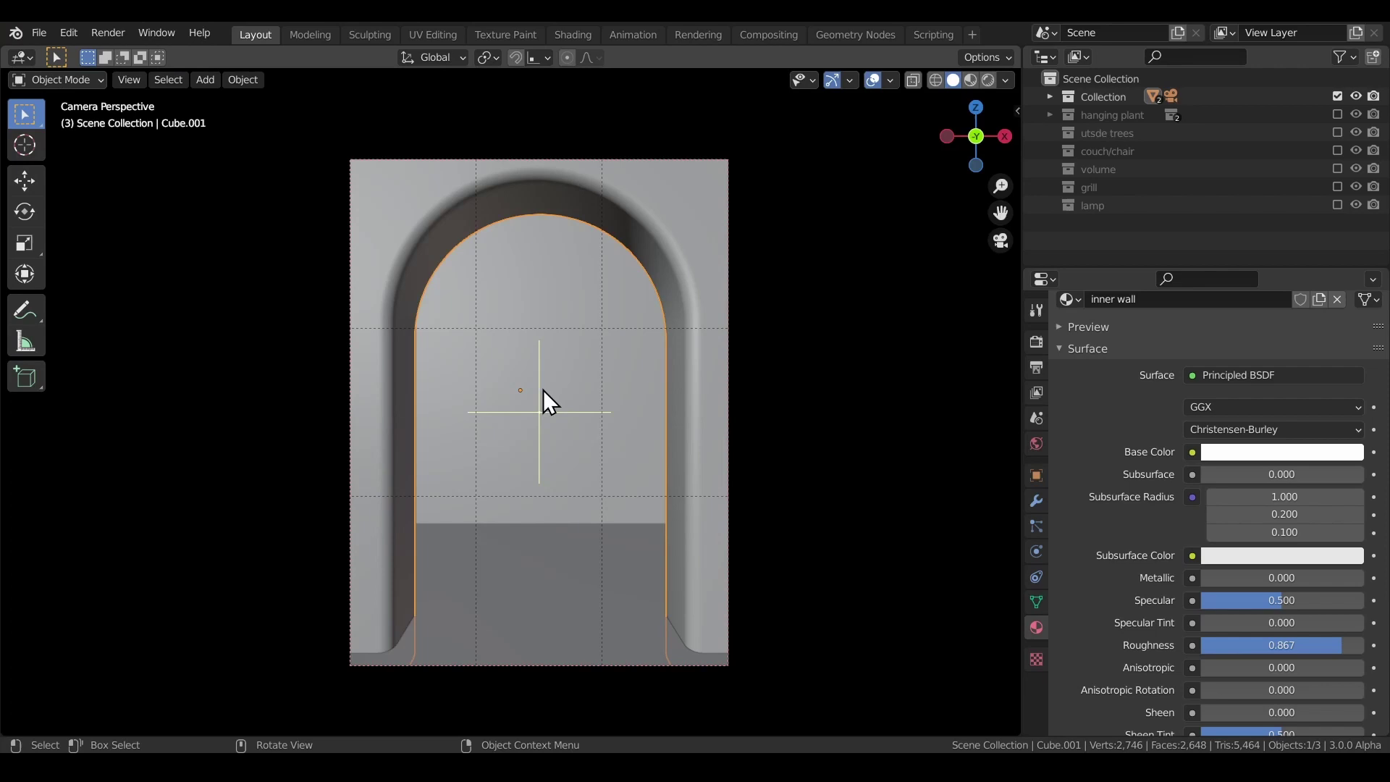
- Show the materials in Material Preview and isolate the room box to inspect its plank back wall through the camera, then exit isolation
{"action": "key", "text": "z"}
{"action": "left_click", "coordinate": [536, 498]}
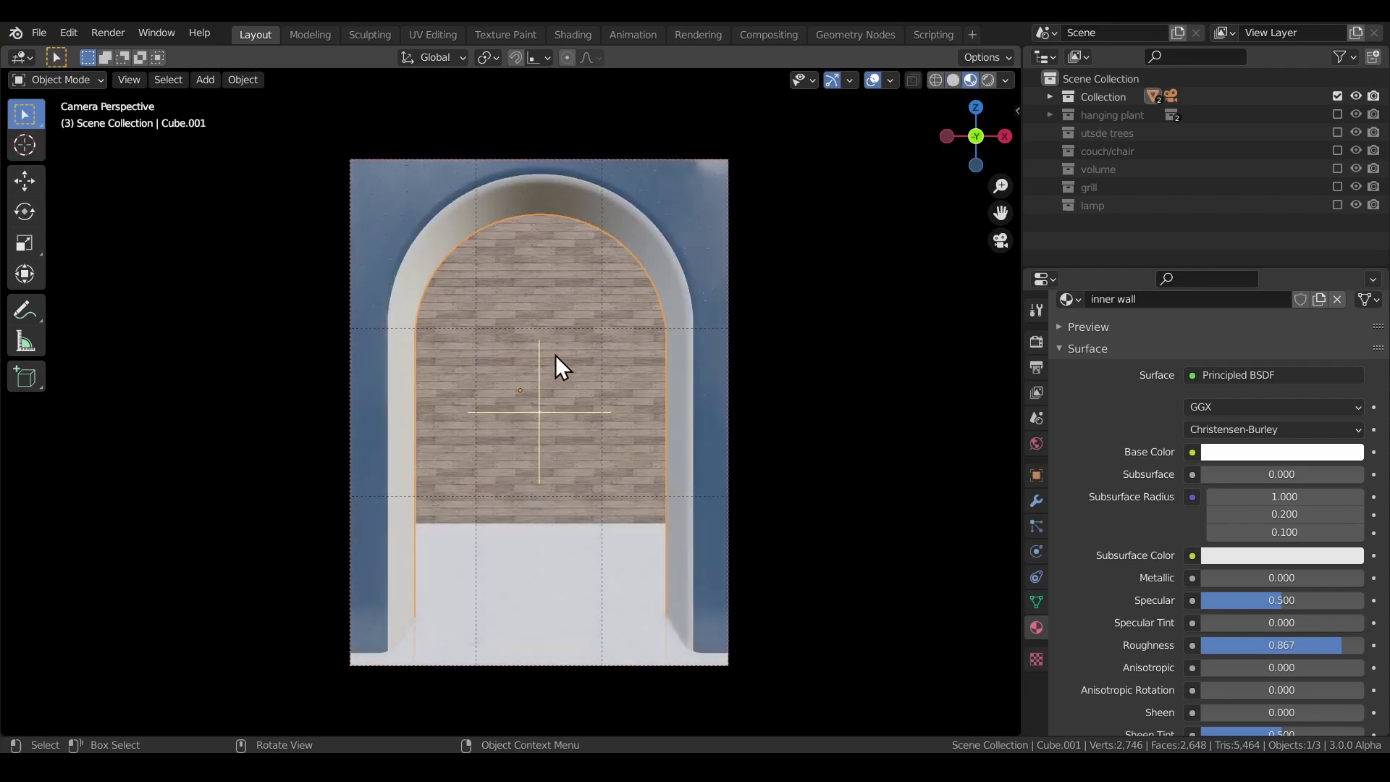
{"action": "left_click", "coordinate": [546, 304]}
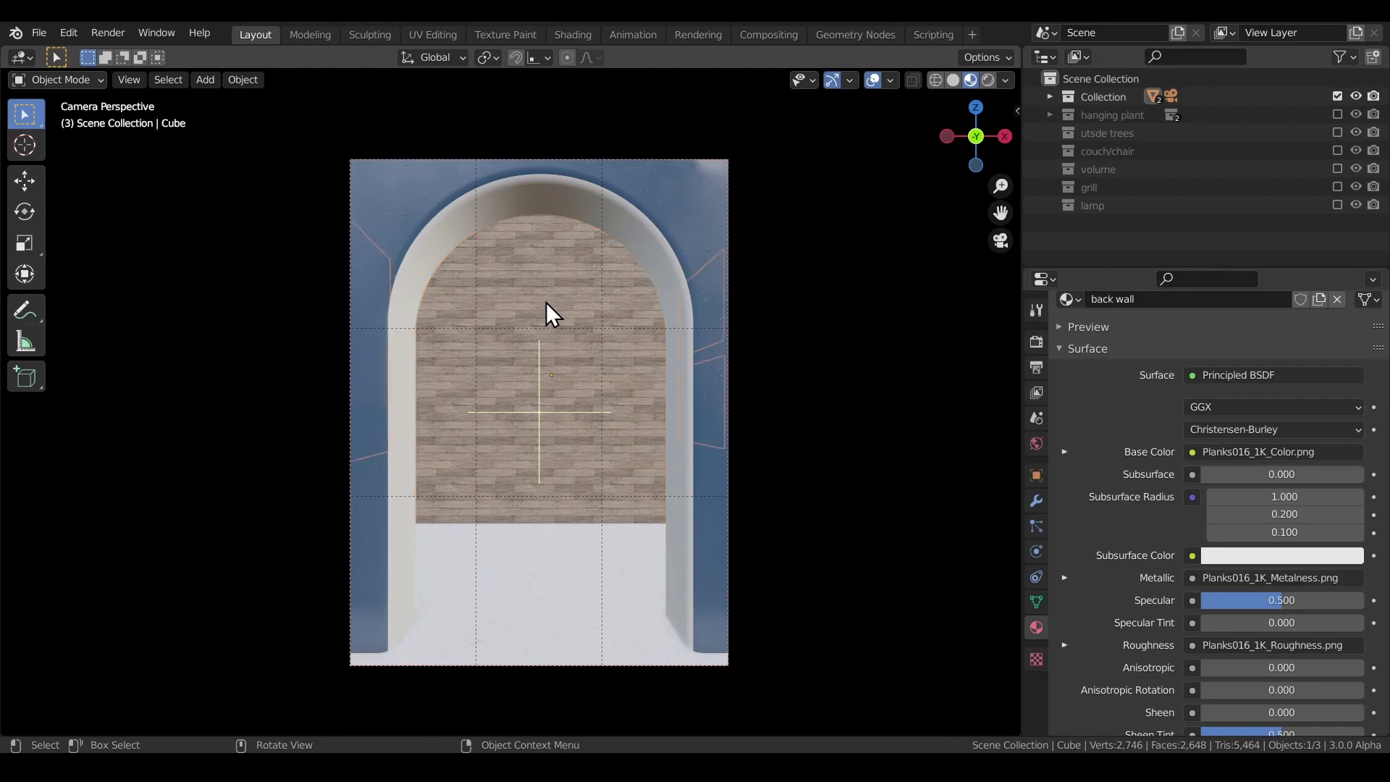
{"action": "key", "text": "KP_Divide"}
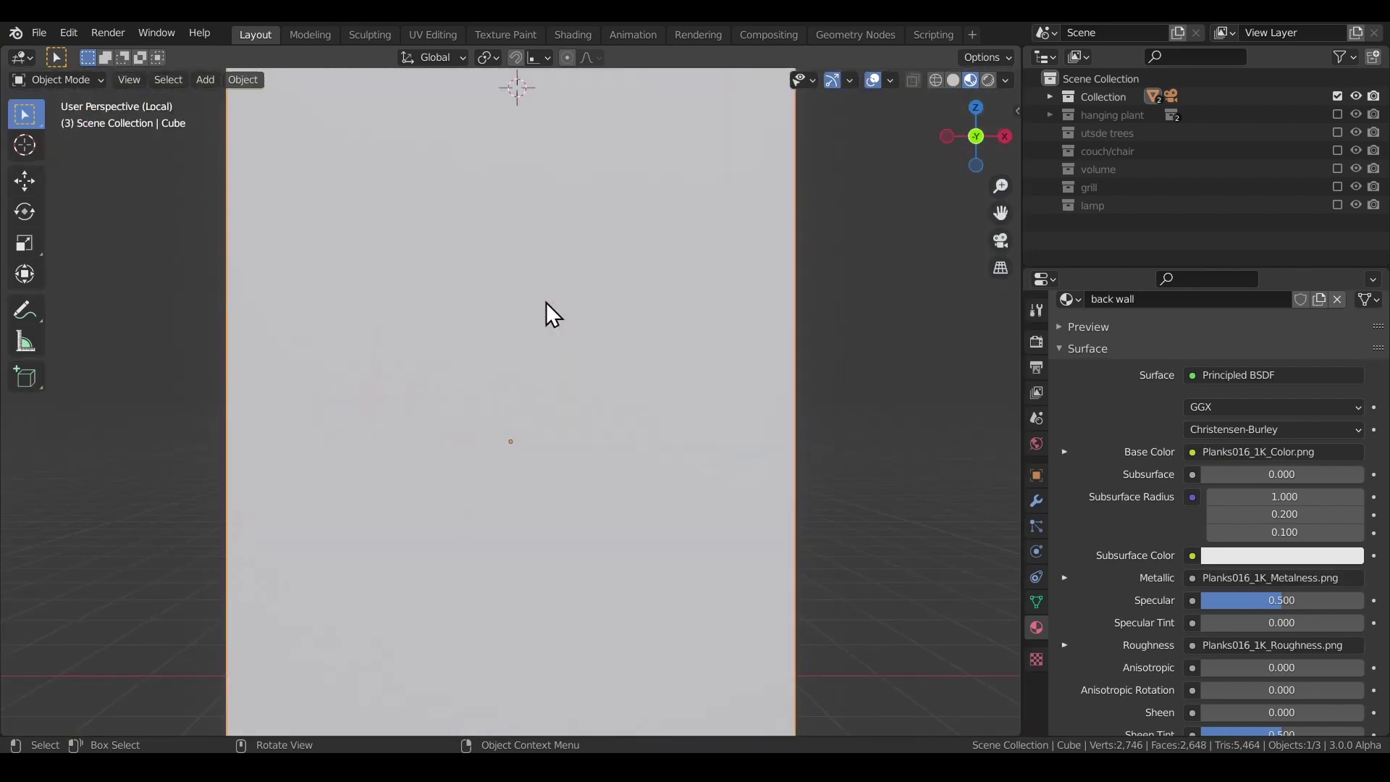
{"action": "key", "text": "KP_0"}
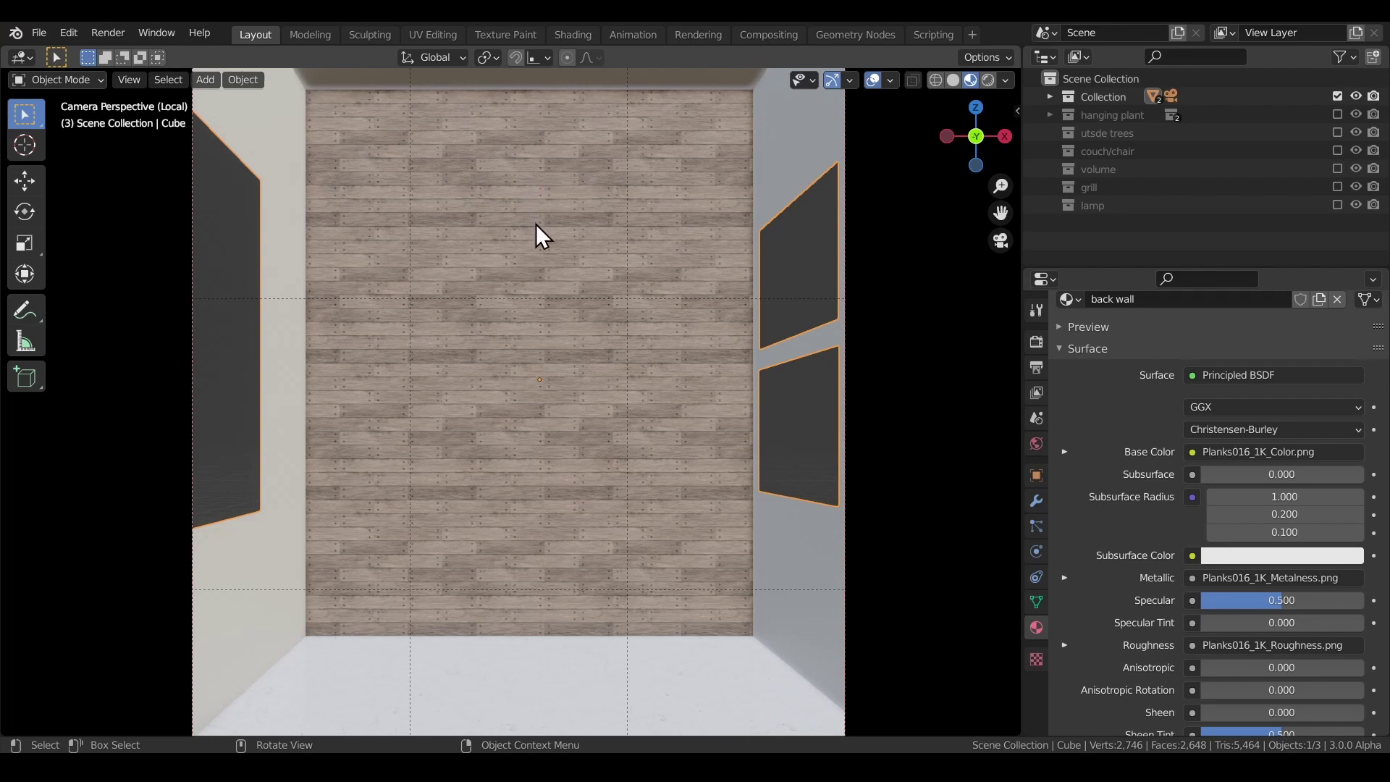
{"action": "key", "text": "KP_Divide"}
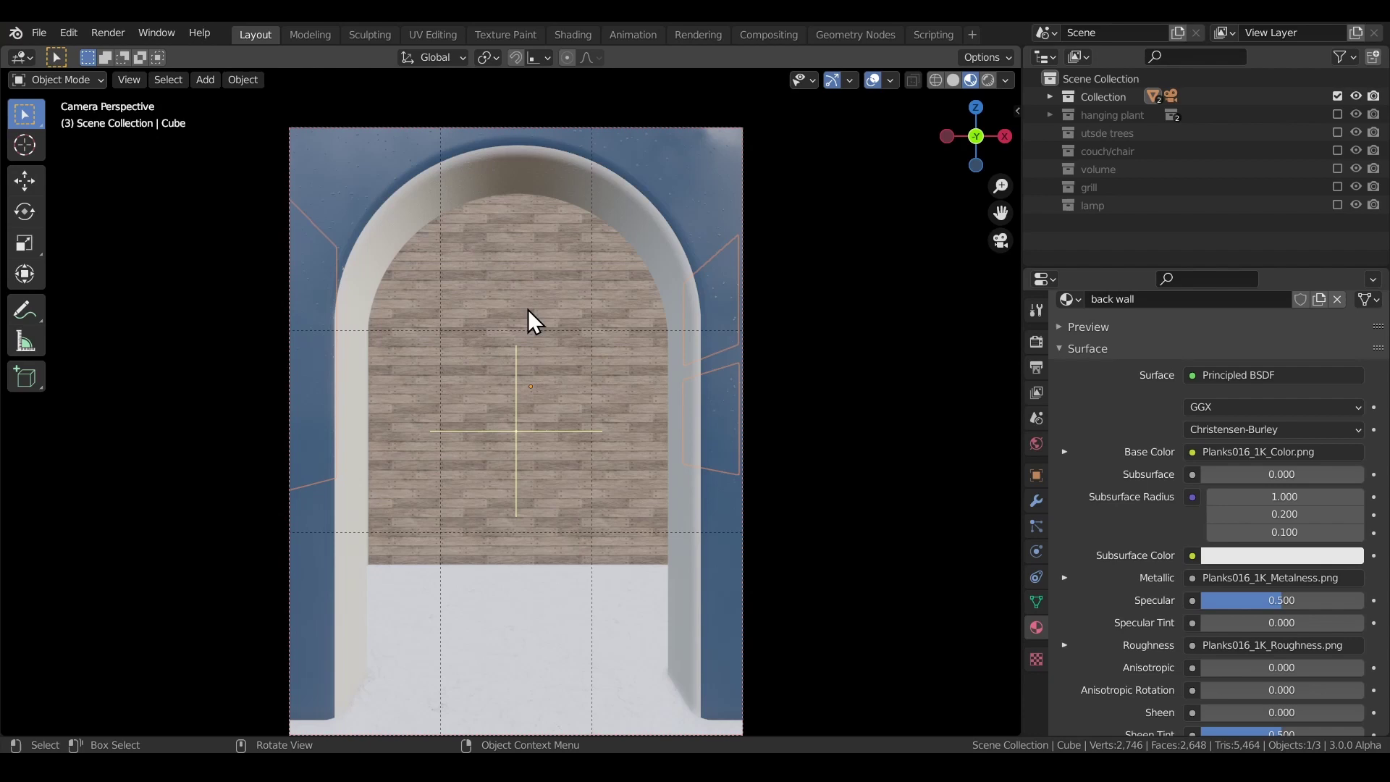
- Inspect the floor and plank back wall up close, and the room's exterior with its surroundings in Rendered shading, returning to camera view
{"action": "middle_click_drag", "start_coordinate": [573, 543], "coordinate": [581, 420], "text": "shift"}
{"action": "scroll", "coordinate": [574, 359], "scroll_direction": "up", "scroll_amount": 3}
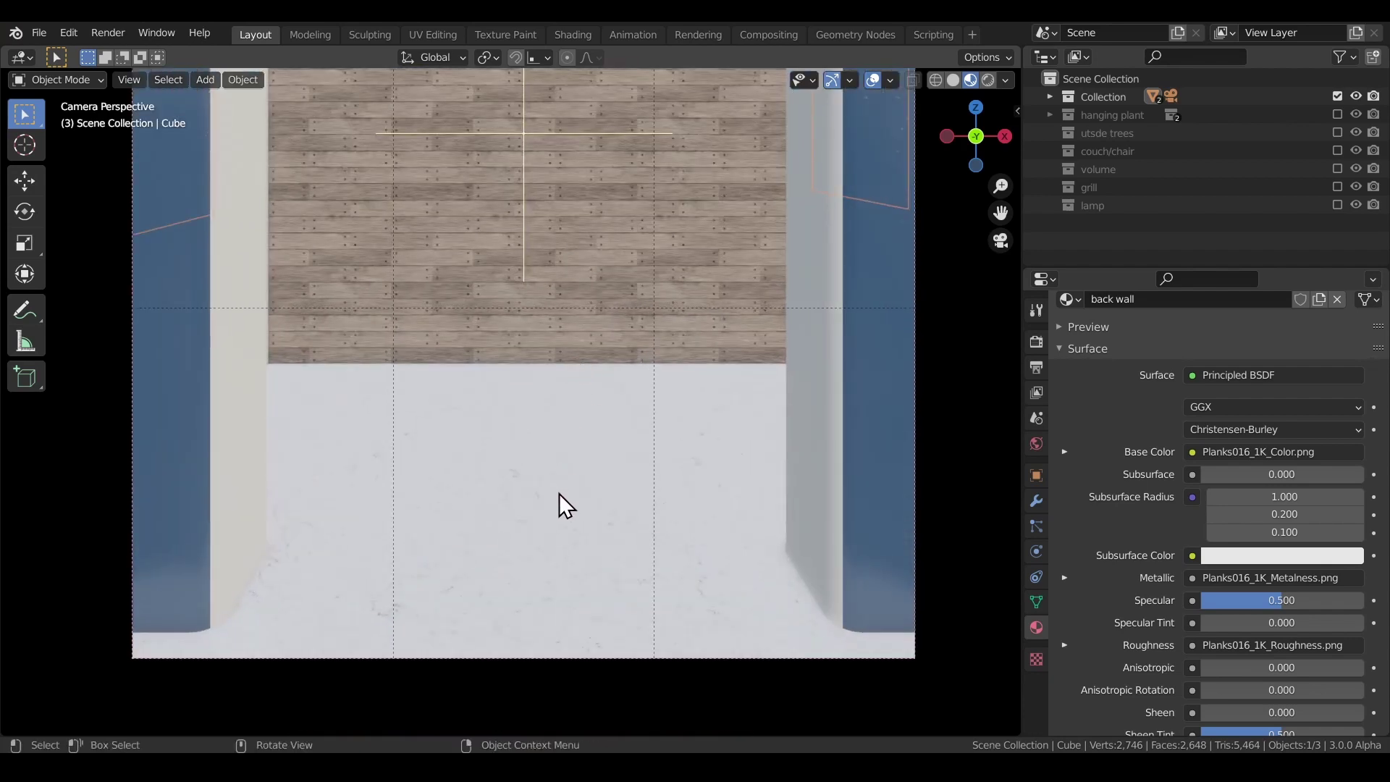
{"action": "scroll", "coordinate": [562, 506], "scroll_direction": "up", "scroll_amount": 4}
{"action": "middle_click_drag", "start_coordinate": [568, 424], "coordinate": [535, 479]}
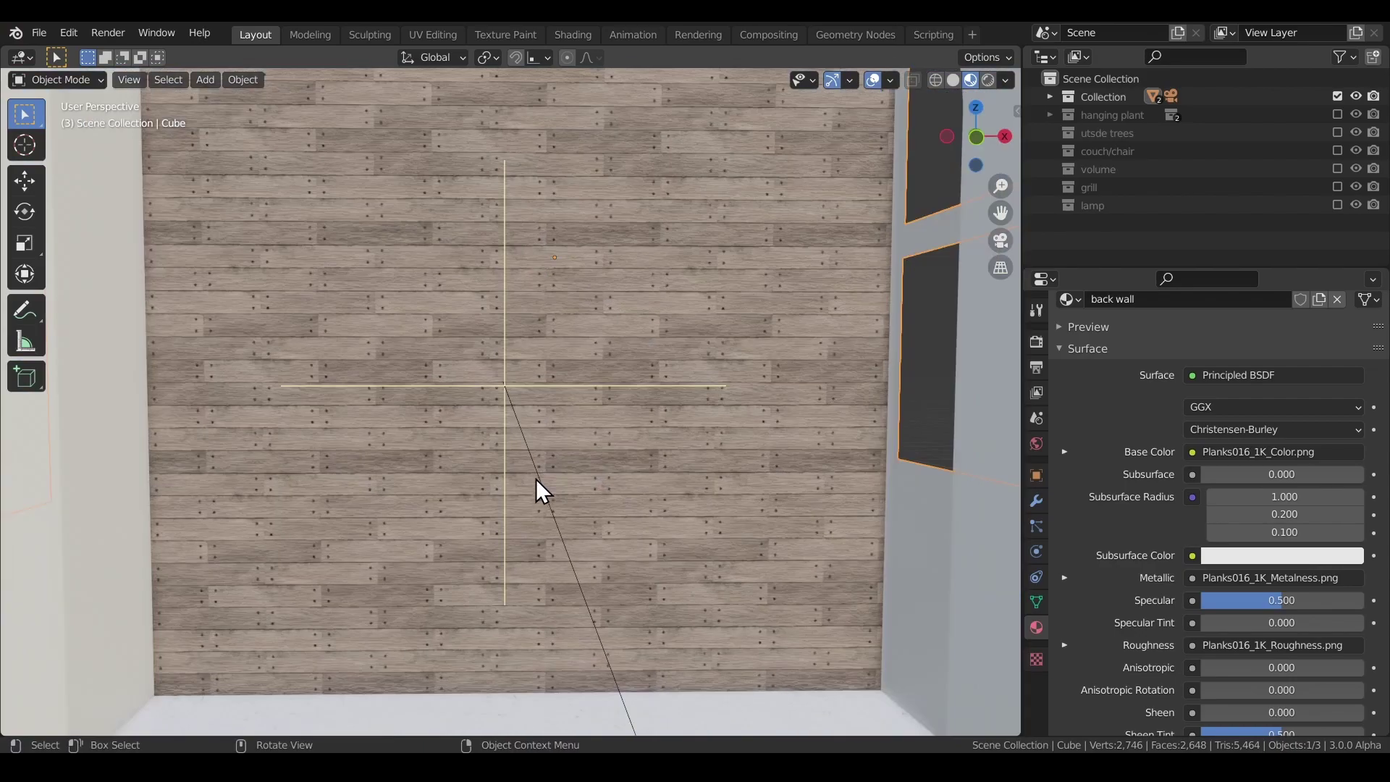
{"action": "scroll", "coordinate": [530, 320], "scroll_direction": "up", "scroll_amount": 3}
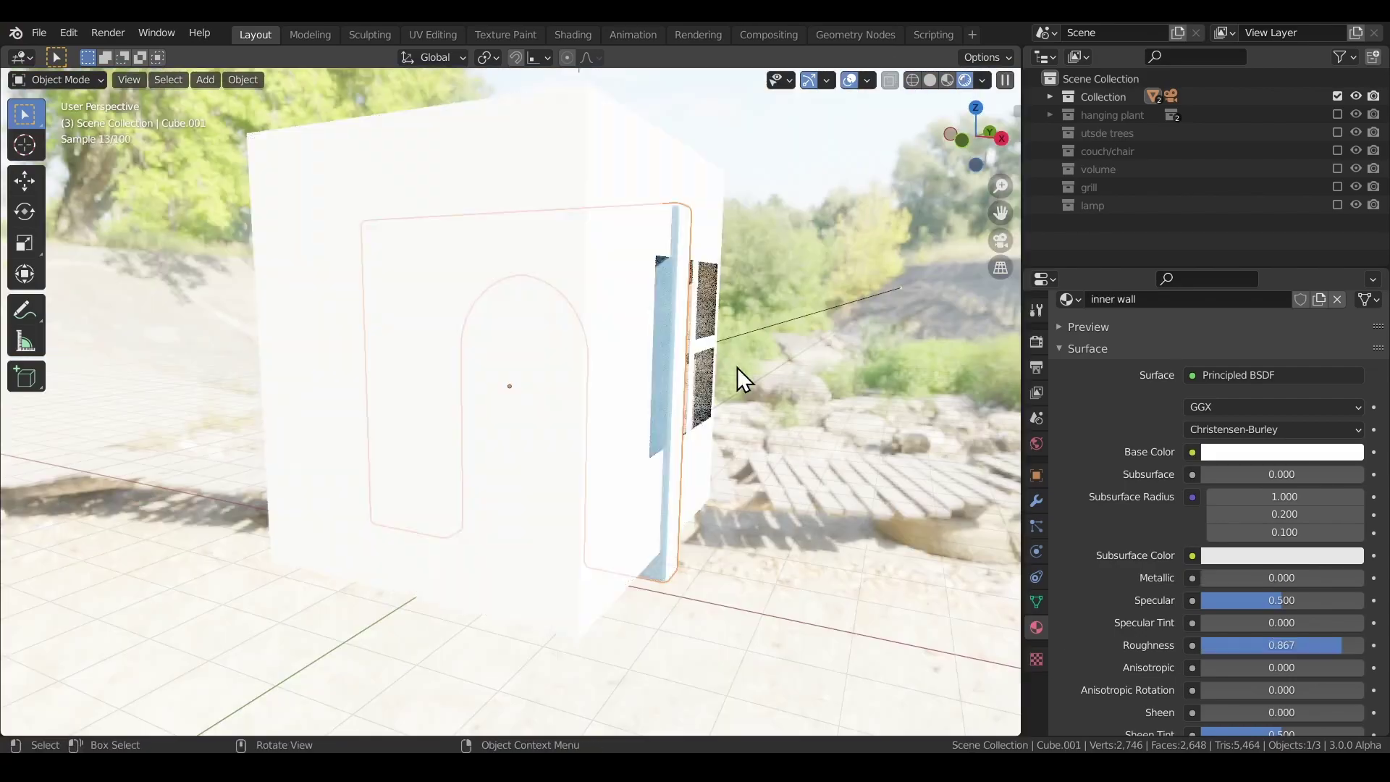
{"action": "scroll", "coordinate": [736, 367], "scroll_direction": "down", "scroll_amount": 2}
{"action": "middle_click_drag", "start_coordinate": [724, 372], "coordinate": [598, 419]}
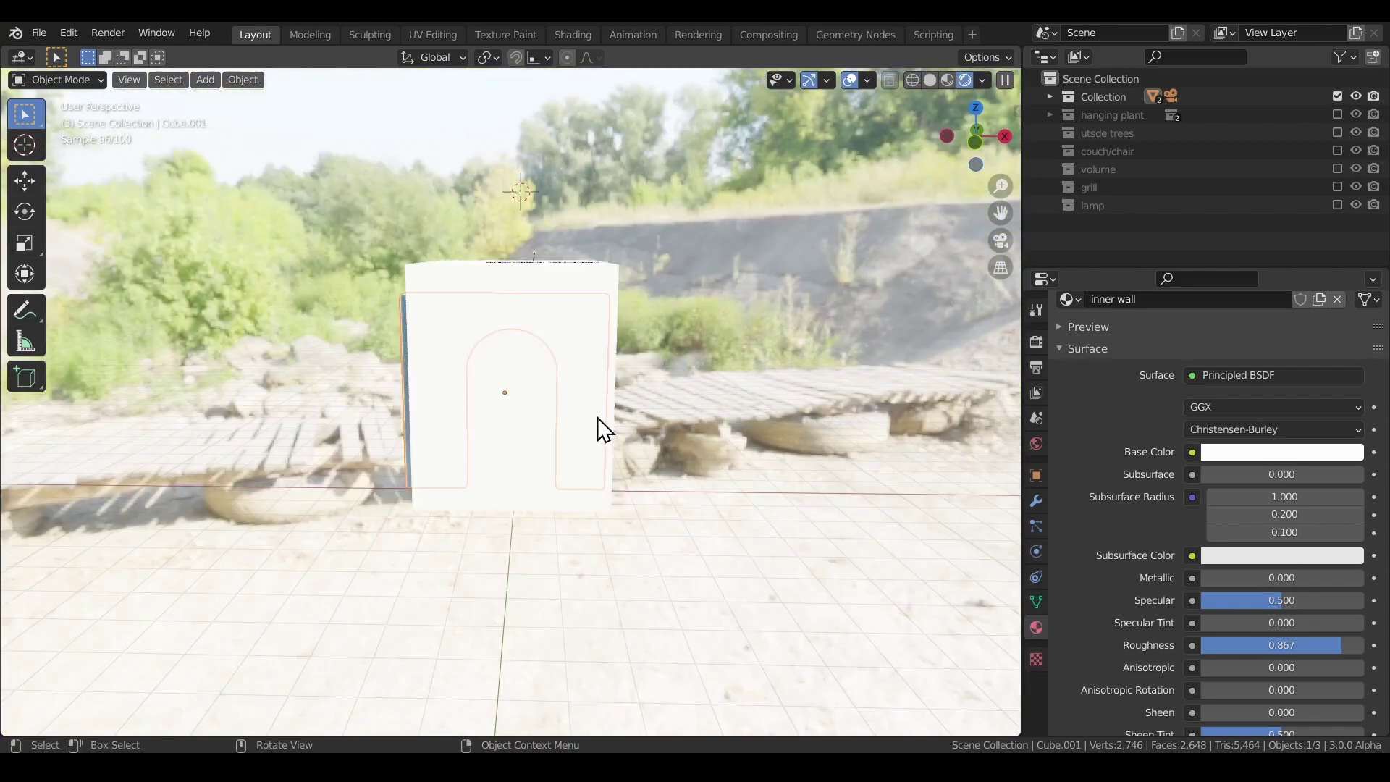
{"action": "key", "text": "KP_0"}
- Open the World node tree in the Shading workspace and examine the environment image and the Background strength
{"action": "left_click", "coordinate": [569, 35]}
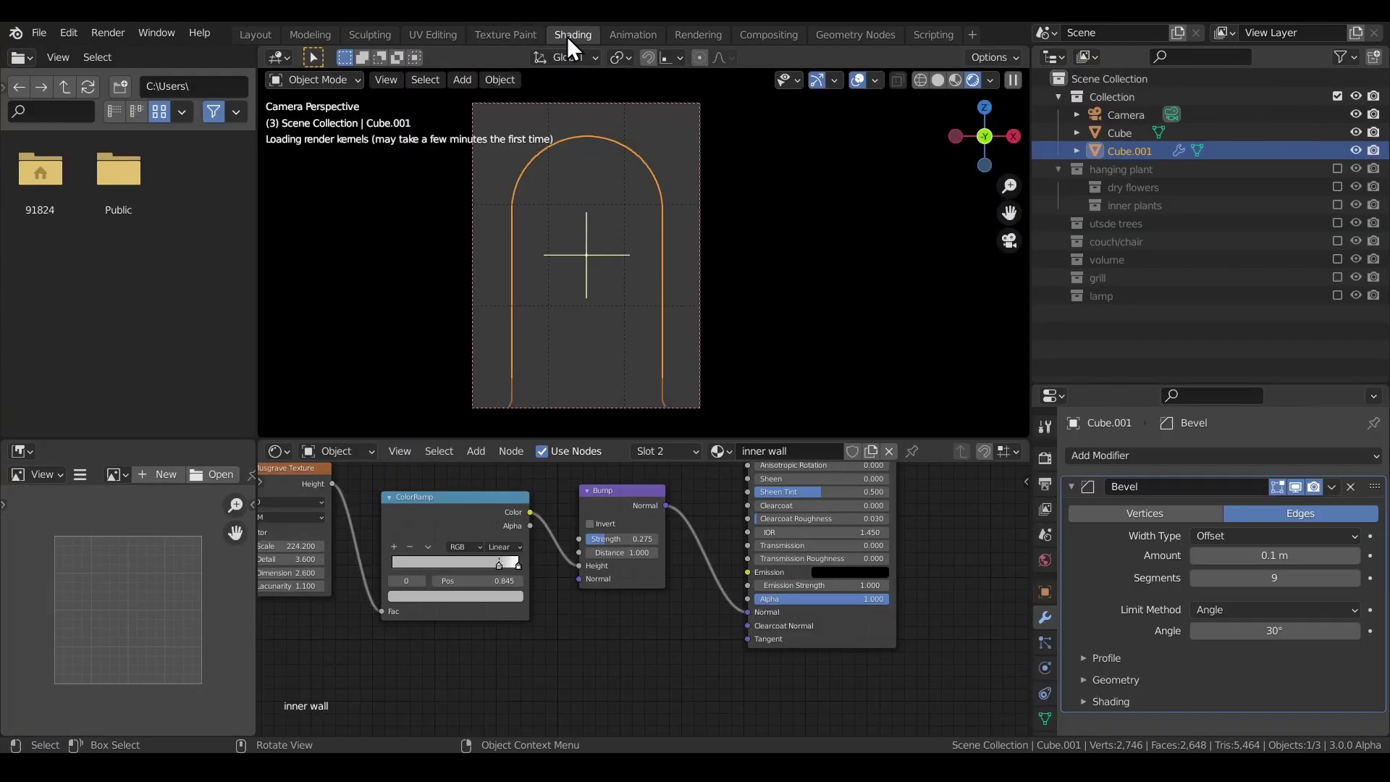
{"action": "left_click", "coordinate": [338, 455]}
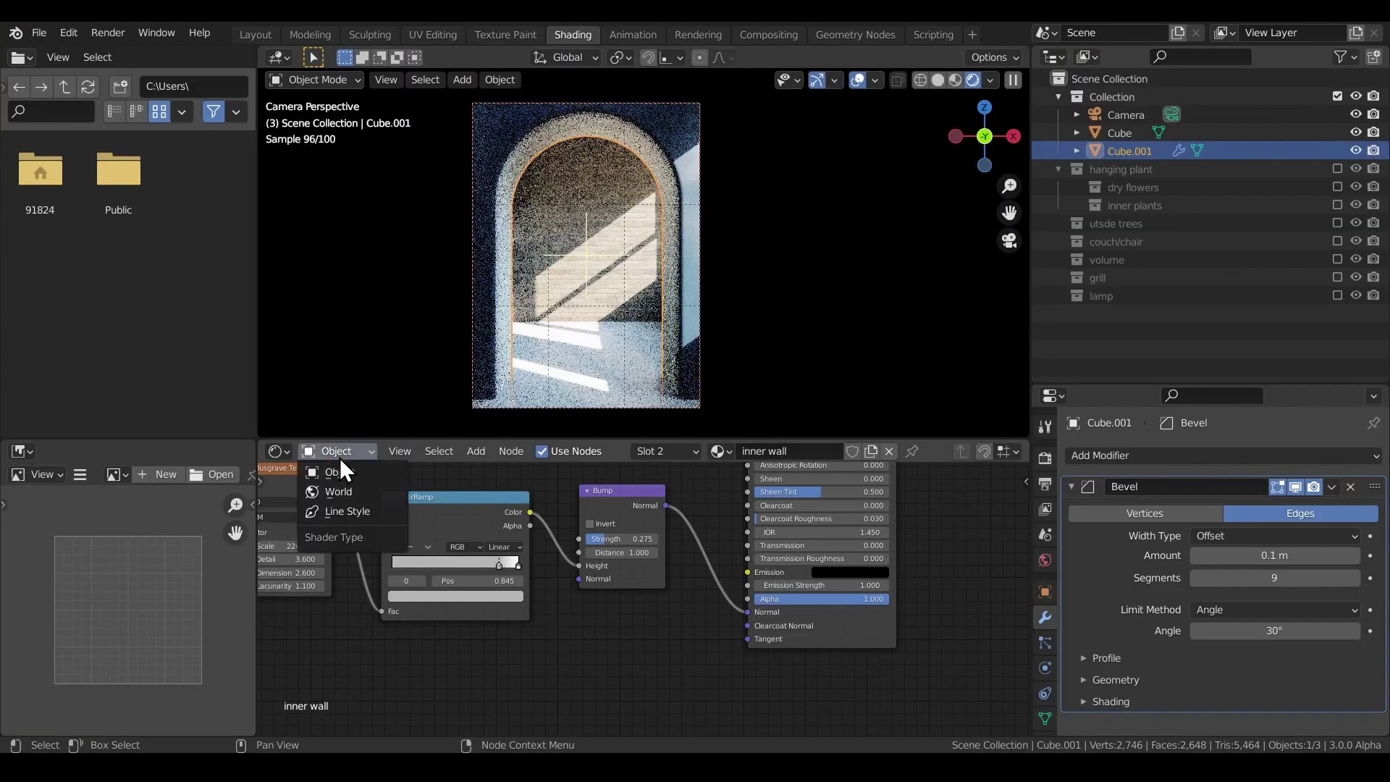
{"action": "left_click", "coordinate": [341, 496]}
{"action": "scroll", "coordinate": [615, 592], "scroll_direction": "down", "scroll_amount": 3}
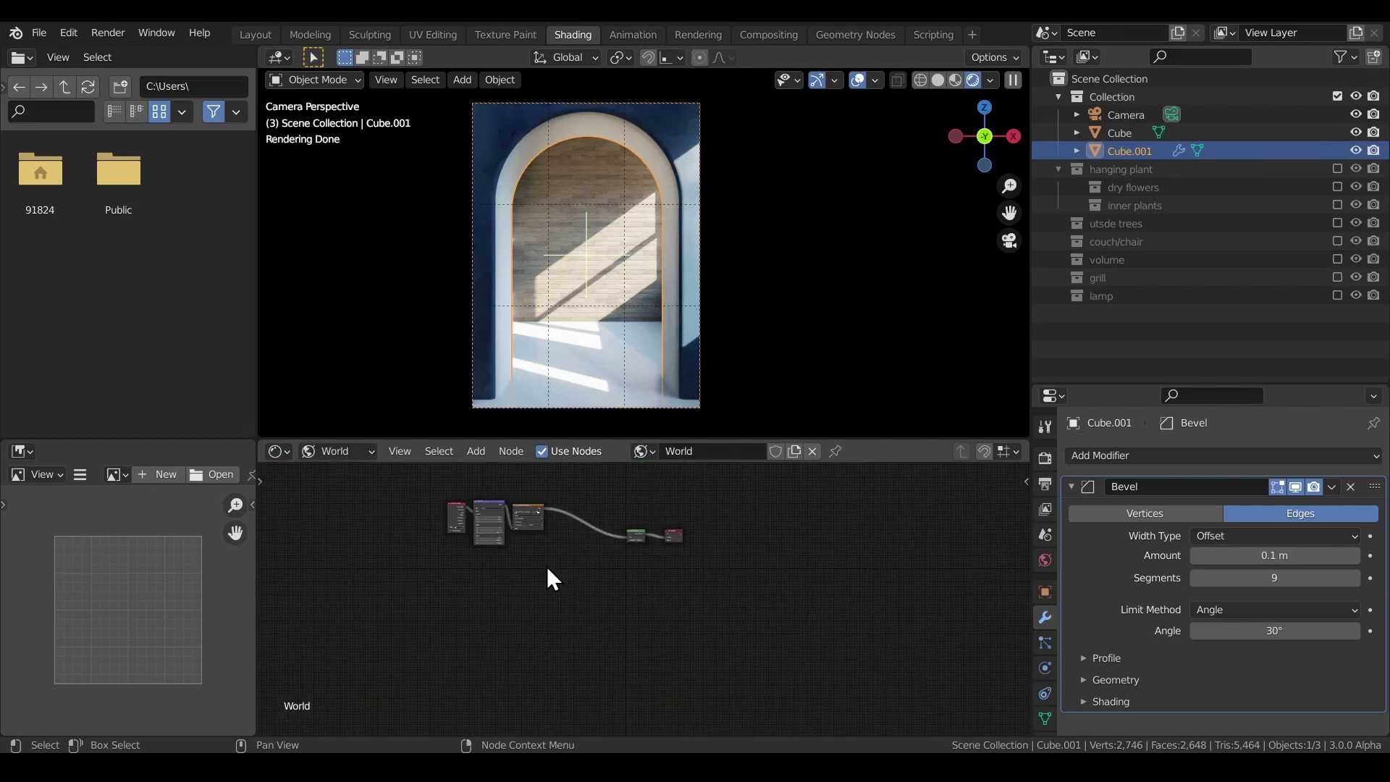
{"action": "middle_click_drag", "start_coordinate": [546, 566], "coordinate": [627, 618]}
{"action": "scroll", "coordinate": [628, 618], "scroll_direction": "up", "scroll_amount": 4}
{"action": "scroll", "coordinate": [650, 632], "scroll_direction": "up", "scroll_amount": 10}
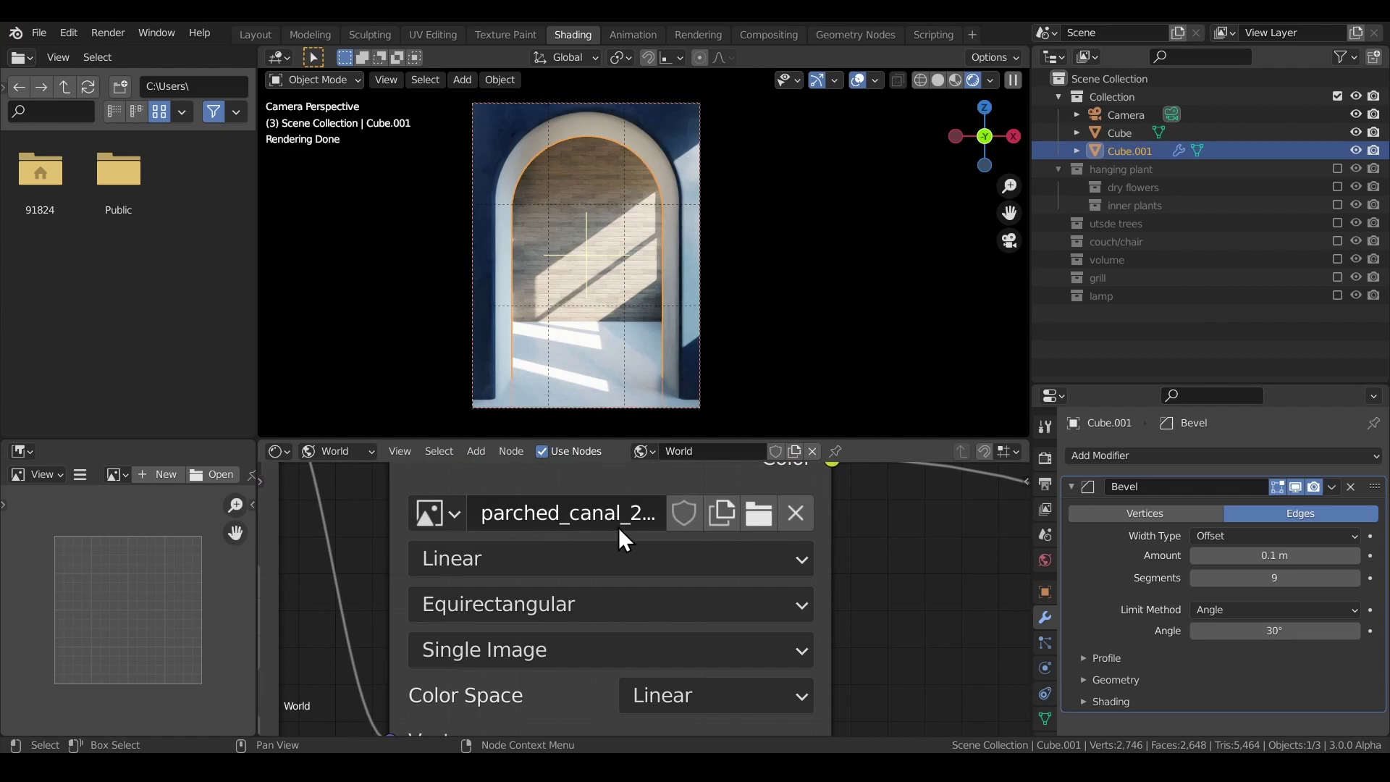
{"action": "scroll", "coordinate": [618, 527], "scroll_direction": "down", "scroll_amount": 5, "text": "ctrl"}
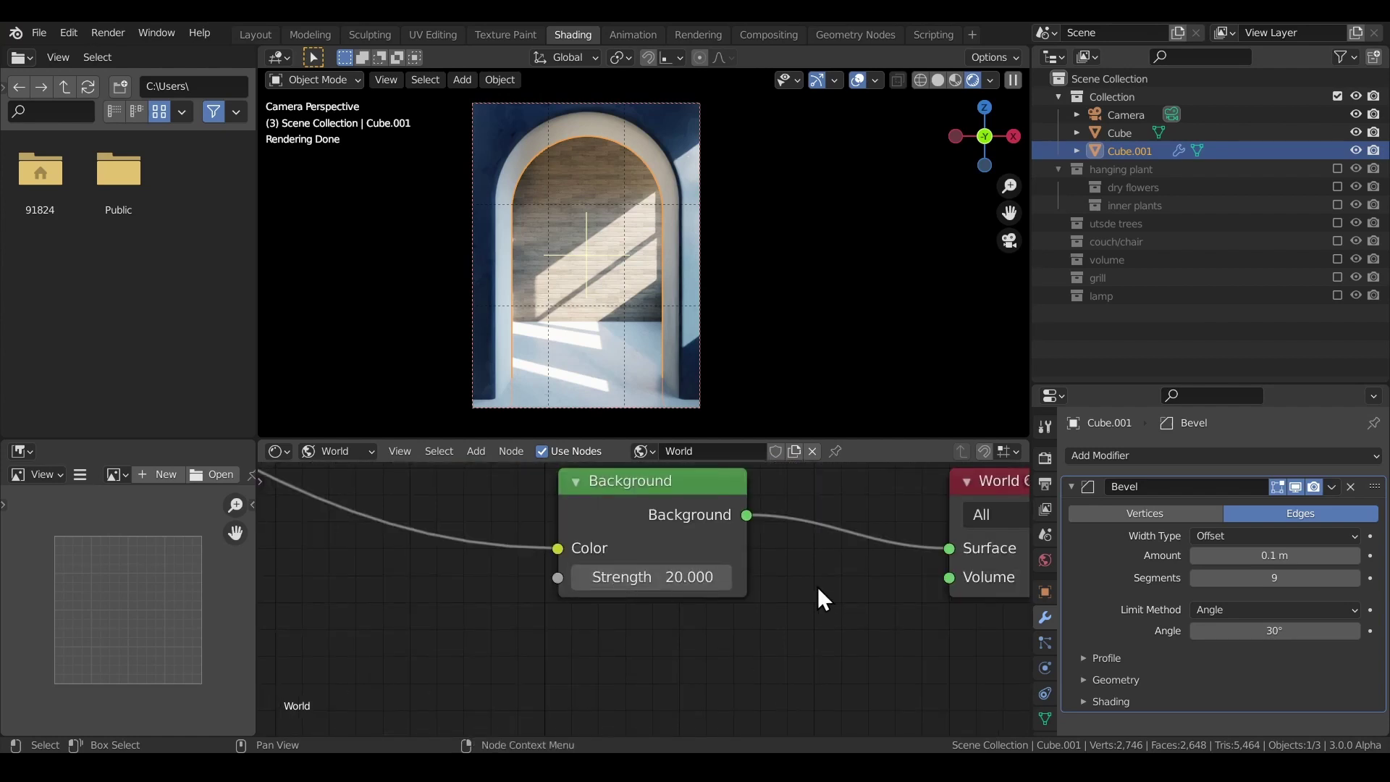
{"action": "mouse_move", "coordinate": [575, 277]}
{"action": "middle_mouse_down", "text": "shift"}
{"action": "mouse_move", "coordinate": [559, 249]}
{"action": "mouse_move", "coordinate": [593, 264]}
{"action": "middle_mouse_up", "text": "shift"}
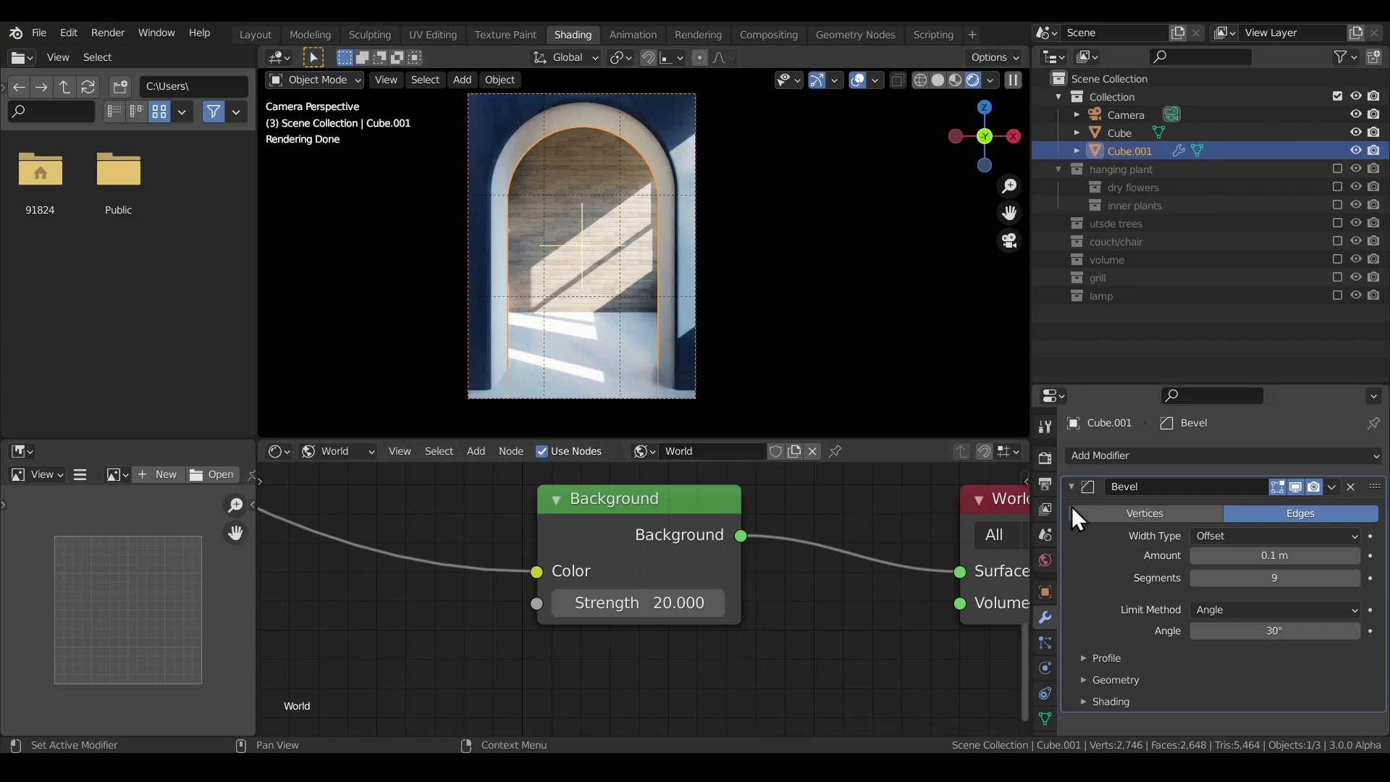
- Turn Fast GI Approximation off in the render settings to compare the lighting, and turn it back on
{"action": "key", "text": "ctrl+Tab"}
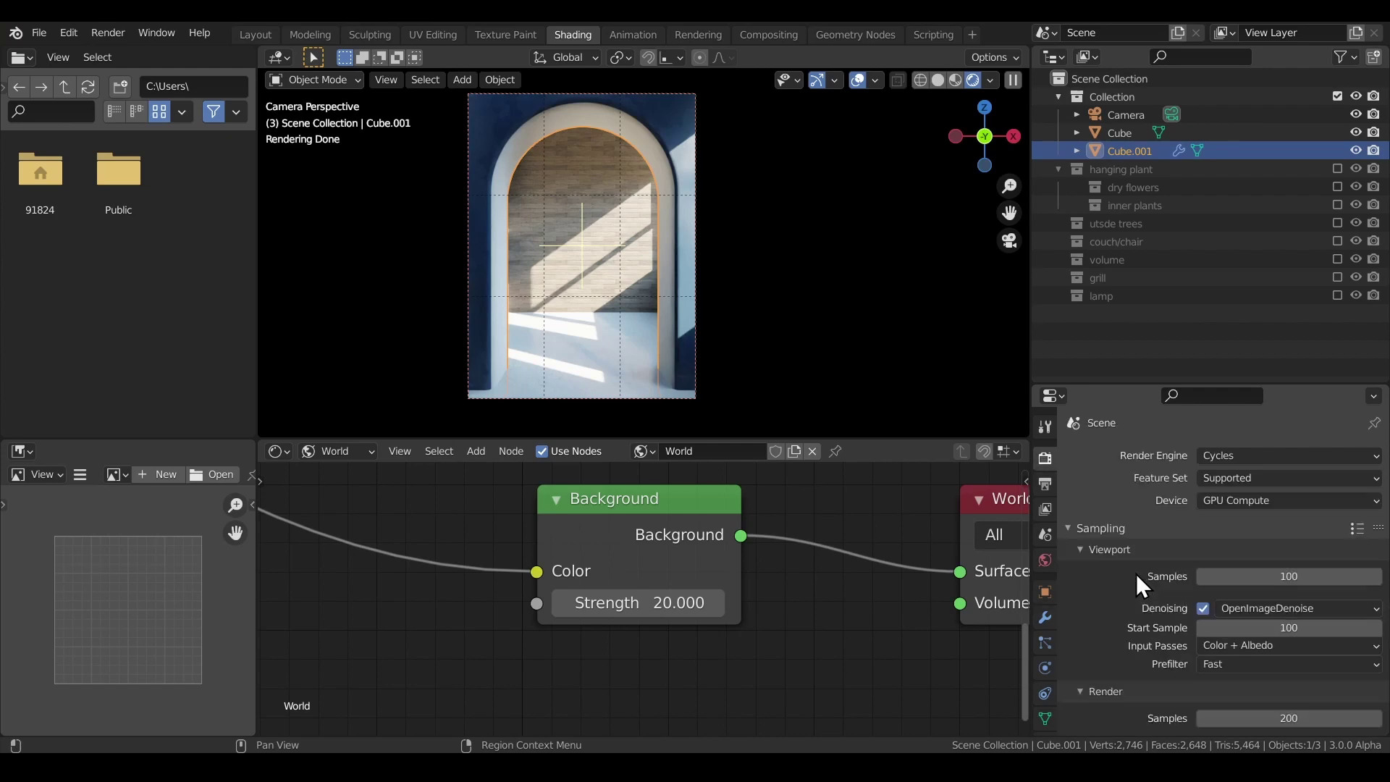
{"action": "scroll", "coordinate": [1129, 597], "scroll_direction": "down", "scroll_amount": 8}
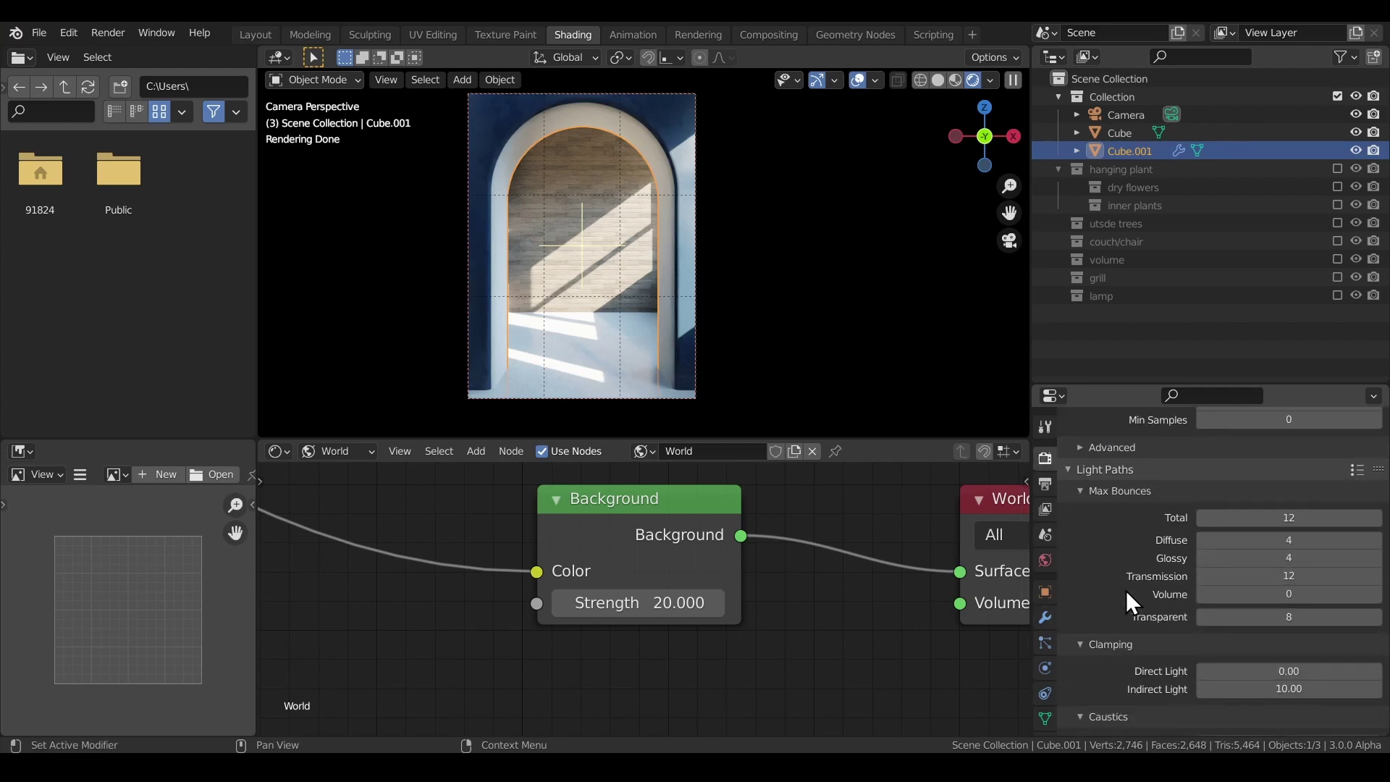
{"action": "scroll", "coordinate": [1126, 592], "scroll_direction": "down", "scroll_amount": 10}
{"action": "left_click", "coordinate": [1094, 522]}
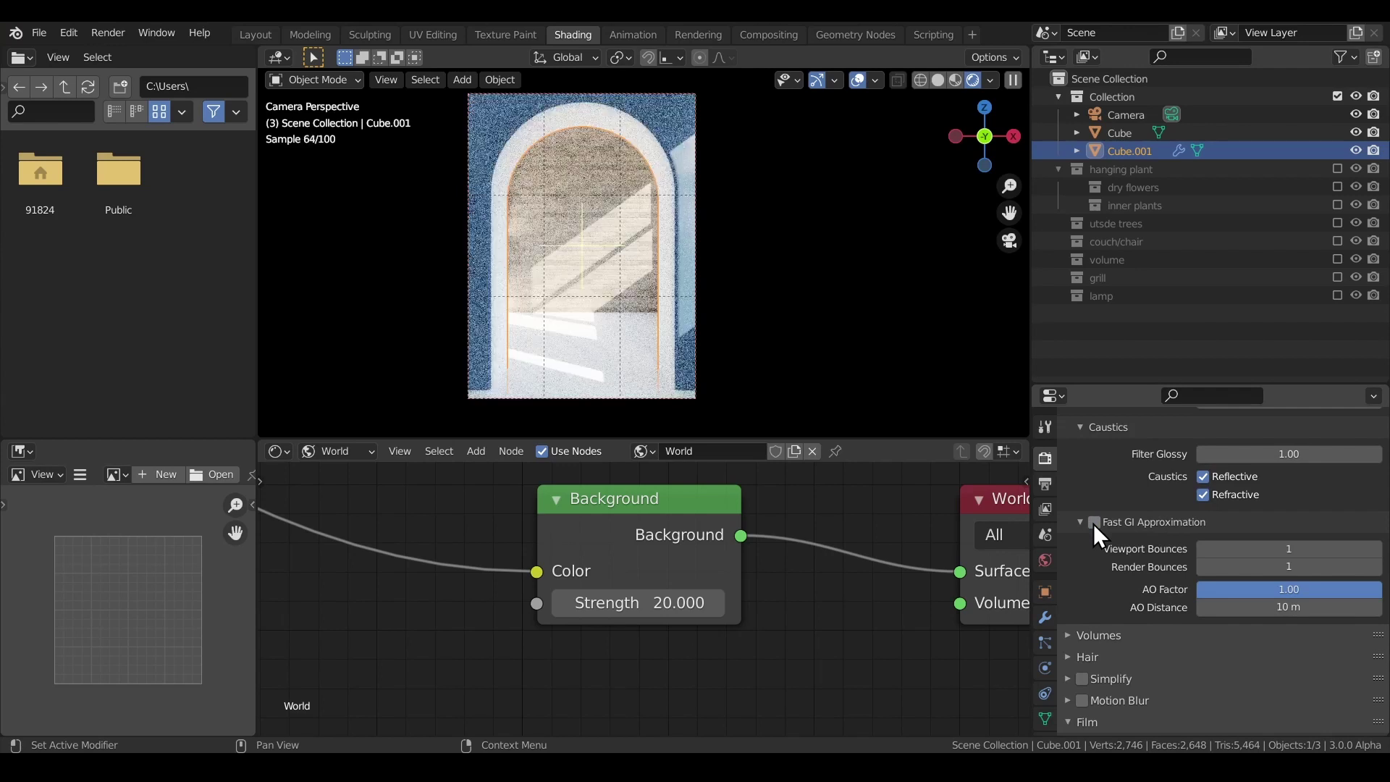
{"action": "left_click", "coordinate": [1094, 522]}
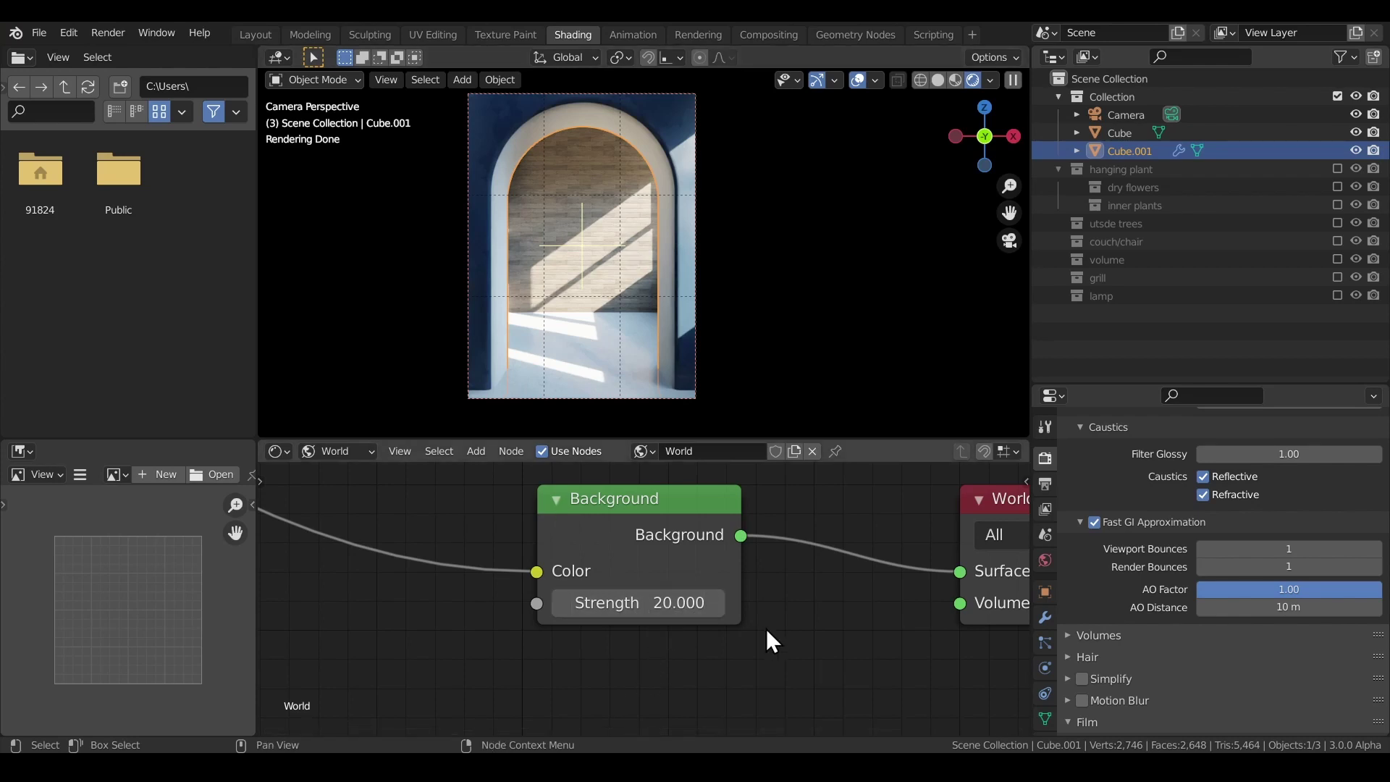
{"action": "scroll", "coordinate": [766, 628], "scroll_direction": "up", "scroll_amount": 1}
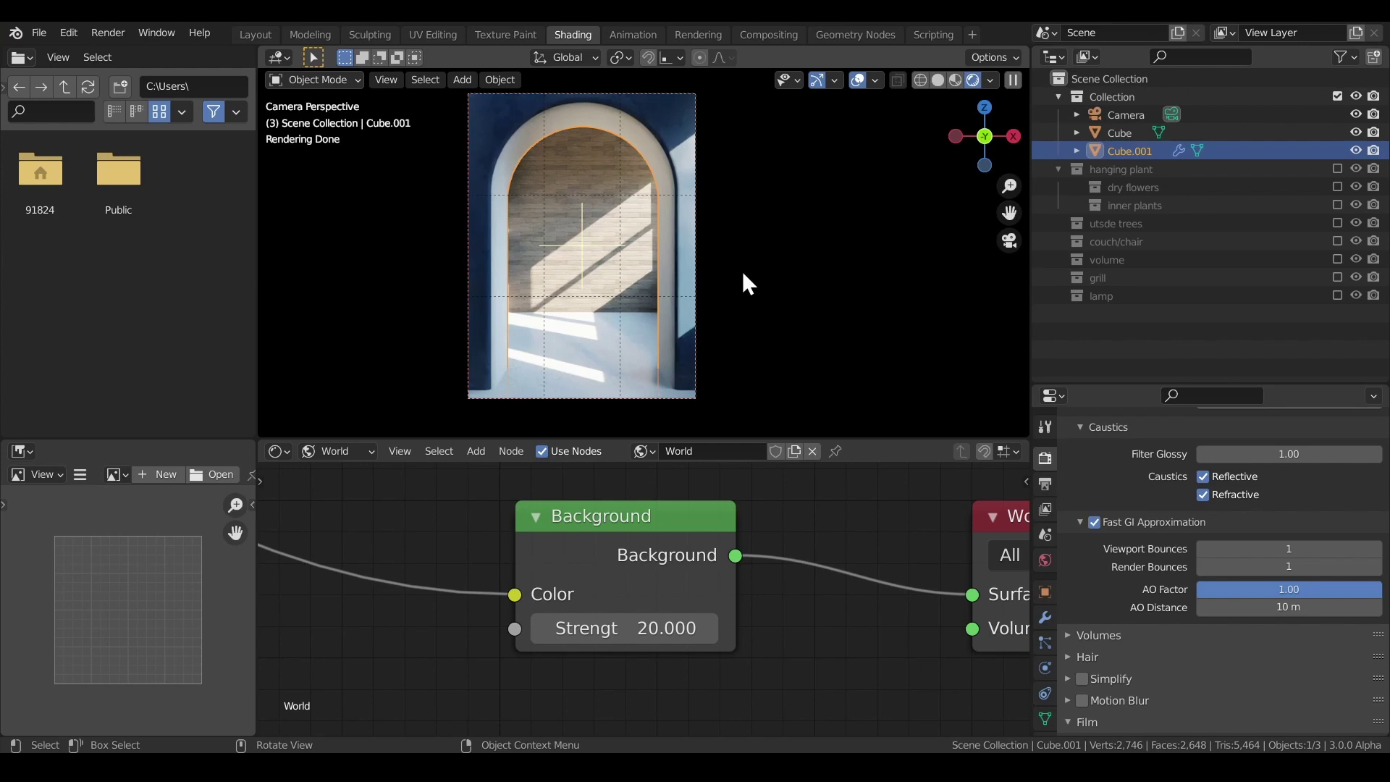
- Collapse Collection, enable the couch/chair collection and frame the couch through the camera in Material Preview
{"action": "left_click", "coordinate": [1058, 97]}
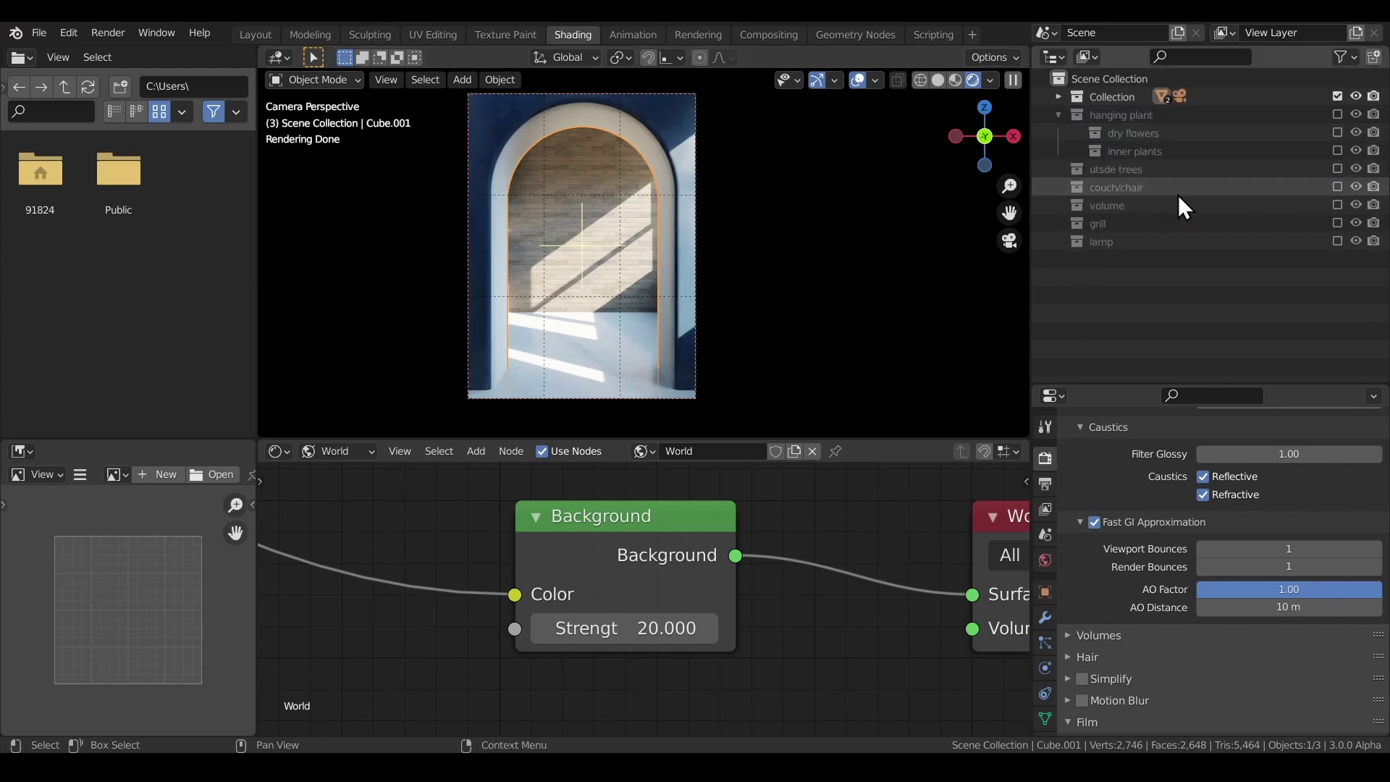
{"action": "left_click", "coordinate": [1337, 187]}
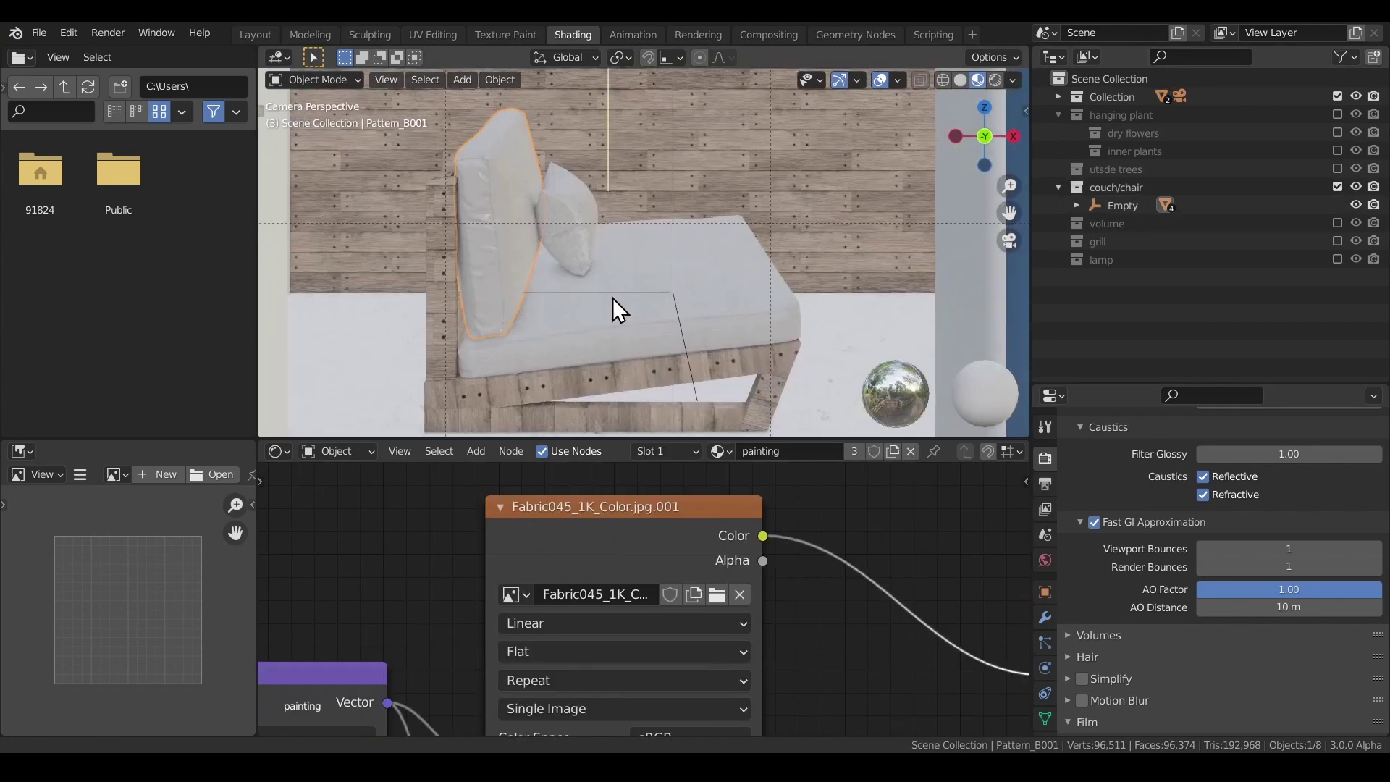
{"action": "middle_click_drag", "start_coordinate": [612, 298], "coordinate": [610, 301], "text": "shift"}
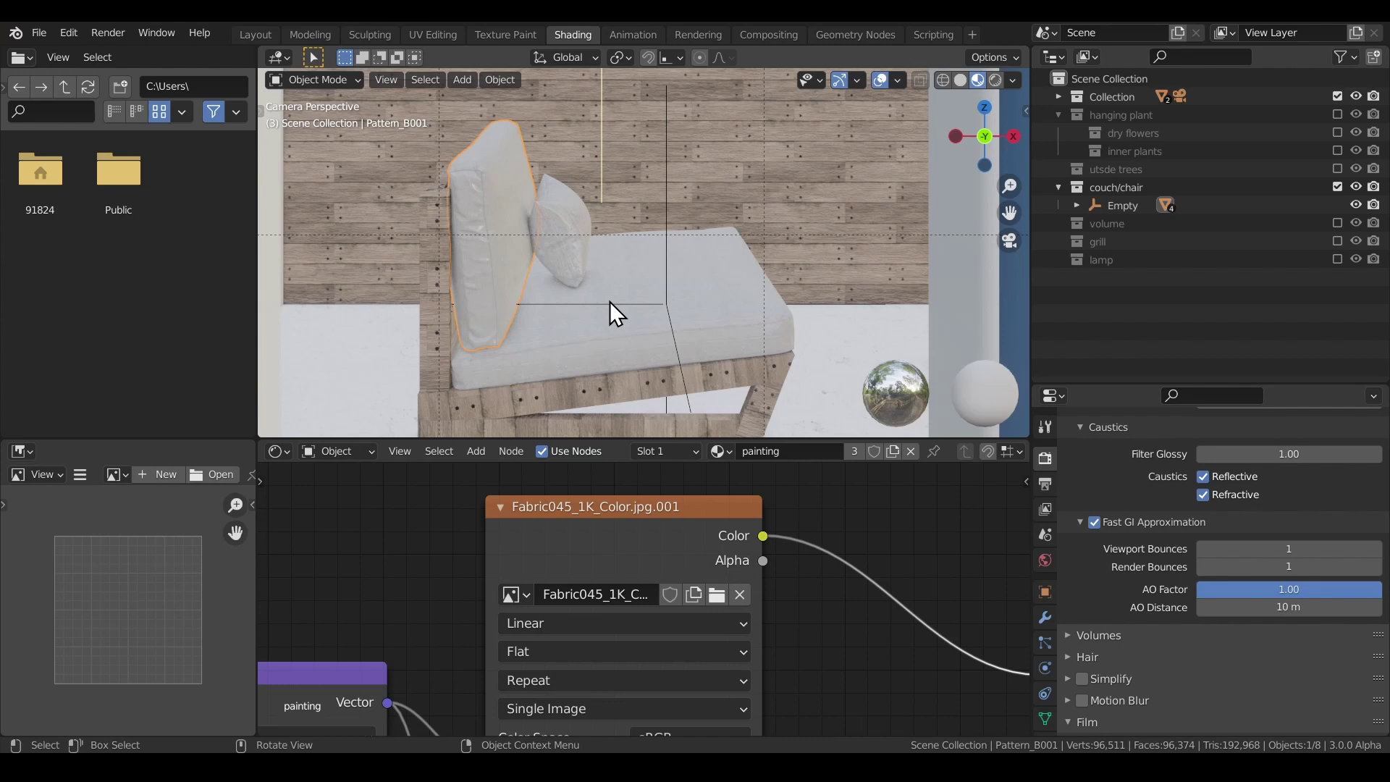
{"action": "middle_click_drag", "start_coordinate": [609, 302], "coordinate": [645, 323], "text": "ctrl"}
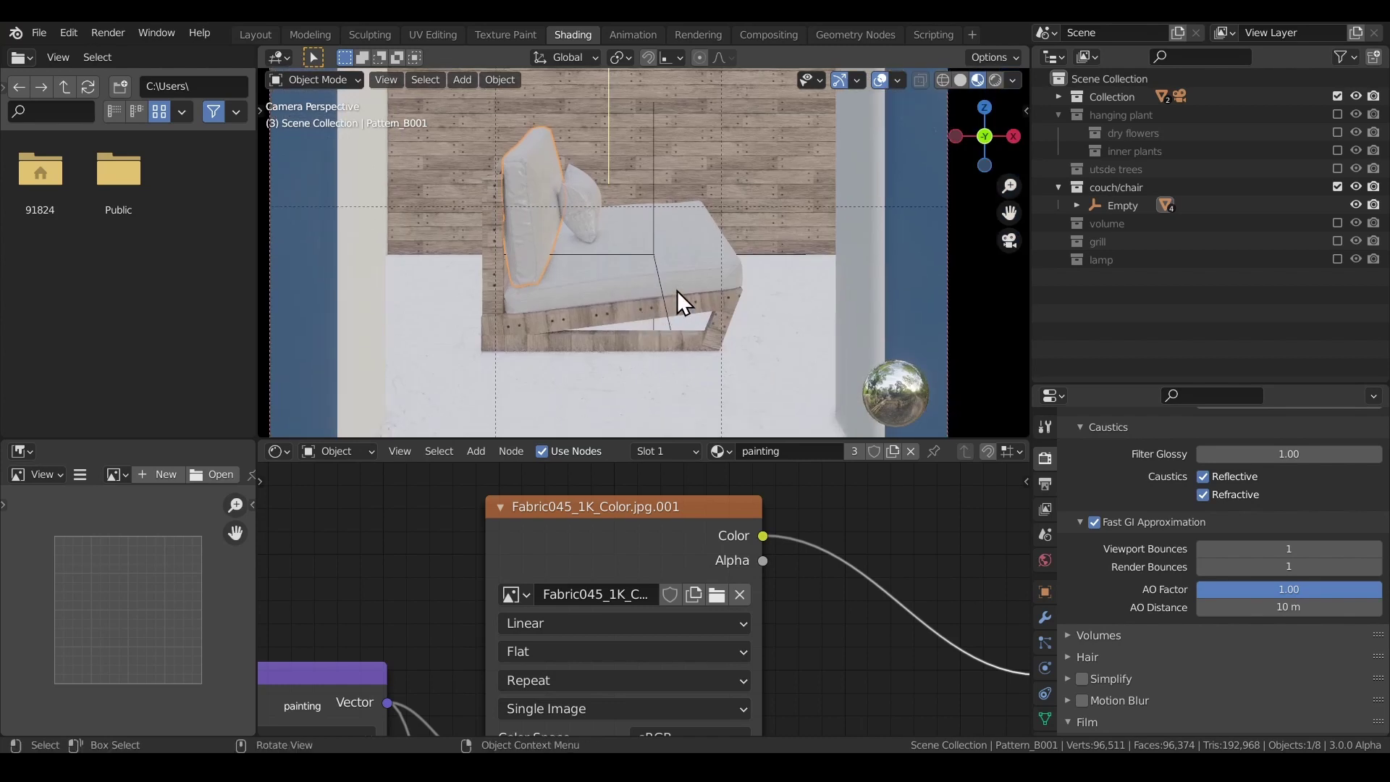
- Enable the hanging plant collection, frame the plant through the camera and display it in Material Preview with a grass clump selected
{"action": "middle_click_drag", "start_coordinate": [693, 267], "coordinate": [685, 306], "text": "shift"}
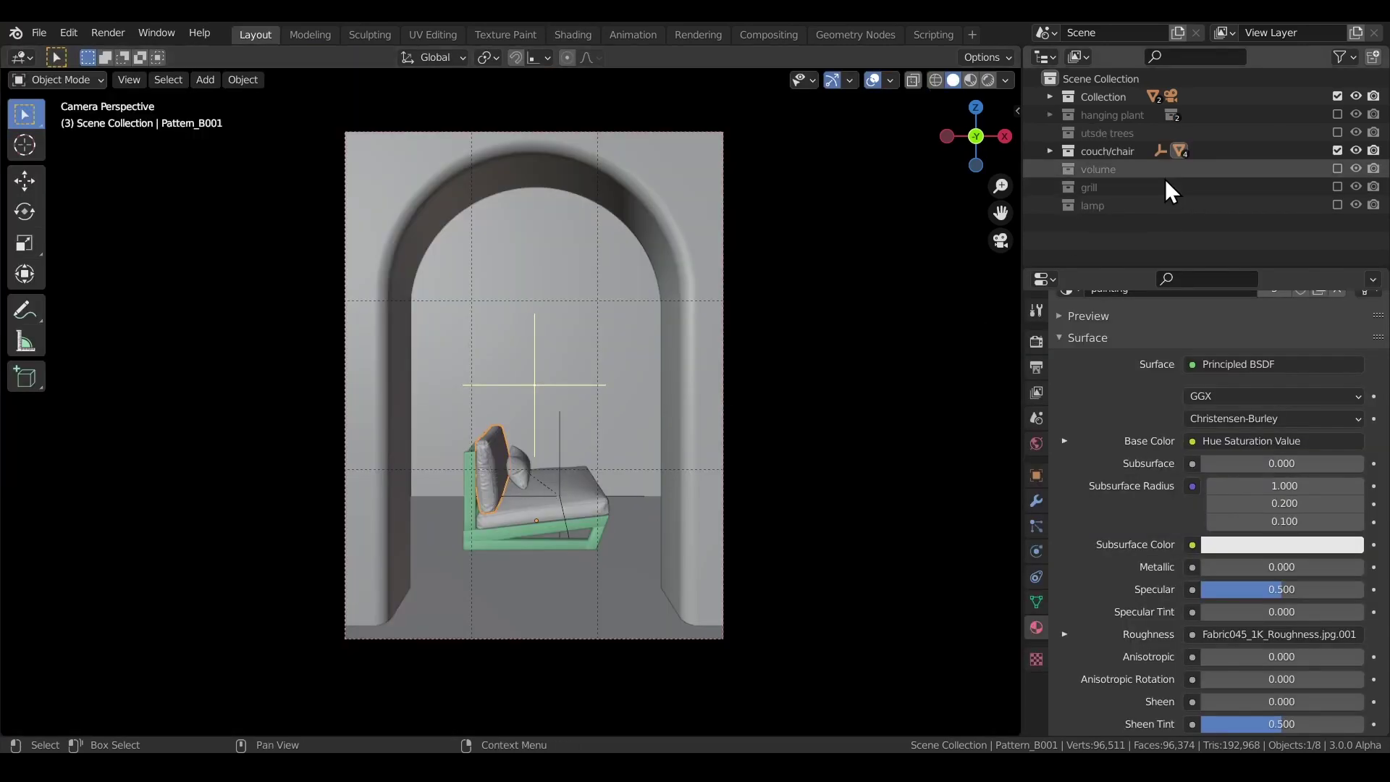
{"action": "left_click", "coordinate": [1336, 114]}
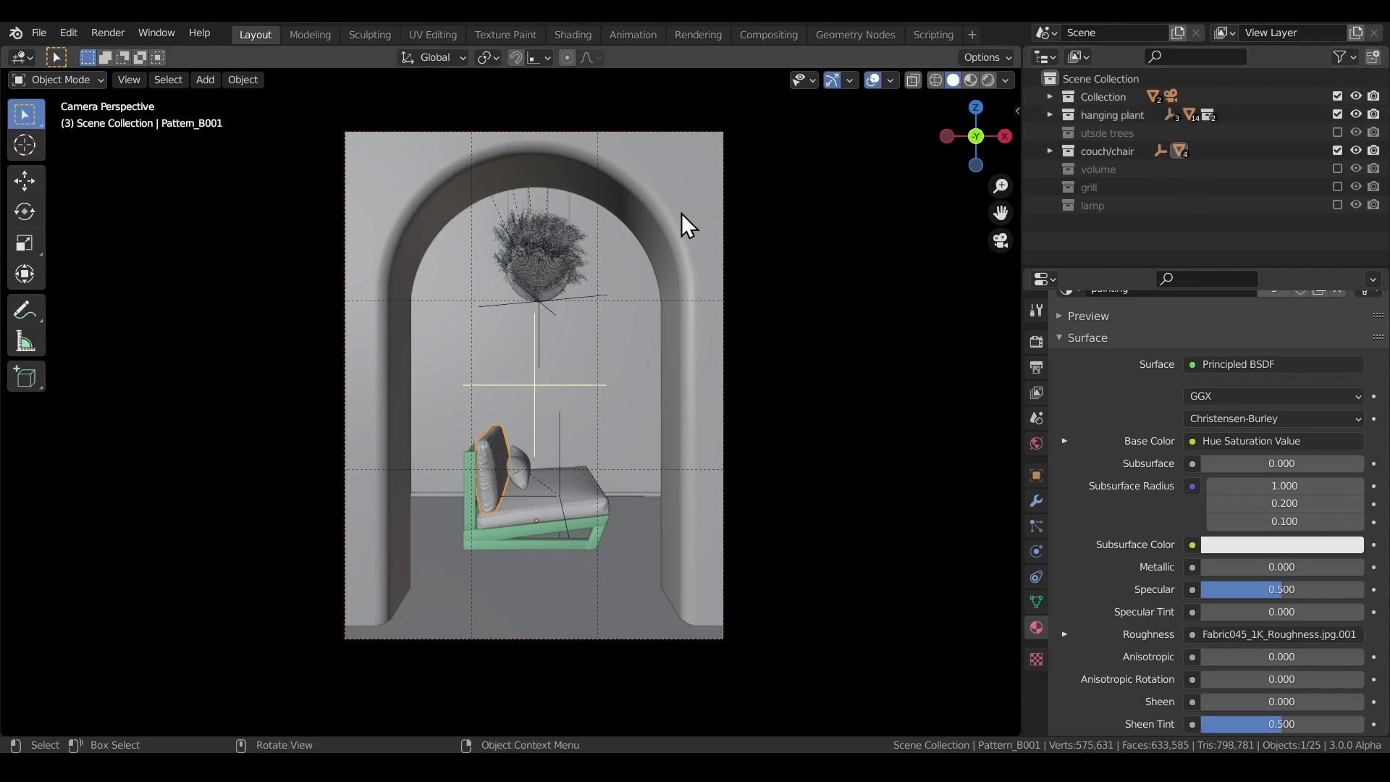
{"action": "left_click", "coordinate": [575, 281]}
{"action": "scroll", "coordinate": [580, 507], "scroll_direction": "up", "scroll_amount": 10}
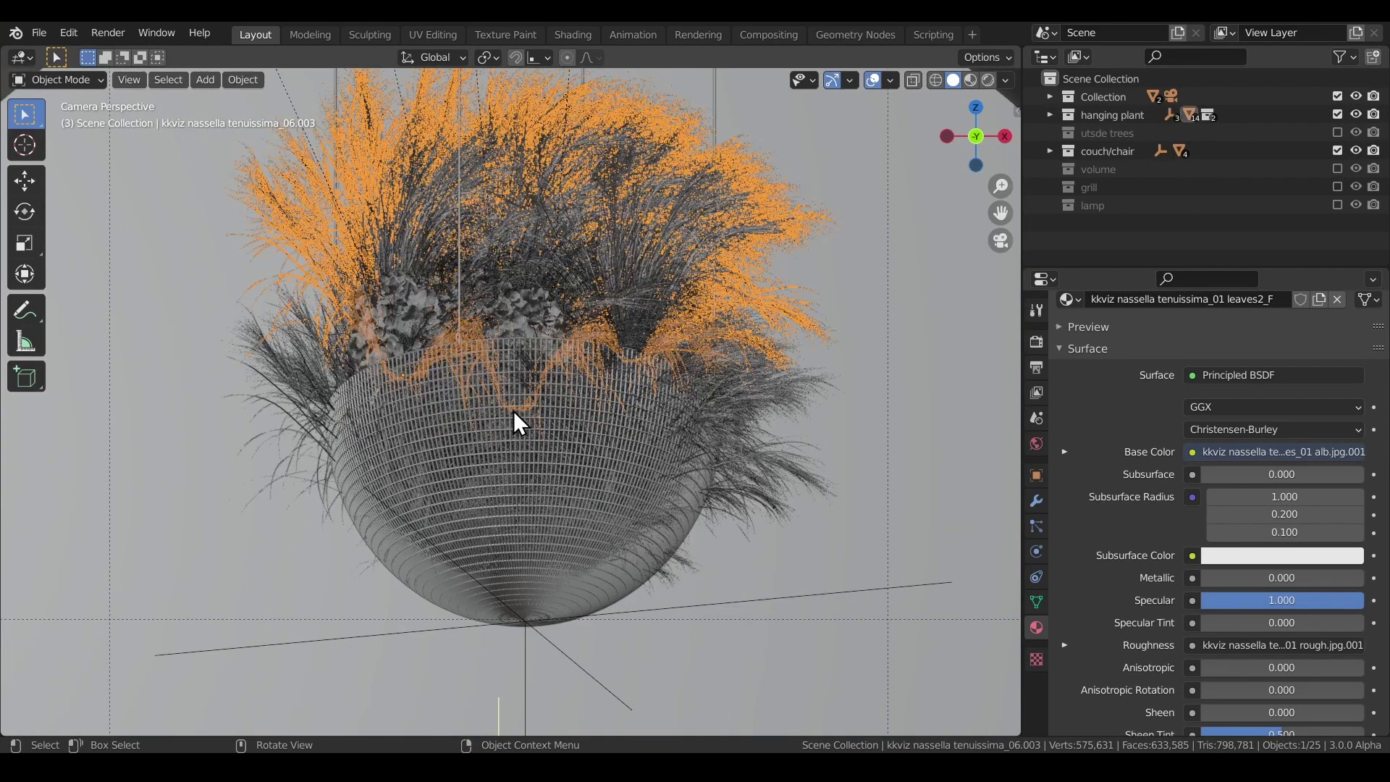
{"action": "left_click", "coordinate": [660, 284]}
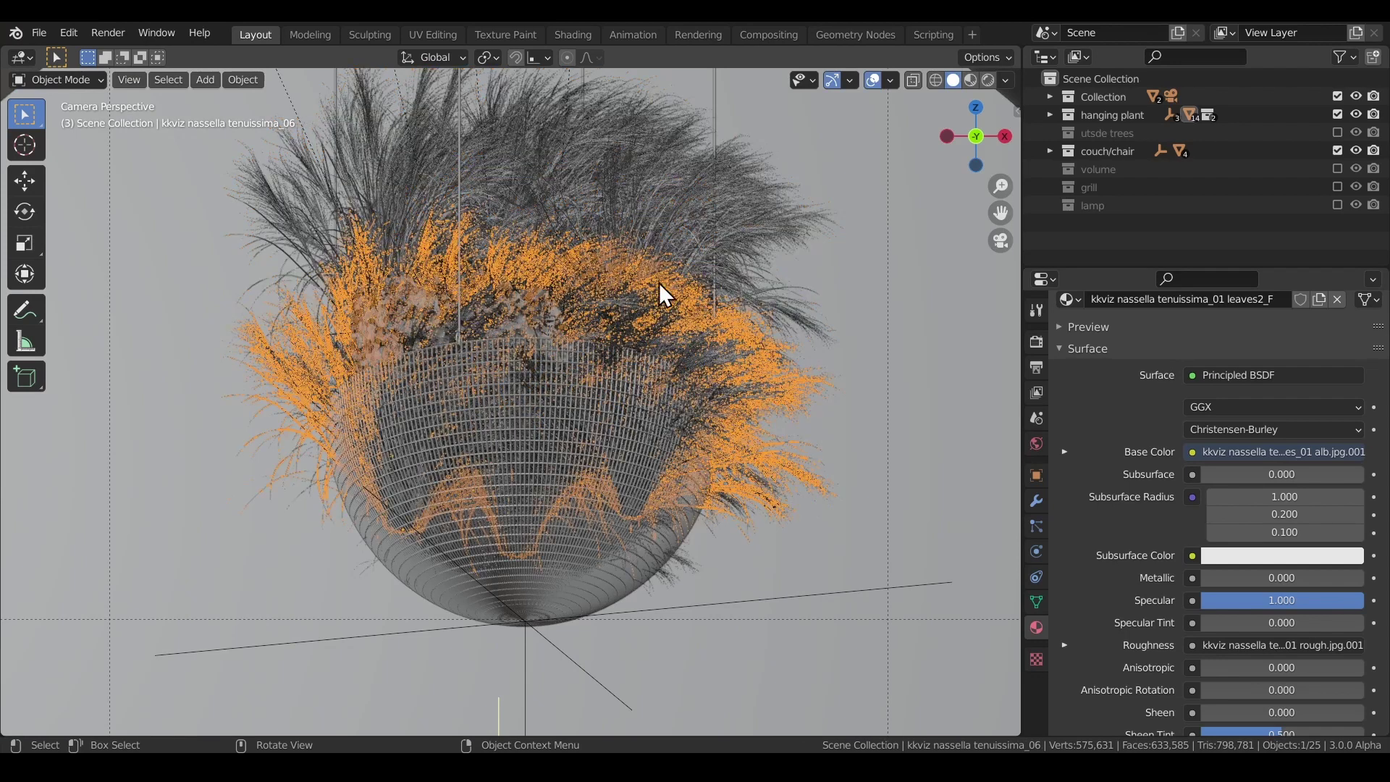
{"action": "key", "text": "z"}
{"action": "left_click", "coordinate": [557, 266]}
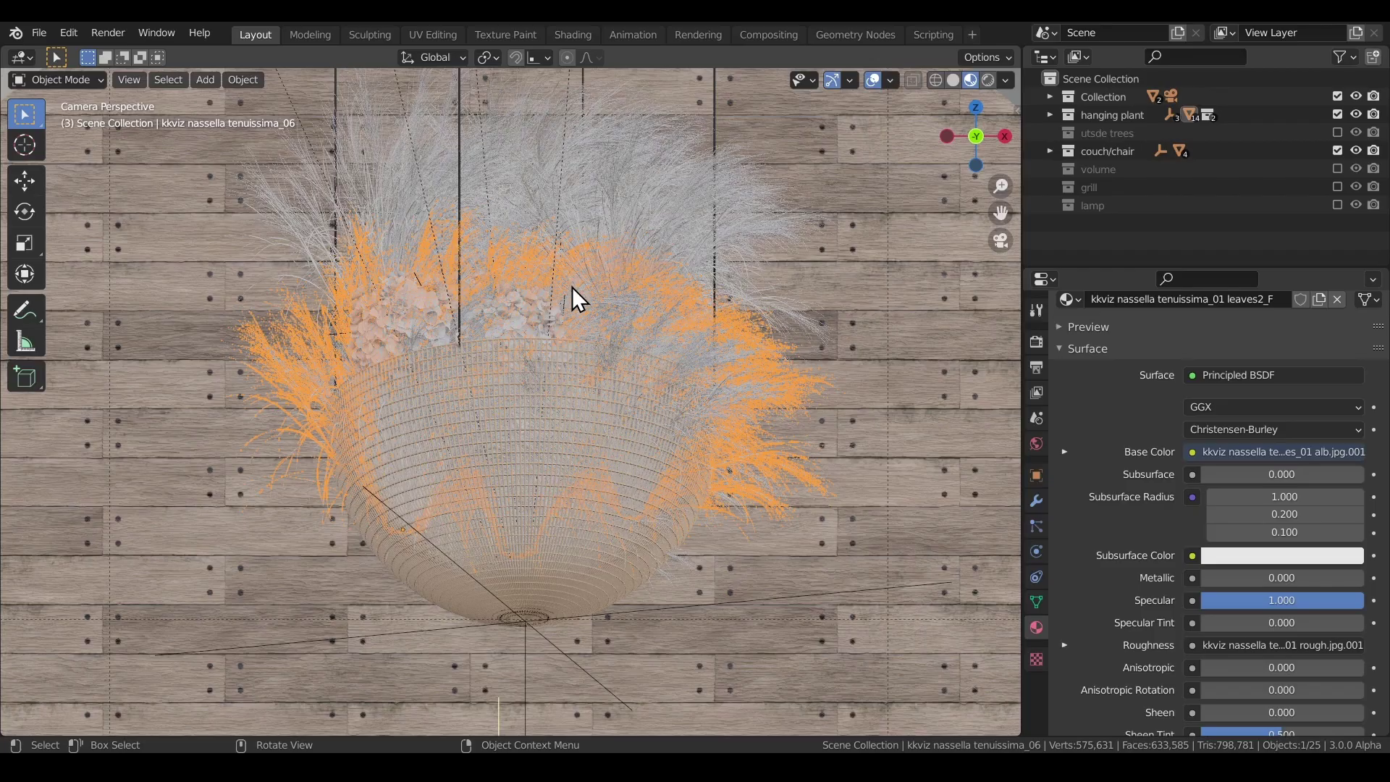
- Examine the layered grass clumps and succulents in the hanging basket, selecting individual grass objects up close
{"action": "scroll", "coordinate": [585, 364], "scroll_direction": "up", "scroll_amount": 6}
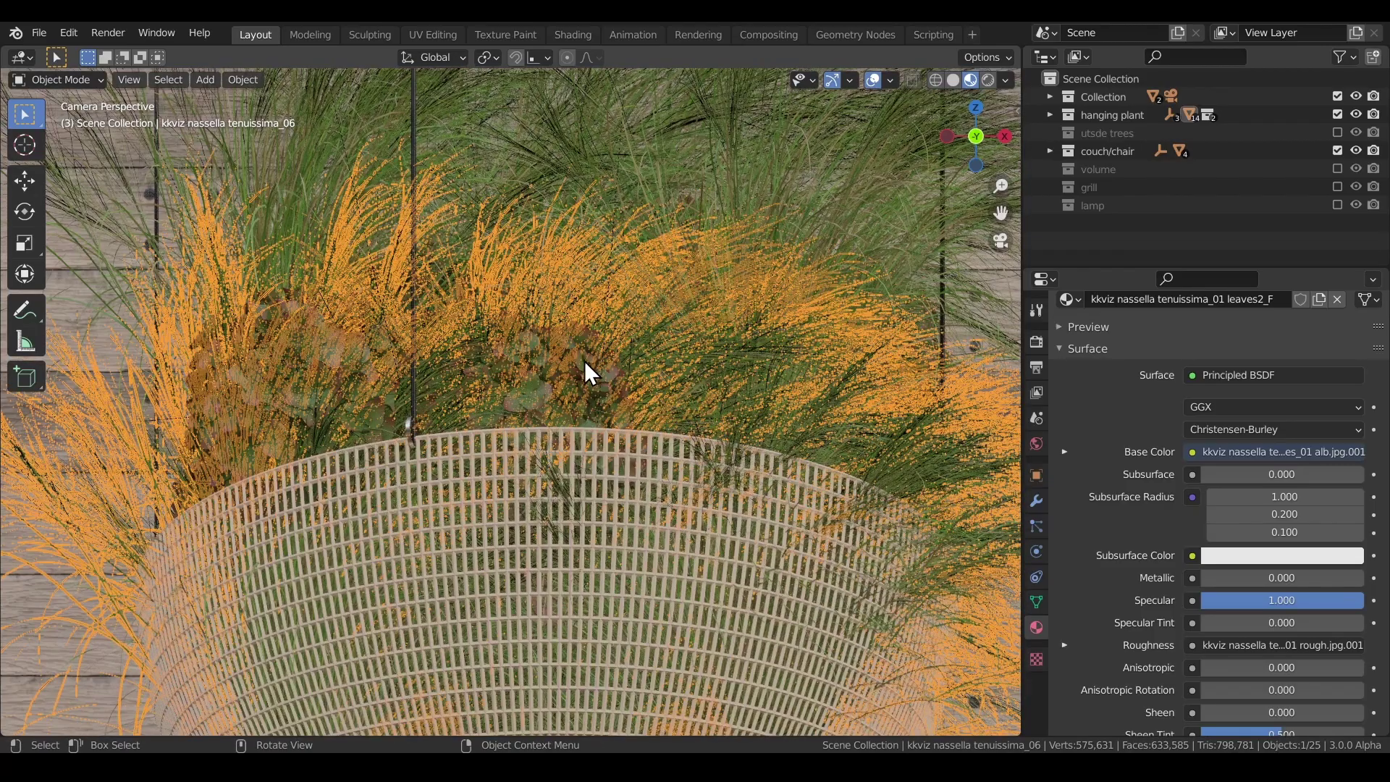
{"action": "scroll", "coordinate": [582, 361], "scroll_direction": "down", "scroll_amount": 4}
{"action": "scroll", "coordinate": [562, 223], "scroll_direction": "up", "scroll_amount": 4}
{"action": "left_click", "coordinate": [528, 259]}
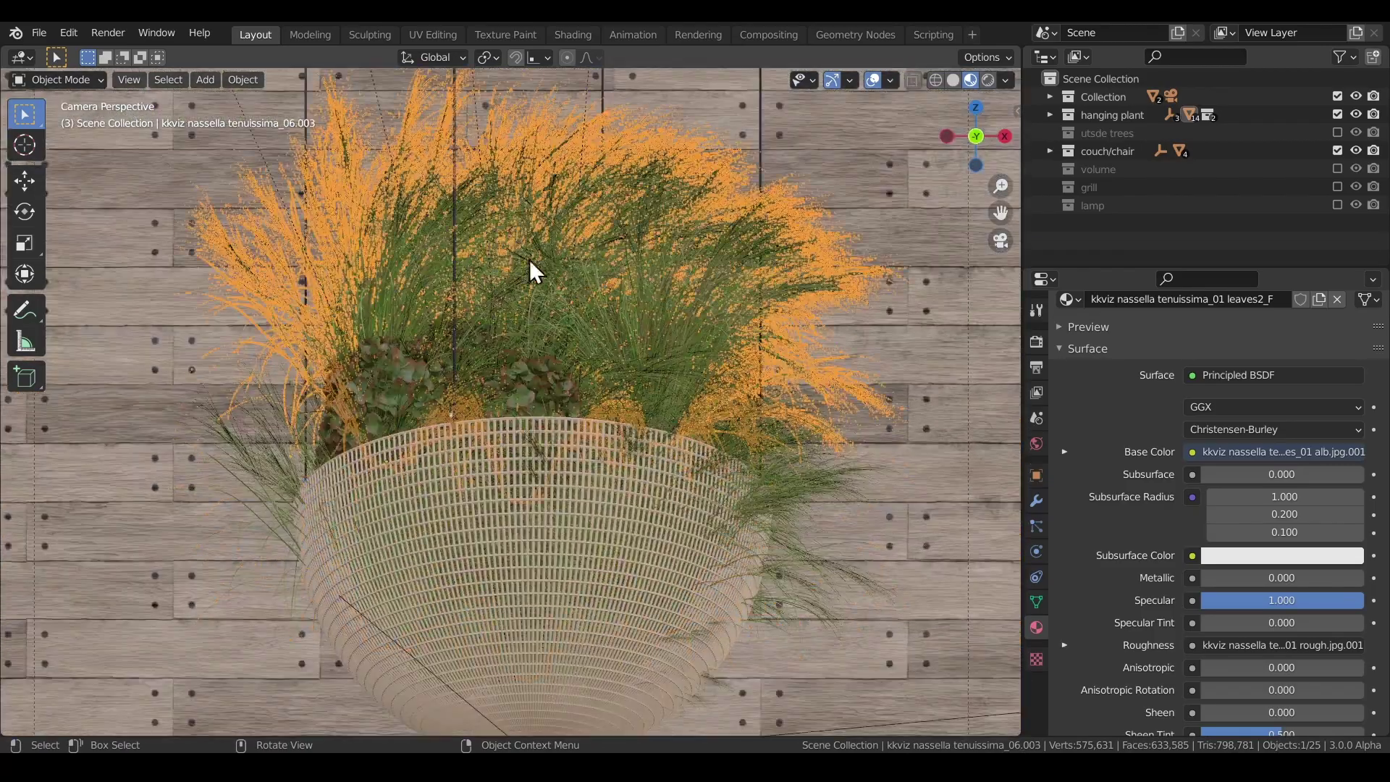
{"action": "key", "text": "ctrl+z"}
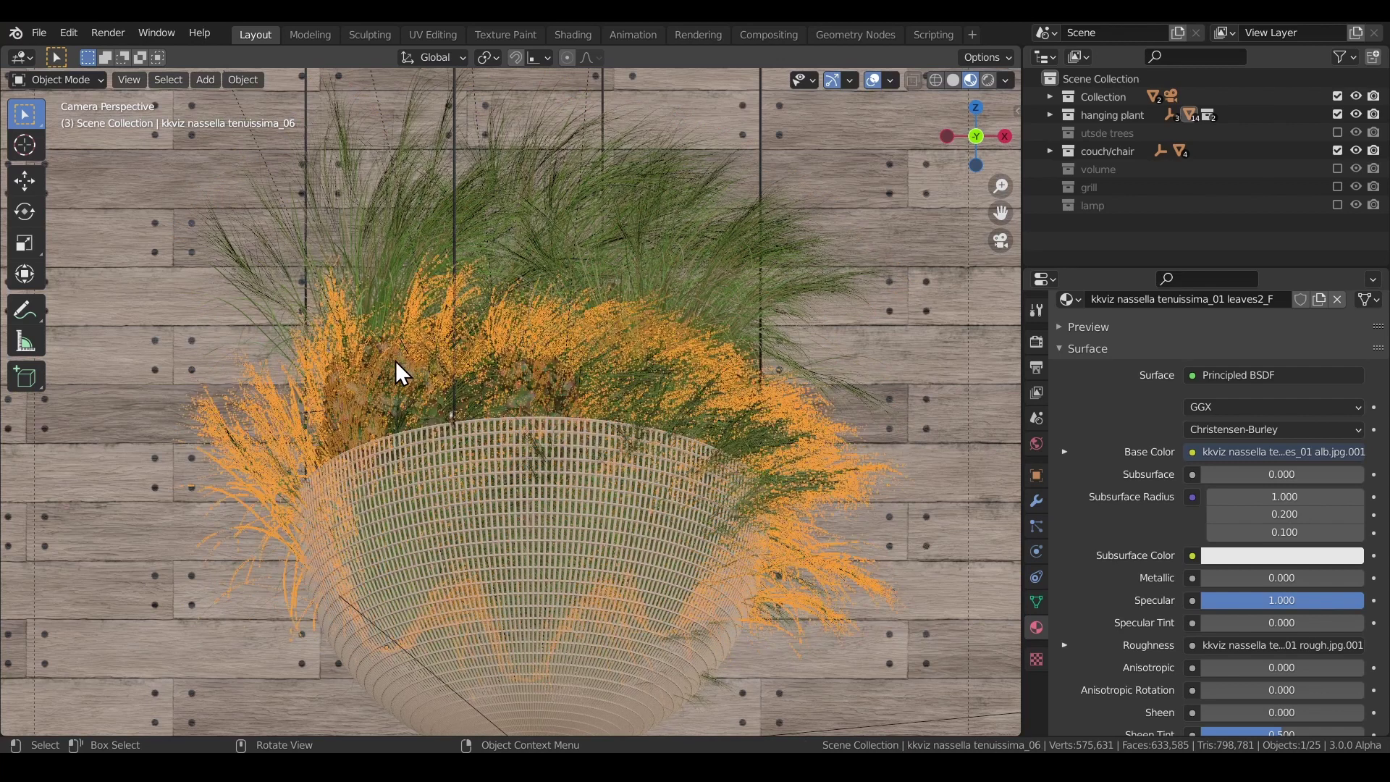
{"action": "left_click", "coordinate": [385, 345]}
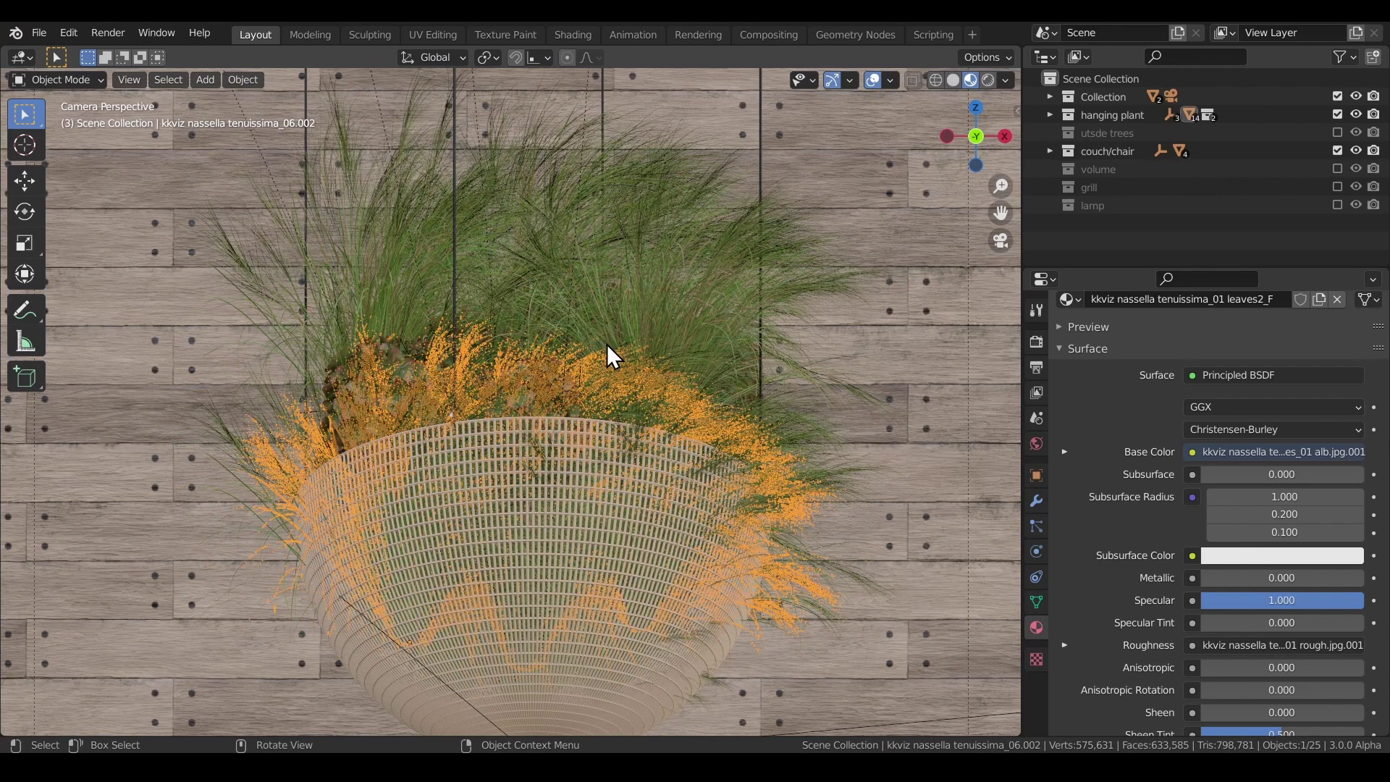
{"action": "scroll", "coordinate": [612, 351], "scroll_direction": "down", "scroll_amount": 3}
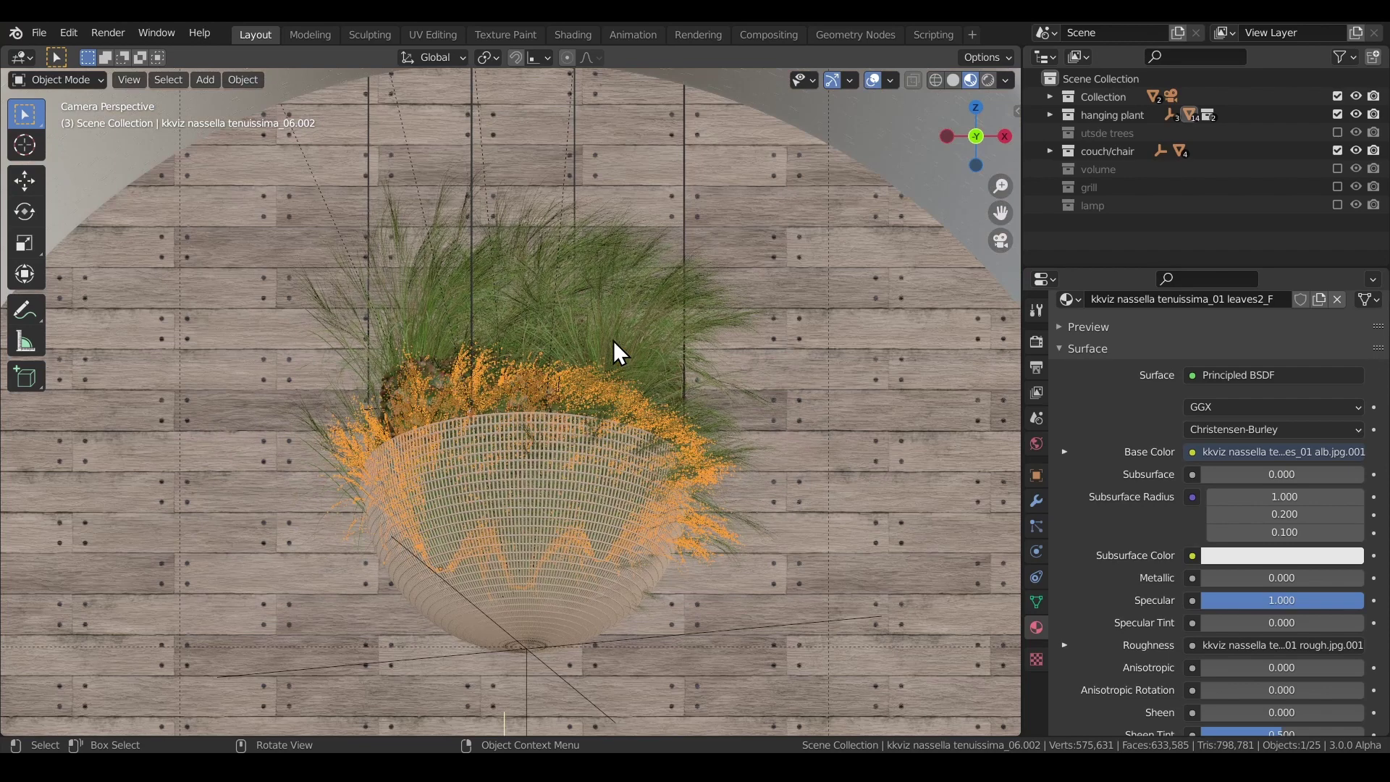
{"action": "scroll", "coordinate": [525, 359], "scroll_direction": "down", "scroll_amount": 5}
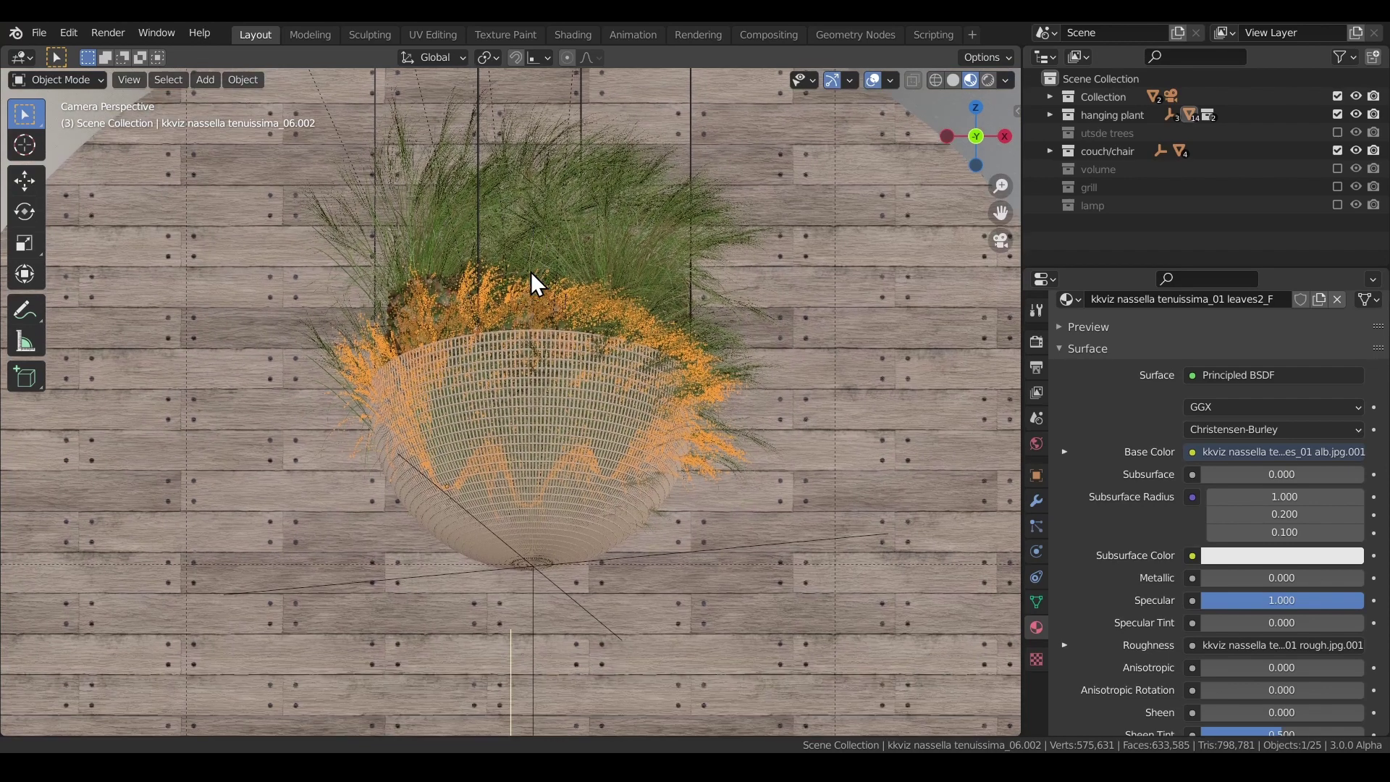
{"action": "scroll", "coordinate": [544, 403], "scroll_direction": "up", "scroll_amount": 5}
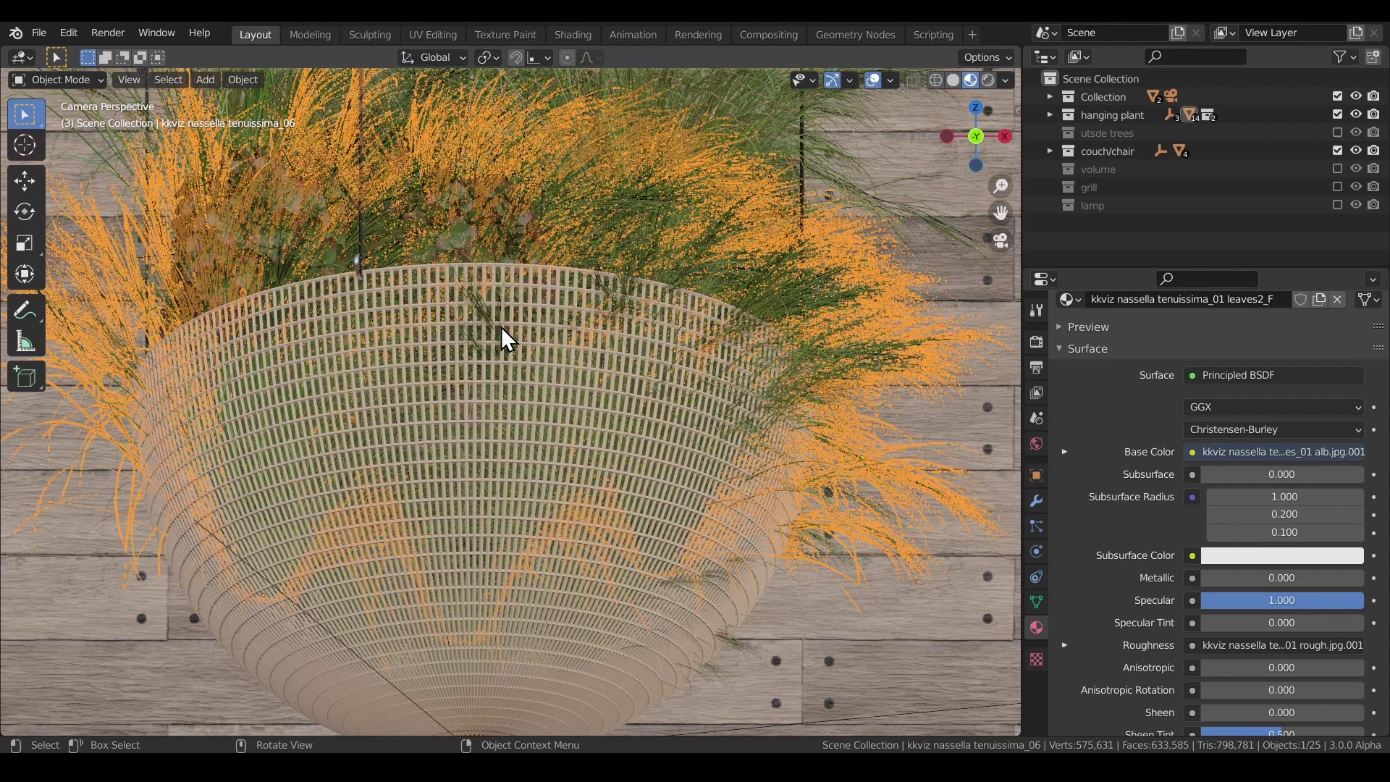
- Select the hanging basket and inspect its lattice mesh up close from outside the camera view
{"action": "left_click", "coordinate": [577, 410]}
{"action": "middle_click_drag", "start_coordinate": [578, 436], "coordinate": [653, 358], "text": "shift"}
{"action": "scroll", "coordinate": [653, 358], "scroll_direction": "up", "scroll_amount": 3}
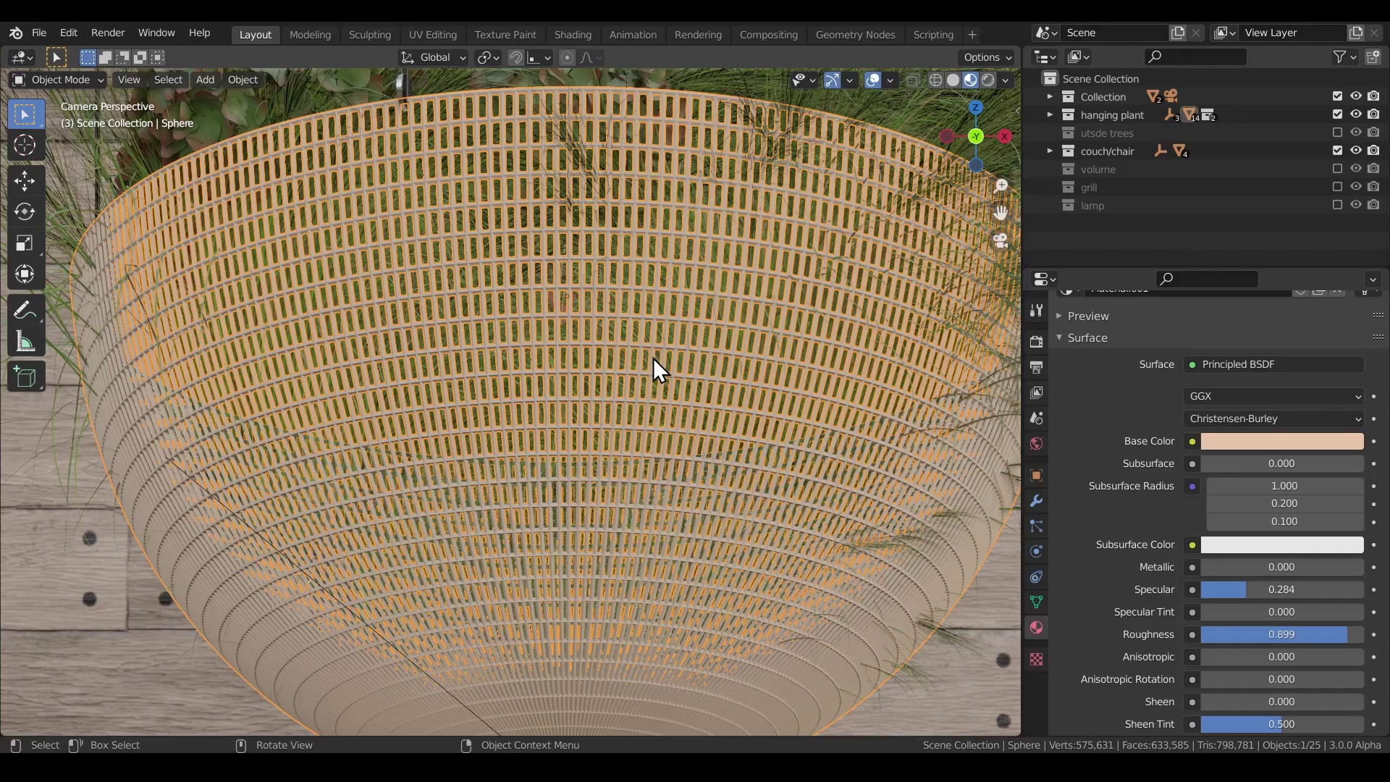
{"action": "scroll", "coordinate": [688, 368], "scroll_direction": "down", "scroll_amount": 5}
{"action": "key", "text": "shift+grave"}
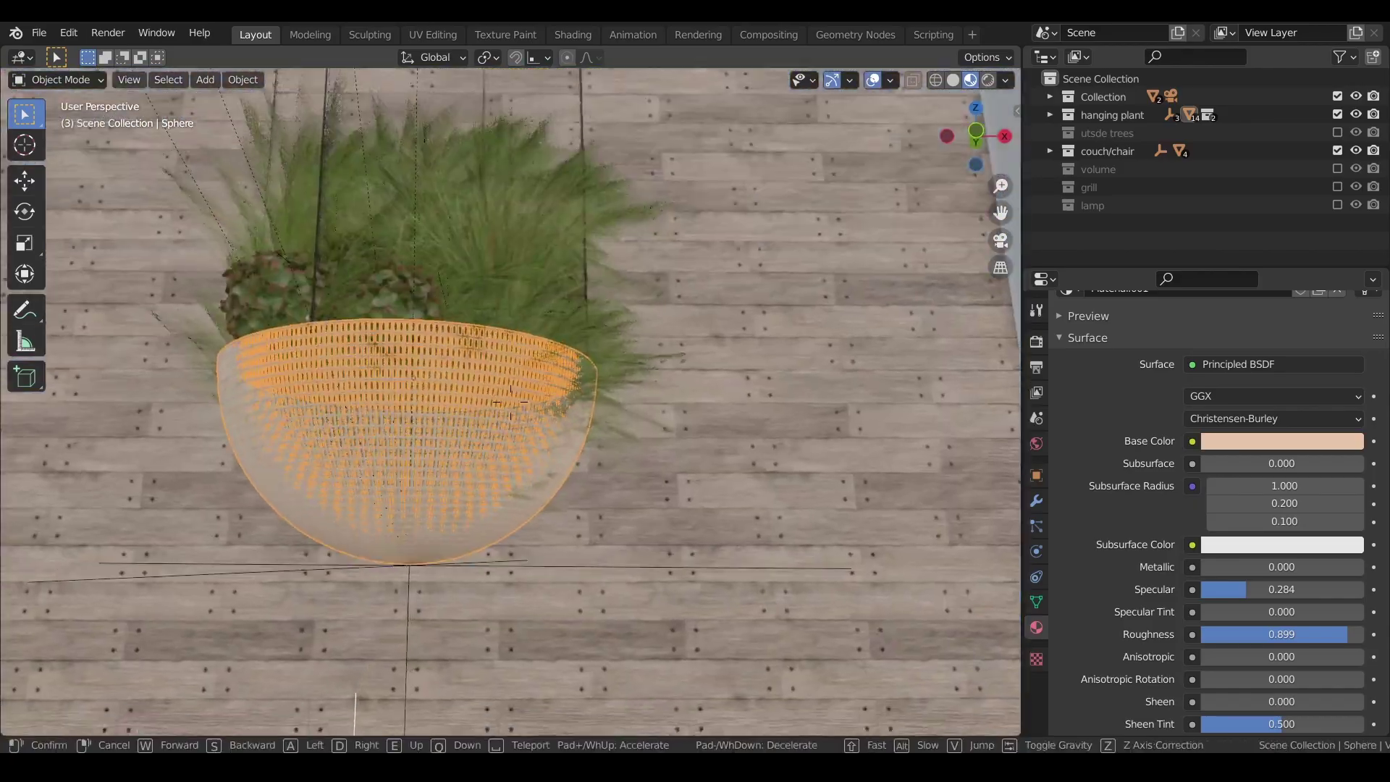
{"action": "key", "text": "w"}
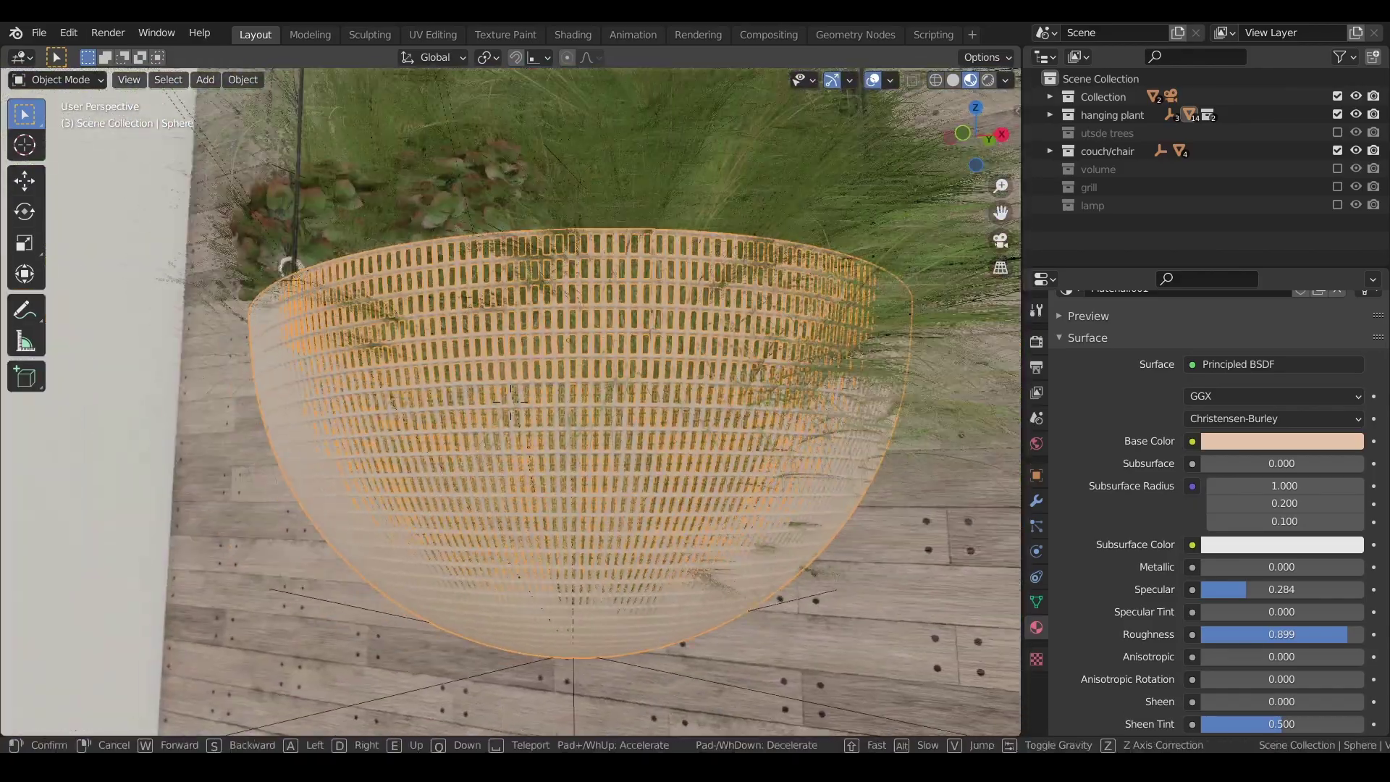
{"action": "left_click", "coordinate": [521, 412]}
{"action": "middle_click_drag", "start_coordinate": [740, 417], "coordinate": [680, 437]}
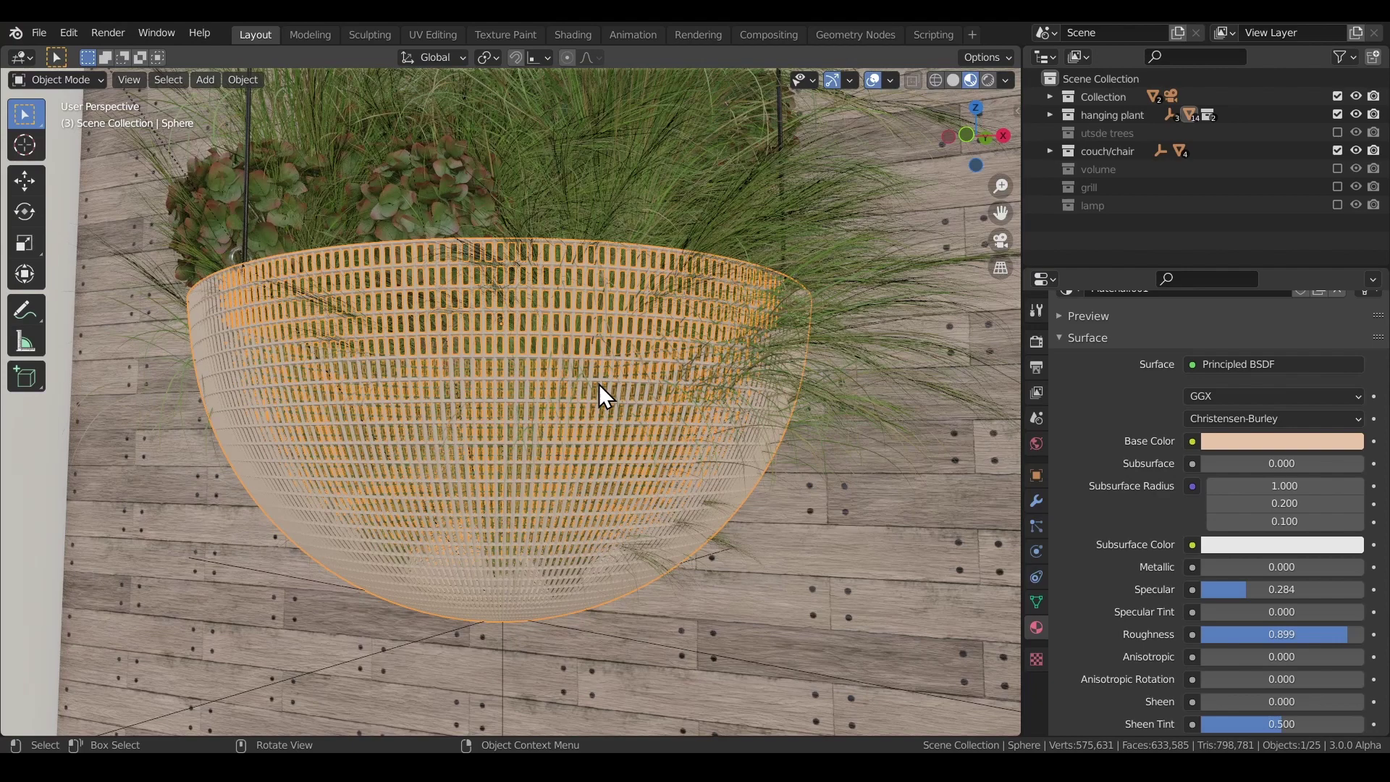
- Open the basket's Wireframe modifier settings, return to camera view and select one of the hanging rods above the plant
{"action": "left_click", "coordinate": [1036, 501]}
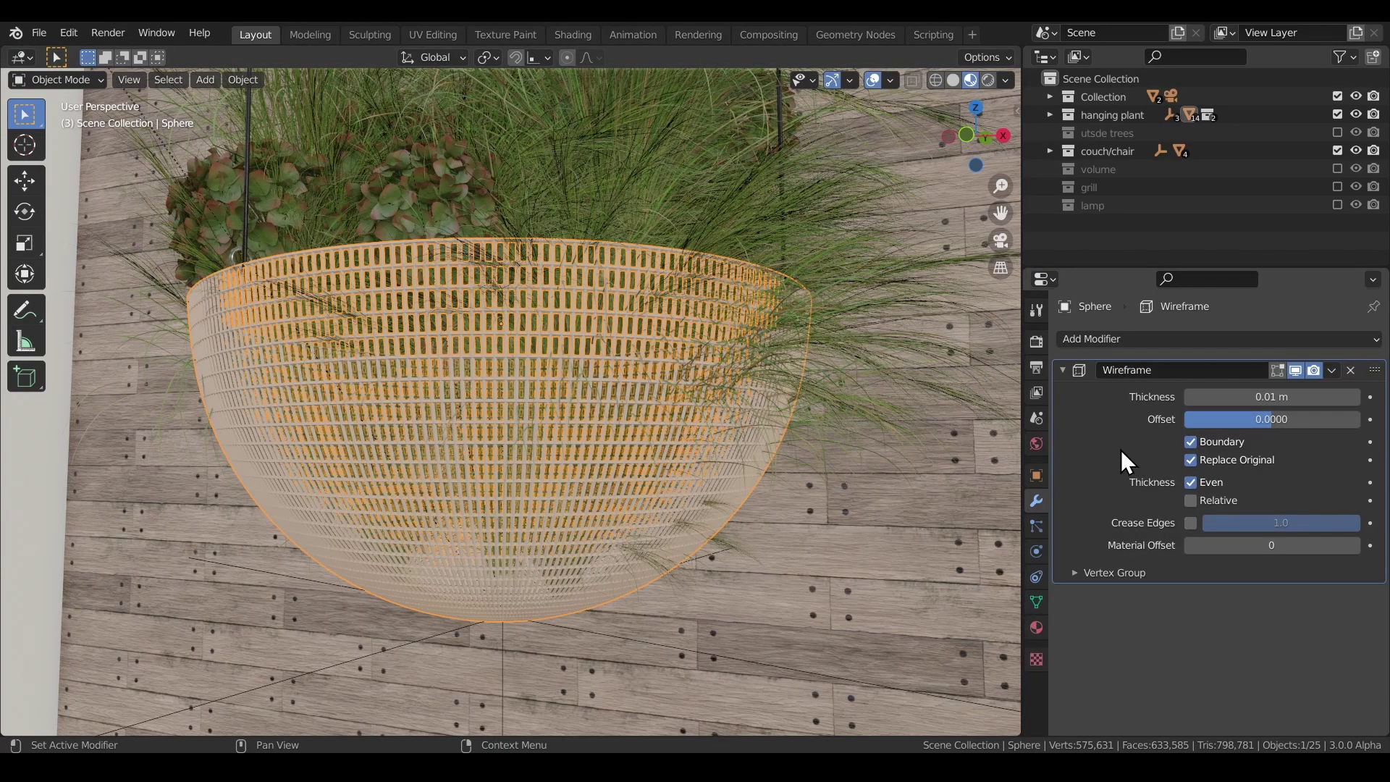
{"action": "middle_click_drag", "start_coordinate": [627, 386], "coordinate": [728, 475]}
{"action": "key", "text": "KP_0"}
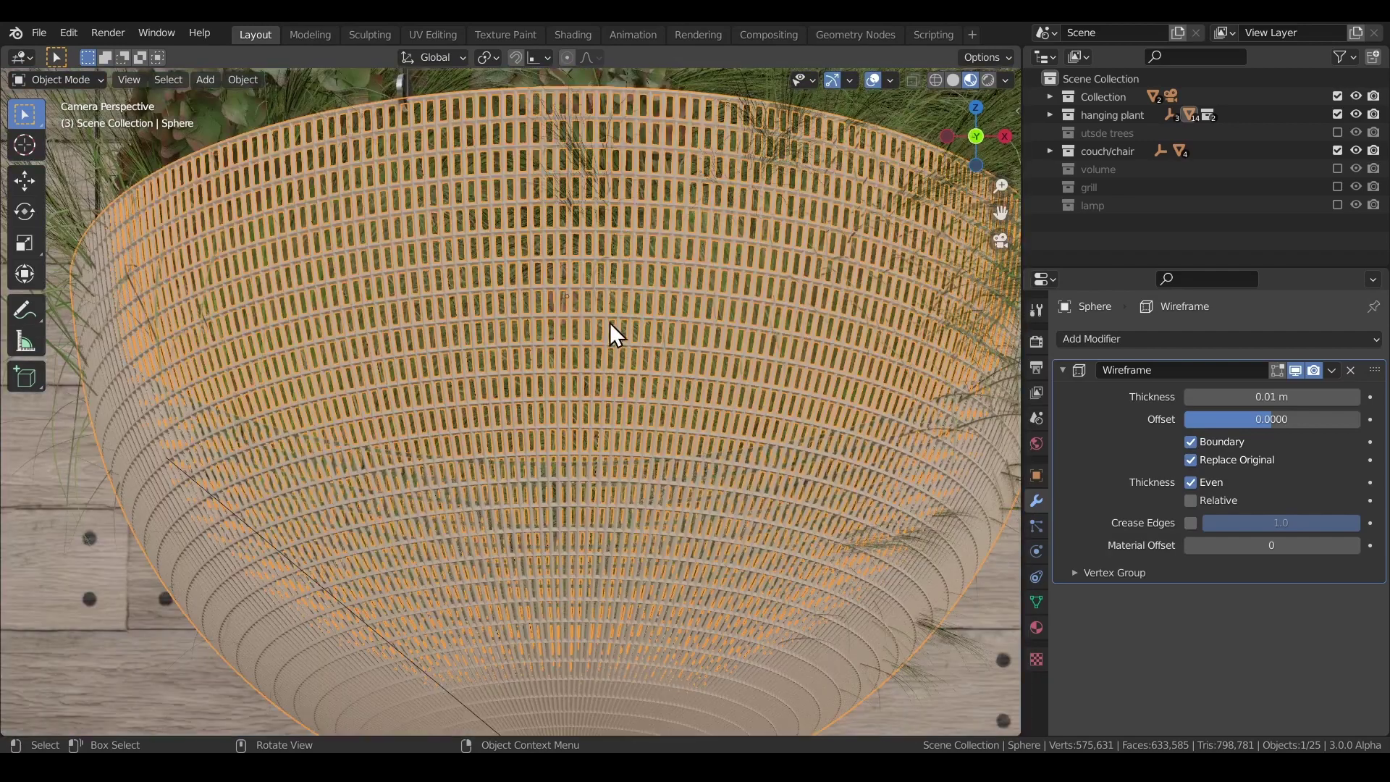
{"action": "scroll", "coordinate": [637, 346], "scroll_direction": "down", "scroll_amount": 5}
{"action": "scroll", "coordinate": [575, 328], "scroll_direction": "down", "scroll_amount": 6}
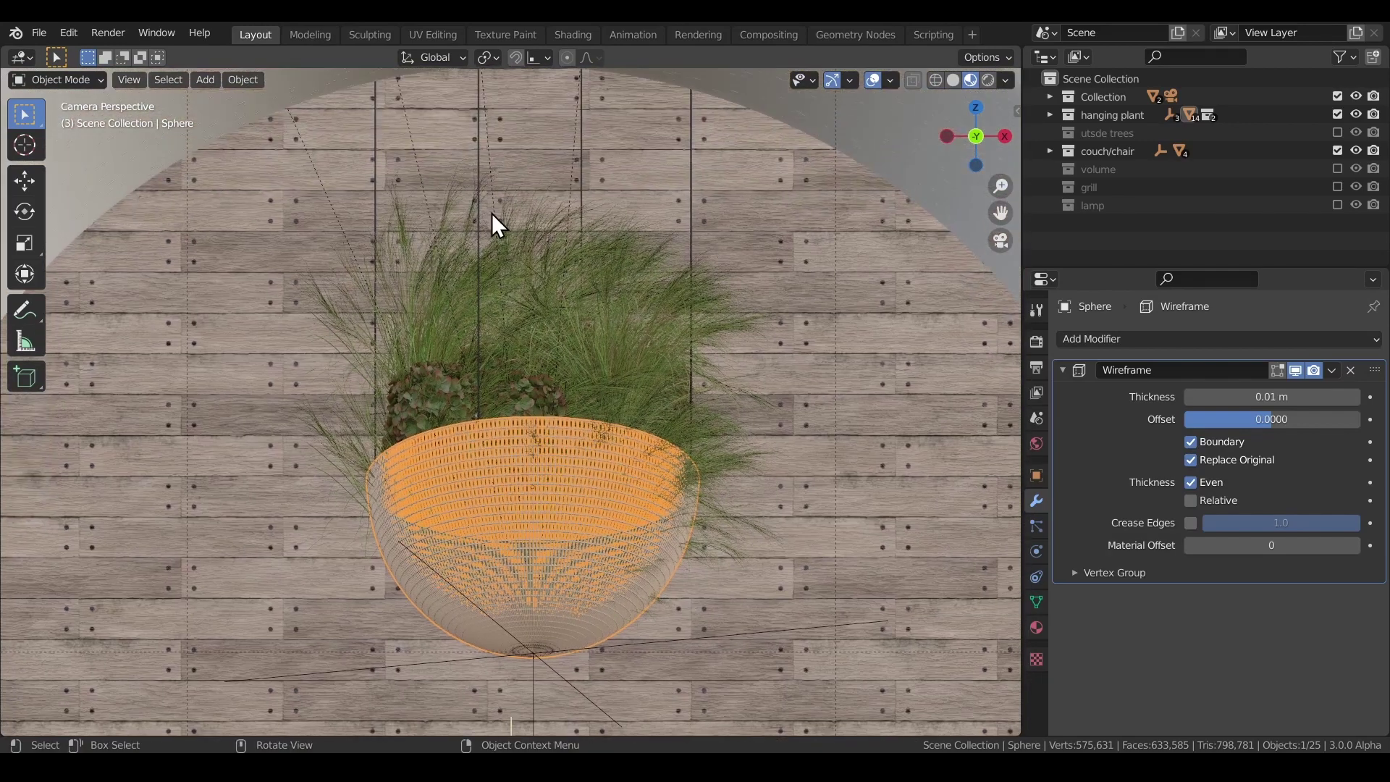
{"action": "left_click", "coordinate": [549, 354]}
{"action": "scroll", "coordinate": [546, 349], "scroll_direction": "down", "scroll_amount": 4}
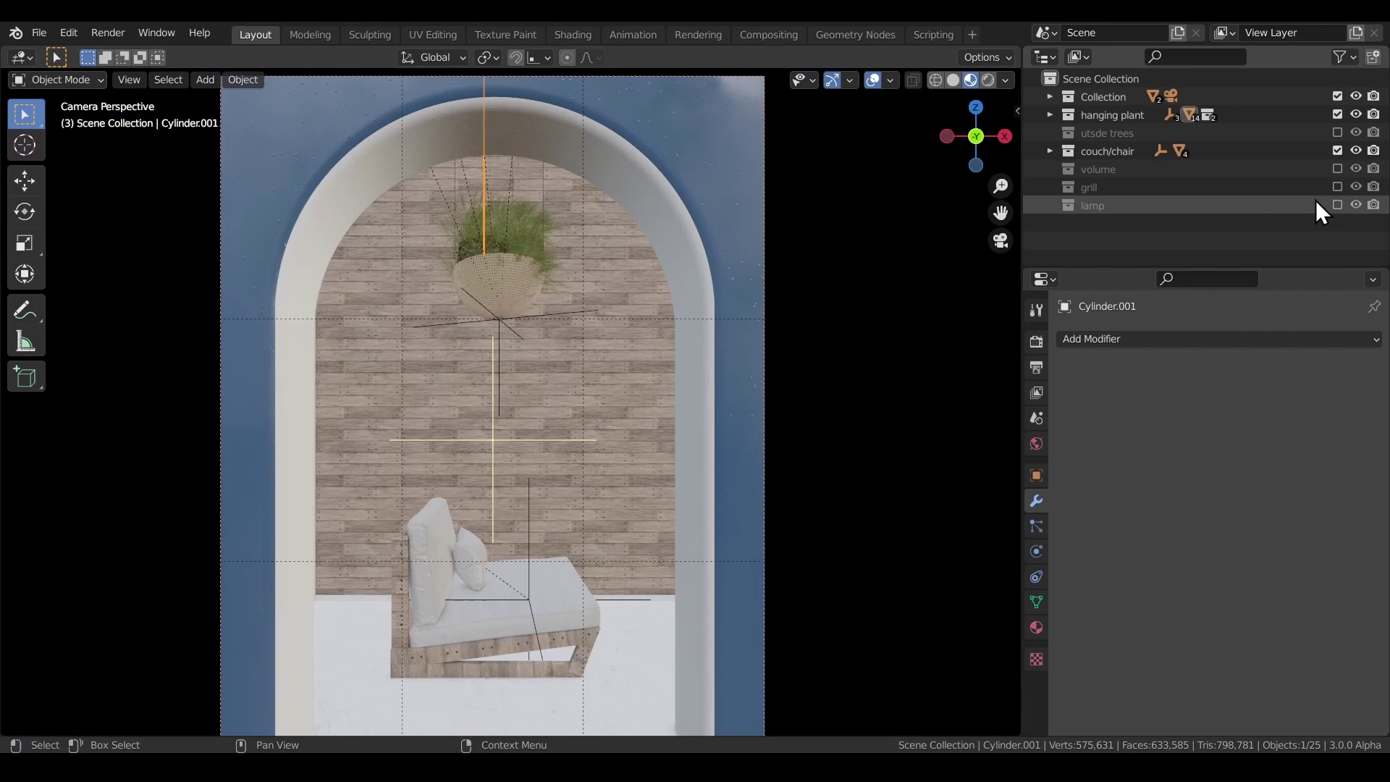
- Enable the lamp collection, orbit in close to the floor lamp and select its shade
{"action": "left_click", "coordinate": [1338, 205]}
{"action": "left_click", "coordinate": [459, 367]}
{"action": "middle_click_drag", "start_coordinate": [459, 366], "coordinate": [562, 358]}
{"action": "scroll", "coordinate": [575, 349], "scroll_direction": "up", "scroll_amount": 5}
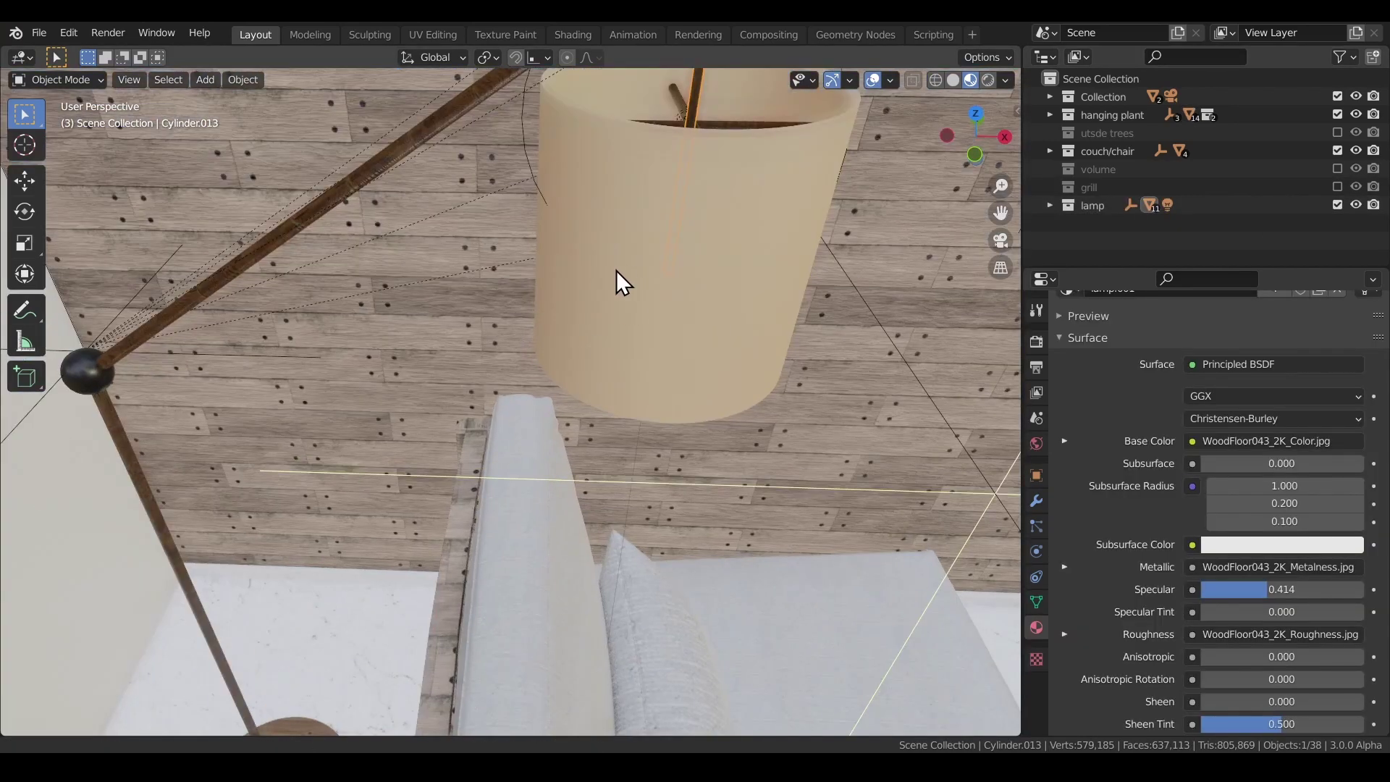
{"action": "middle_click_drag", "start_coordinate": [615, 282], "coordinate": [546, 354]}
{"action": "left_click", "coordinate": [708, 385]}
{"action": "middle_click_drag", "start_coordinate": [717, 460], "coordinate": [701, 435]}
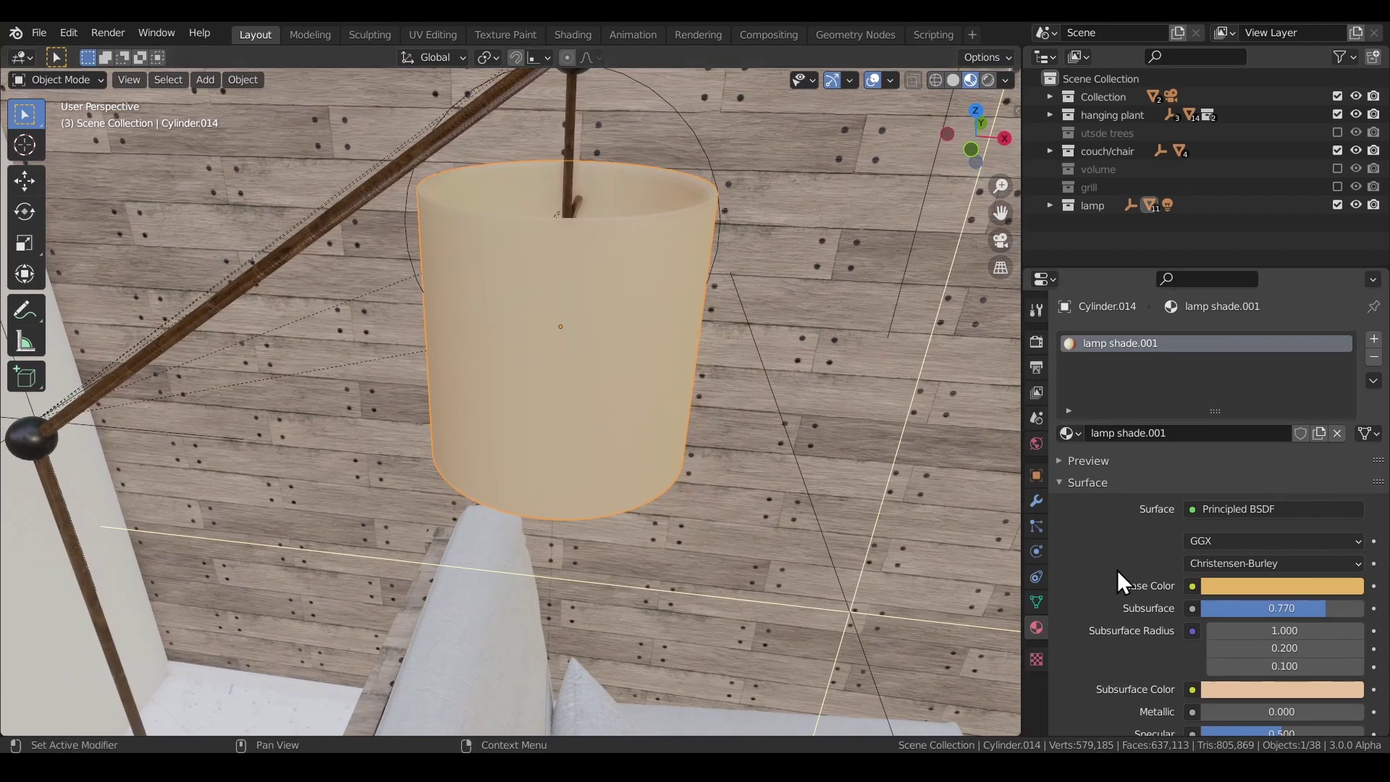
- Examine the lamp shade's subsurface material settings and the light settings of the point light inside it
{"action": "scroll", "coordinate": [1118, 570], "scroll_direction": "down", "scroll_amount": 2}
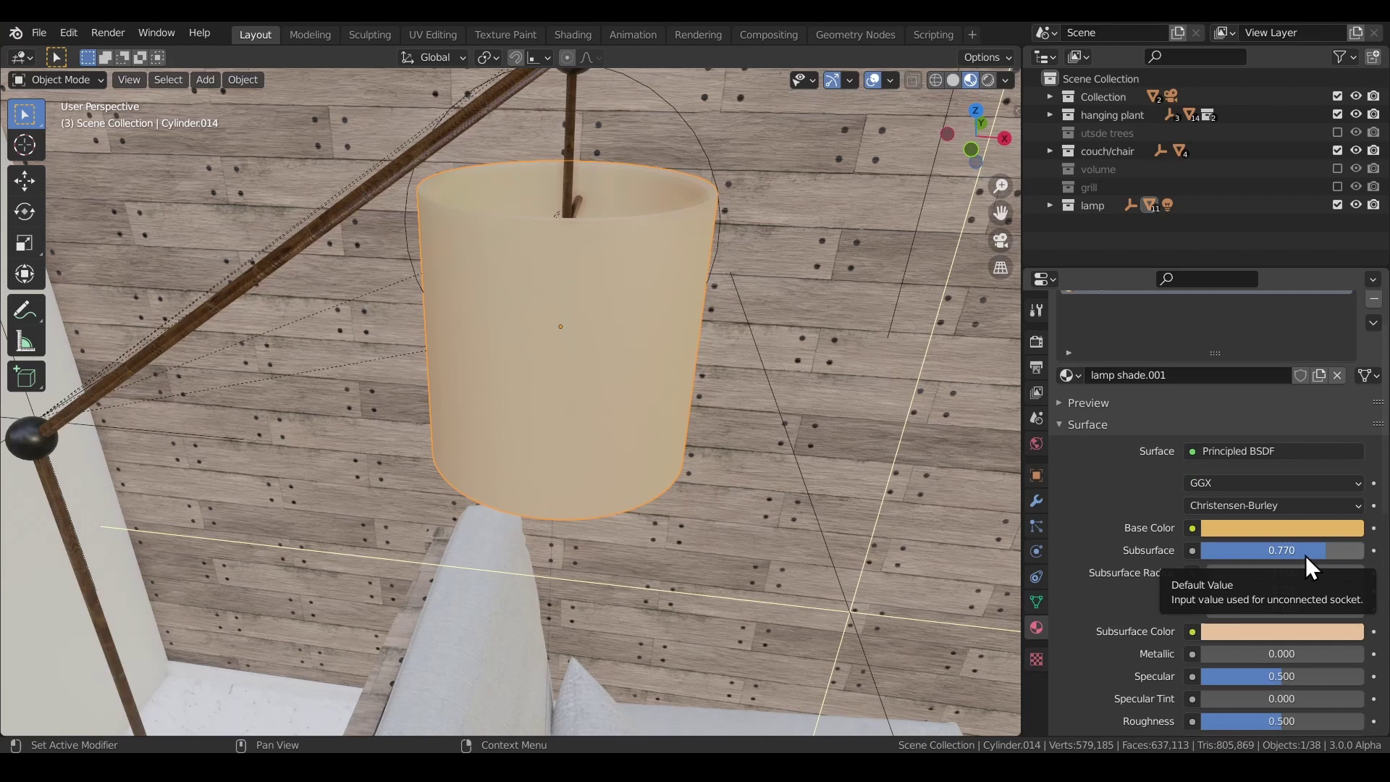
{"action": "left_click", "coordinate": [555, 214]}
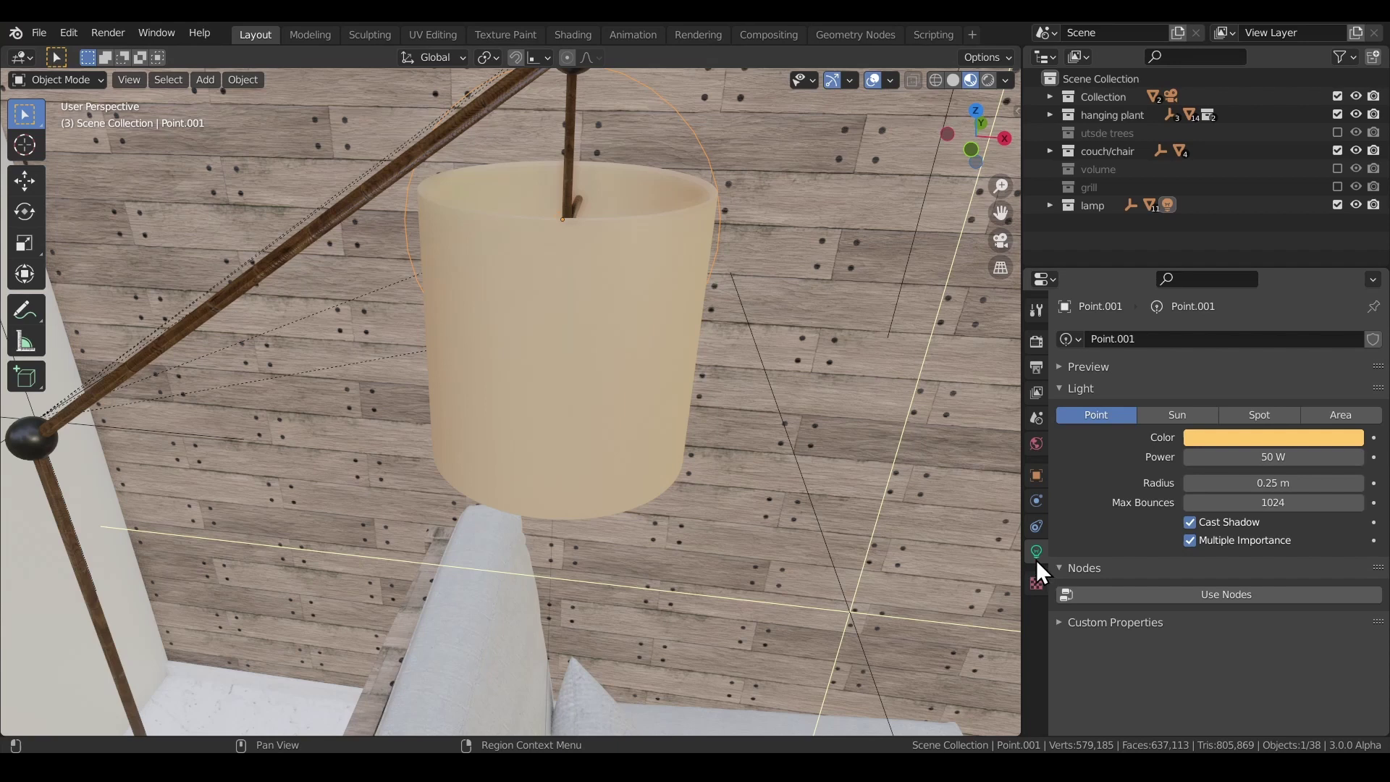
{"action": "left_click", "coordinate": [584, 307]}
{"action": "scroll", "coordinate": [1254, 597], "scroll_direction": "down", "scroll_amount": 3}
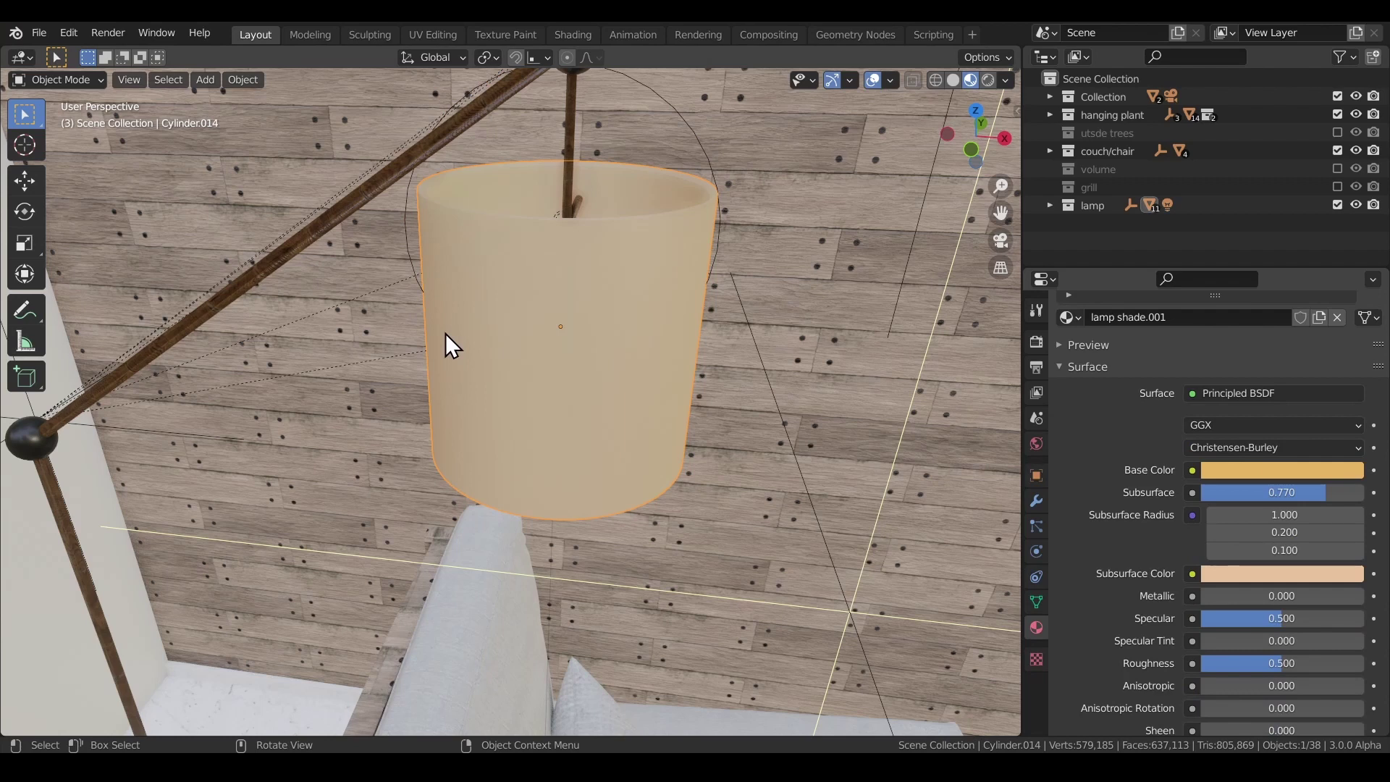
- Show the whole arch through the camera in Rendered shading with the viewport overlays hidden
{"action": "key", "text": "KP_0"}
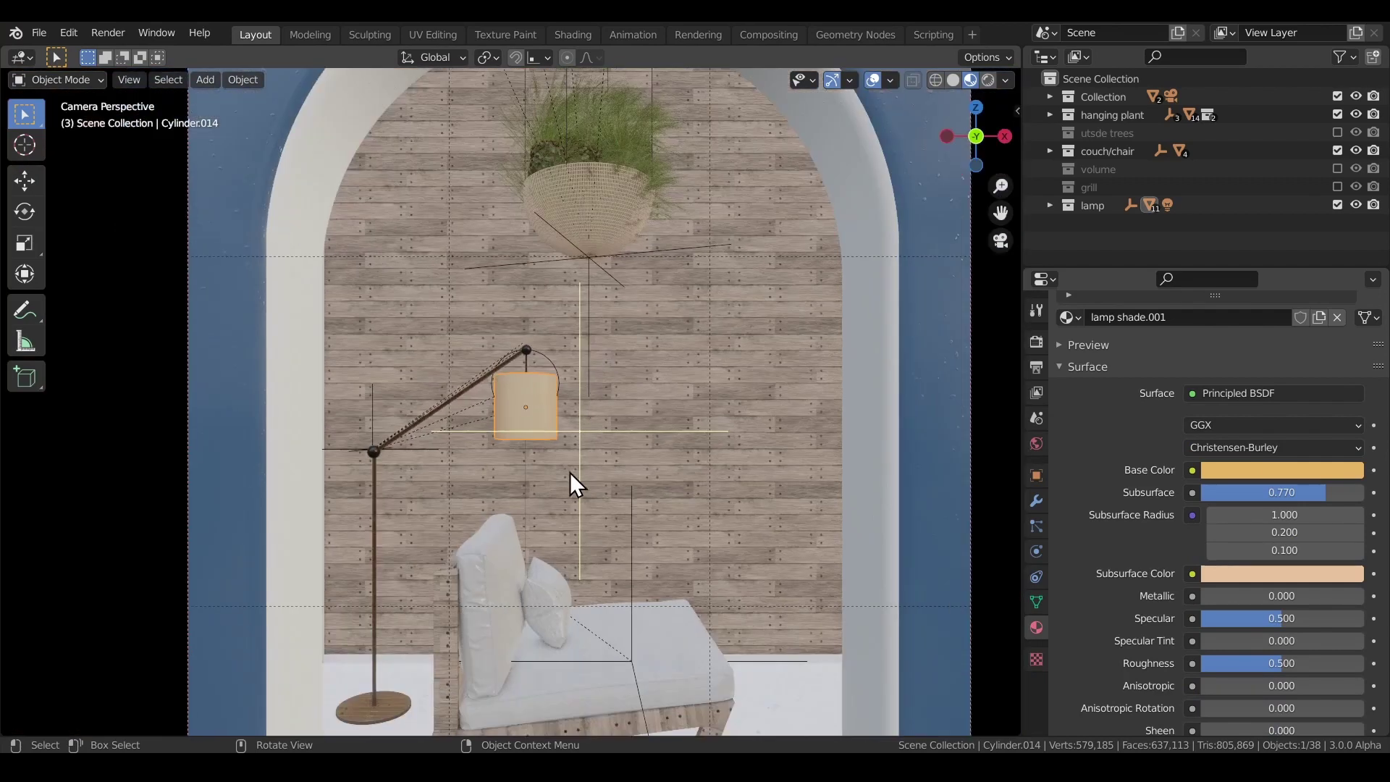
{"action": "scroll", "coordinate": [571, 472], "scroll_direction": "down", "scroll_amount": 2}
{"action": "key", "text": "z"}
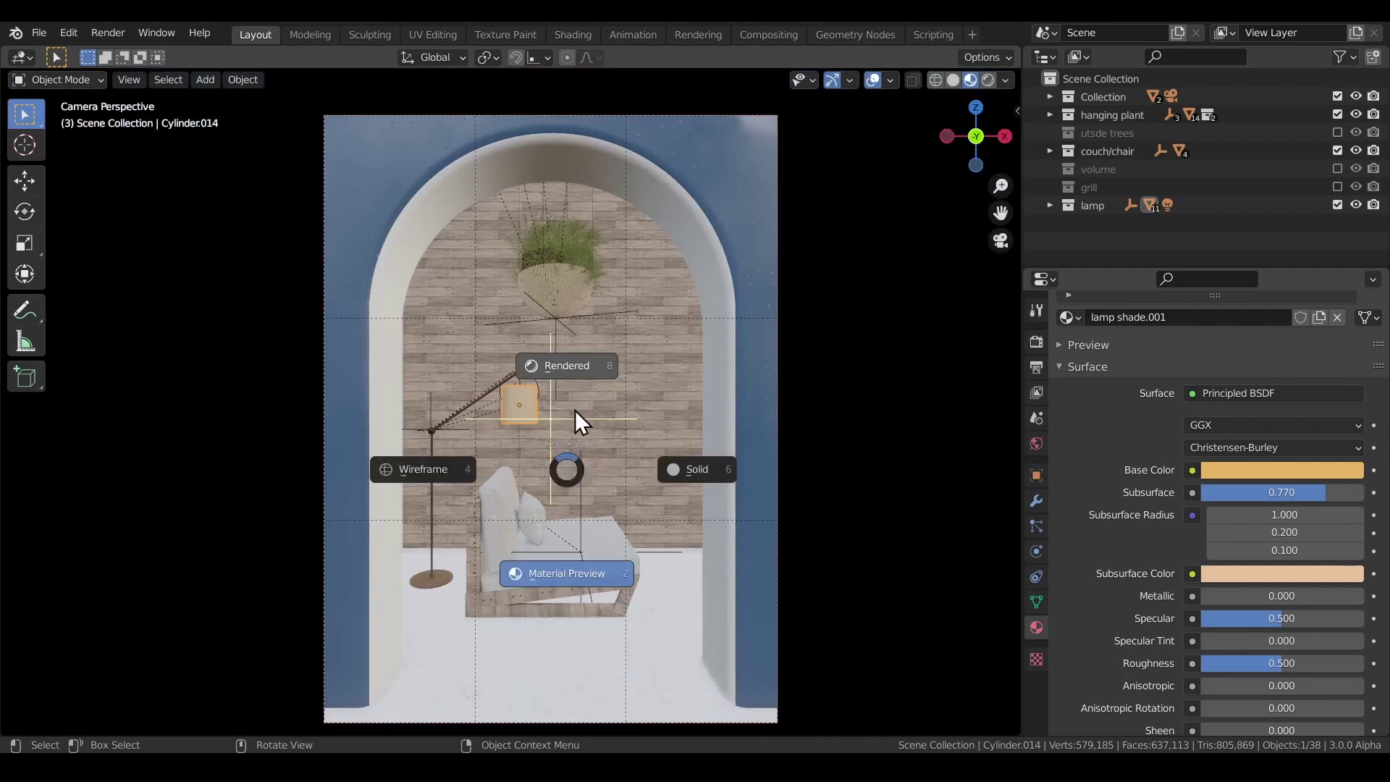
{"action": "left_click", "coordinate": [574, 410]}
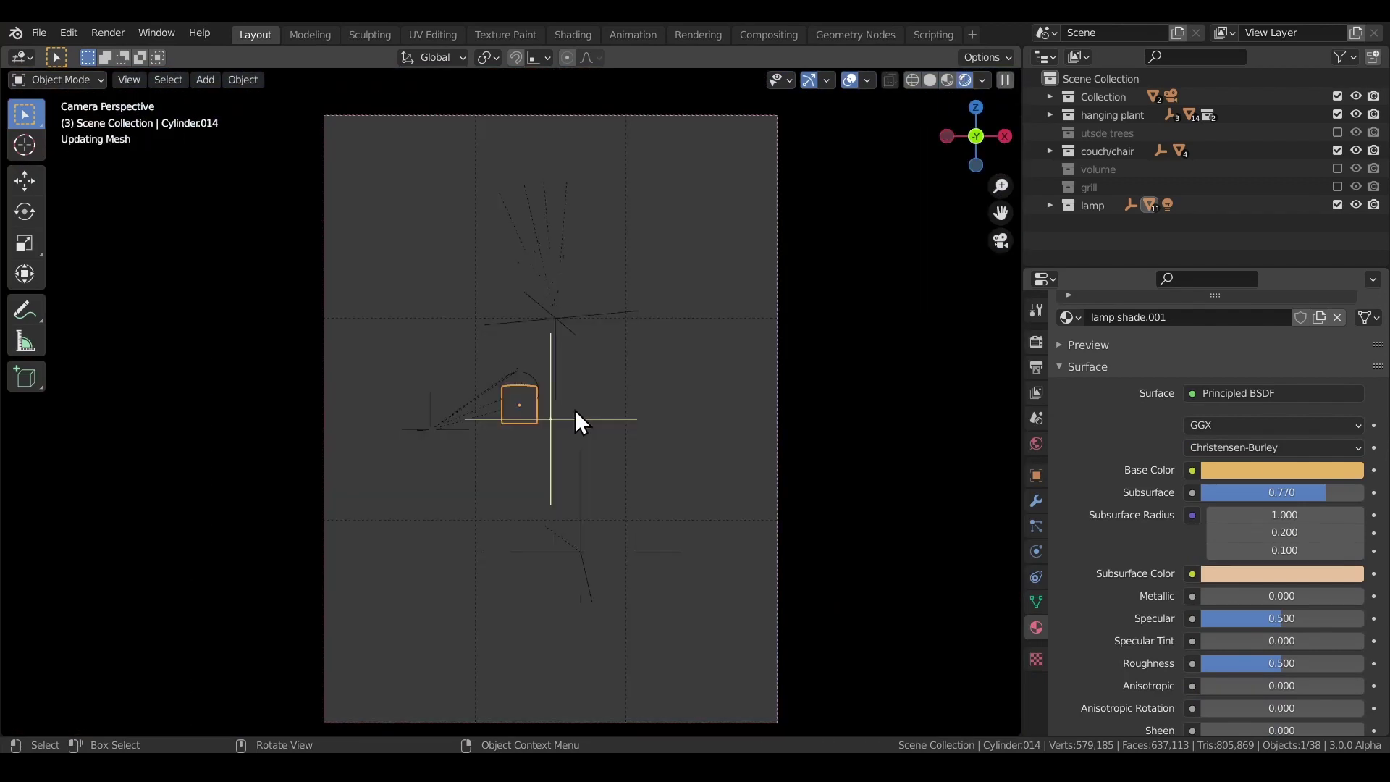
{"action": "left_click", "coordinate": [847, 81]}
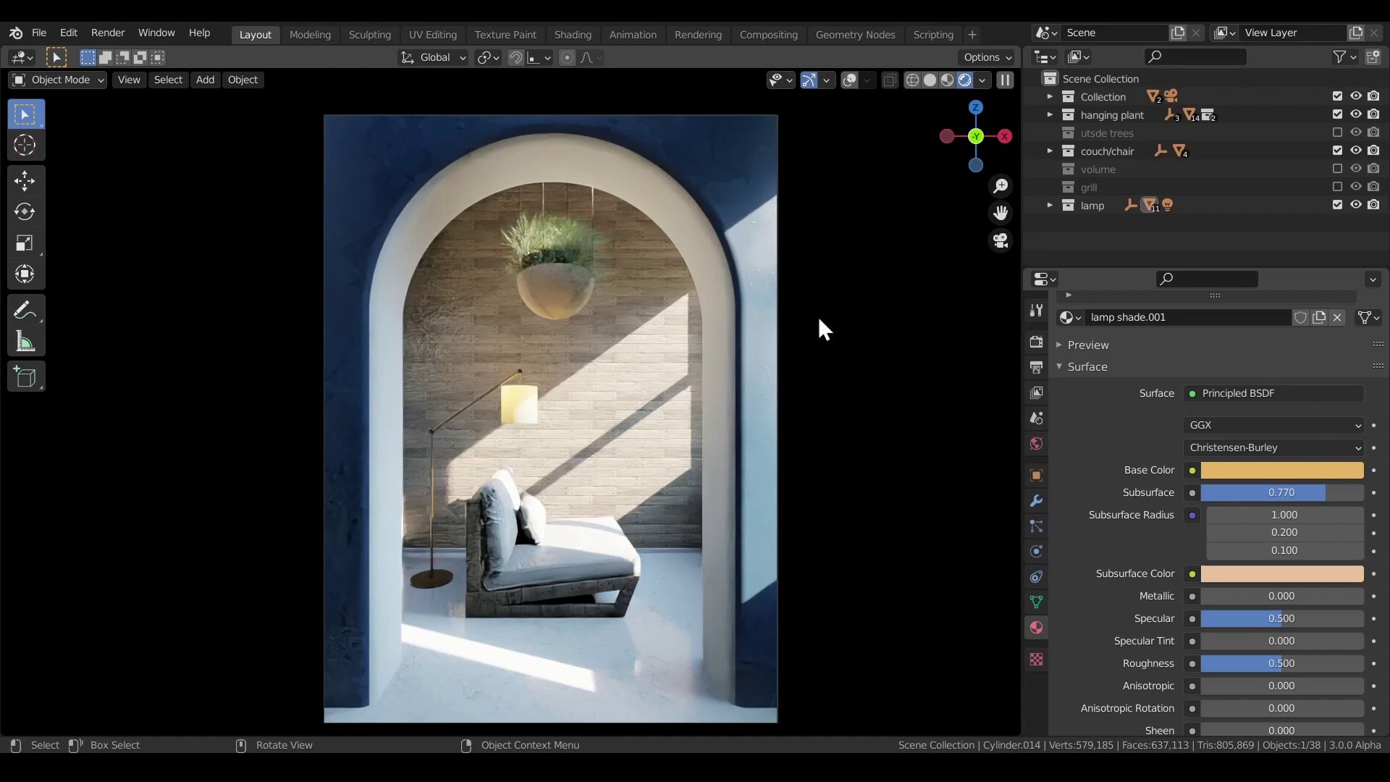
- Enable the grill collection and inspect the window grill from outside the room in Solid shading
{"action": "left_click", "coordinate": [1337, 187]}
{"action": "middle_click_drag", "start_coordinate": [784, 336], "coordinate": [689, 384]}
{"action": "left_click", "coordinate": [862, 362]}
{"action": "scroll", "coordinate": [860, 360], "scroll_direction": "down", "scroll_amount": 5}
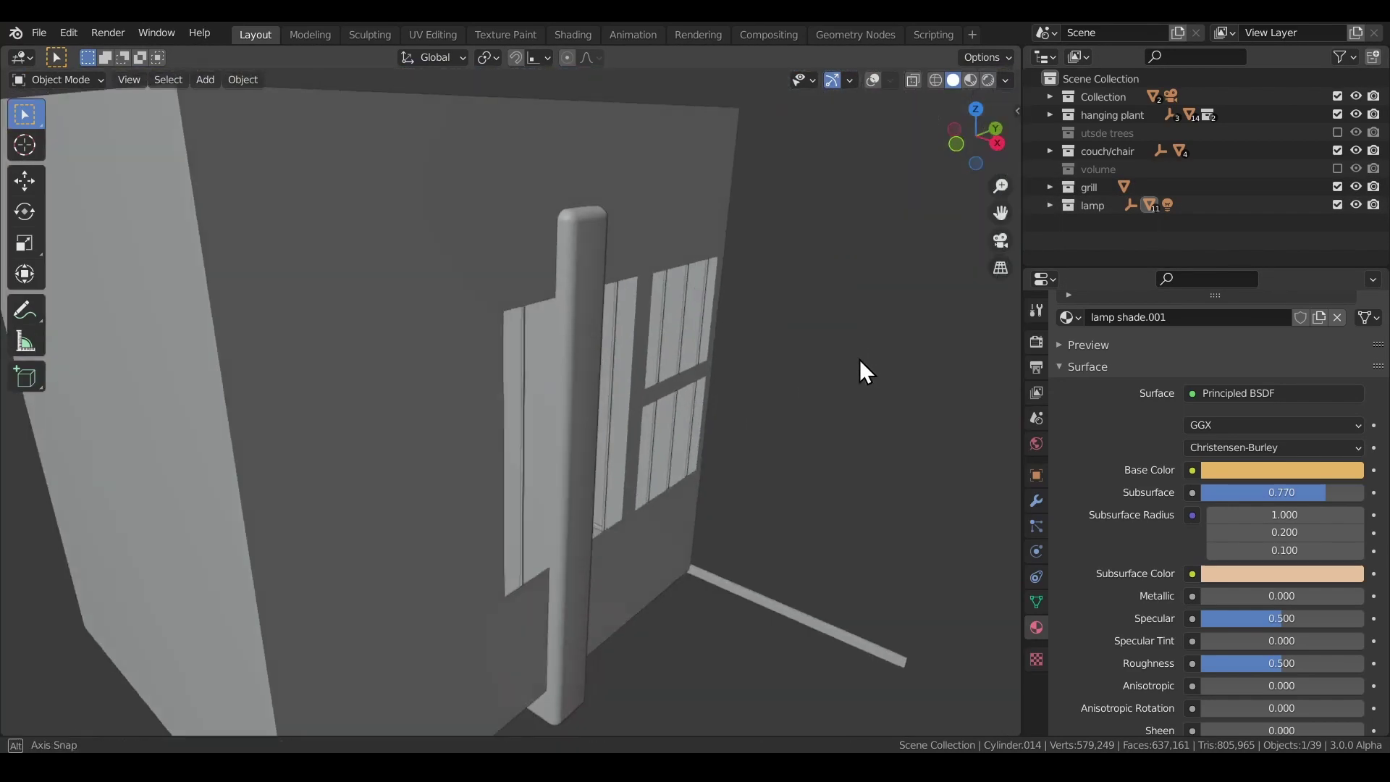
{"action": "middle_click_drag", "start_coordinate": [859, 359], "coordinate": [623, 405]}
- Turn the viewport overlays back on and return to the camera view in Rendered shading
{"action": "left_click", "coordinate": [872, 79]}
{"action": "key", "text": "KP_0"}
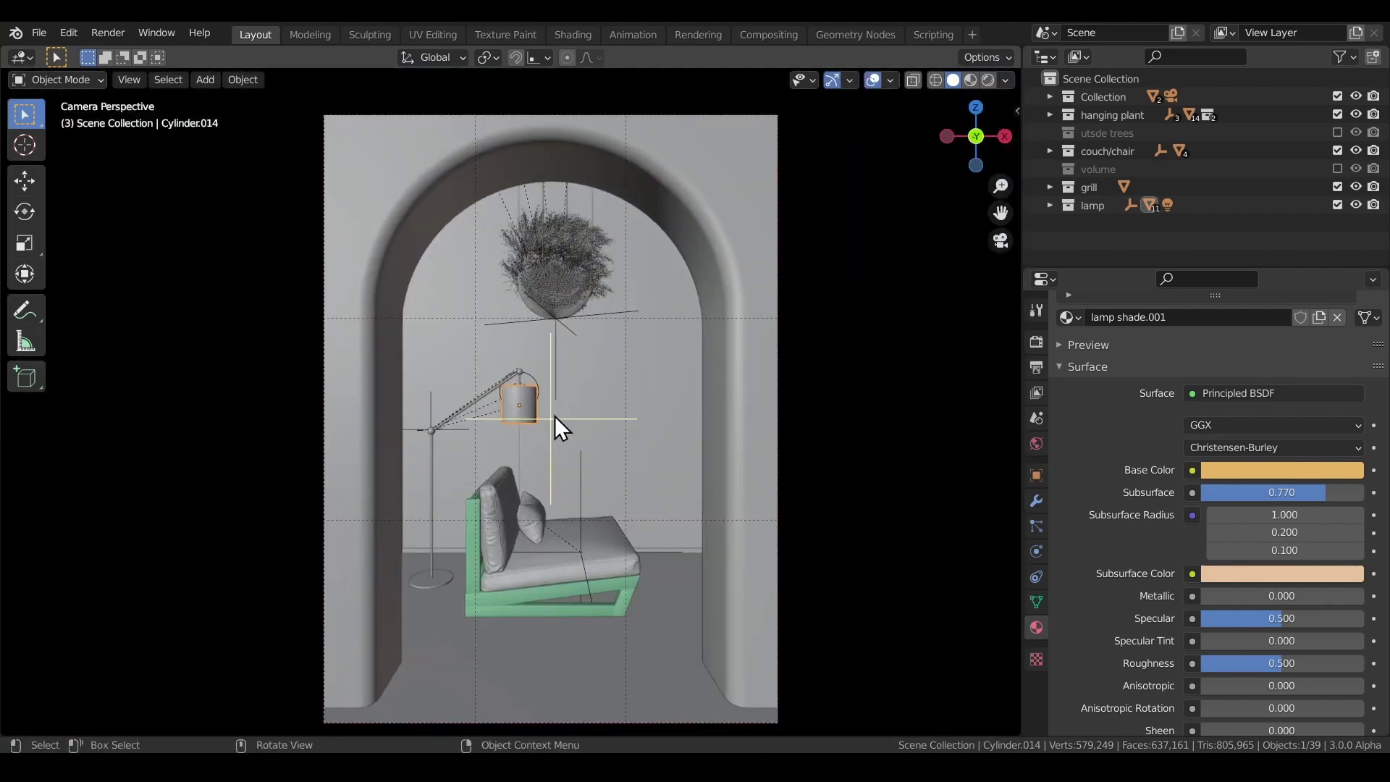
{"action": "key", "text": "z"}
{"action": "left_click", "coordinate": [584, 336]}
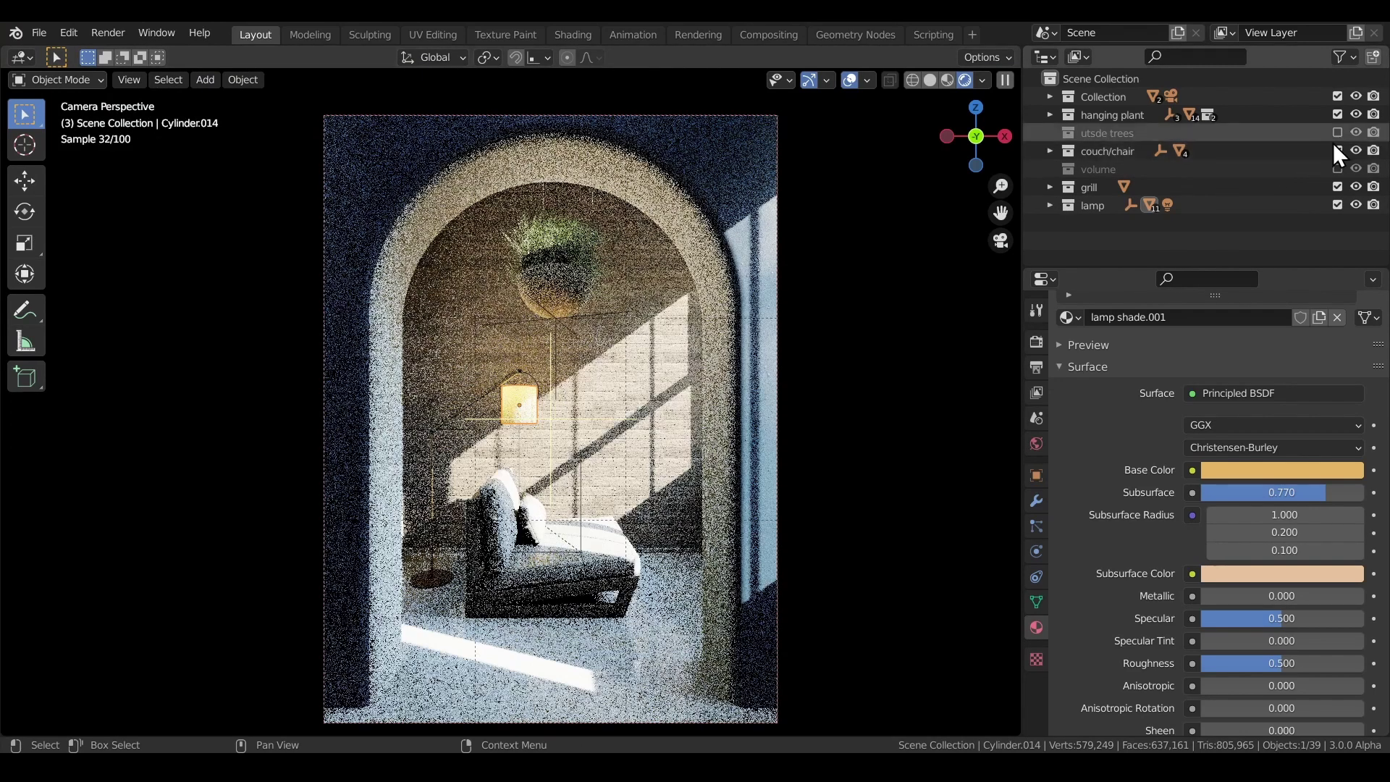
- Enable the utsde trees and volume collections and view their effect on the lighting through the camera
{"action": "left_click", "coordinate": [1337, 134]}
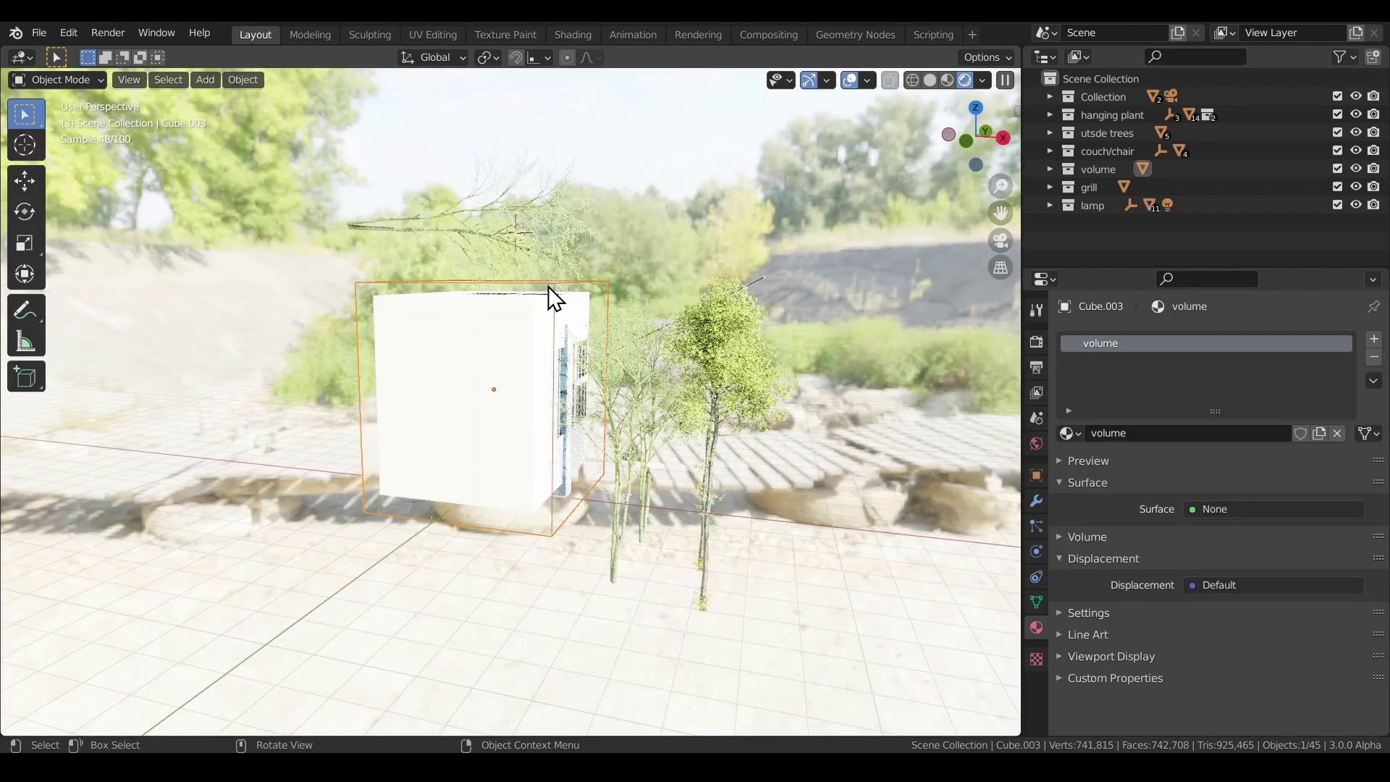
{"action": "key", "text": "KP_0"}
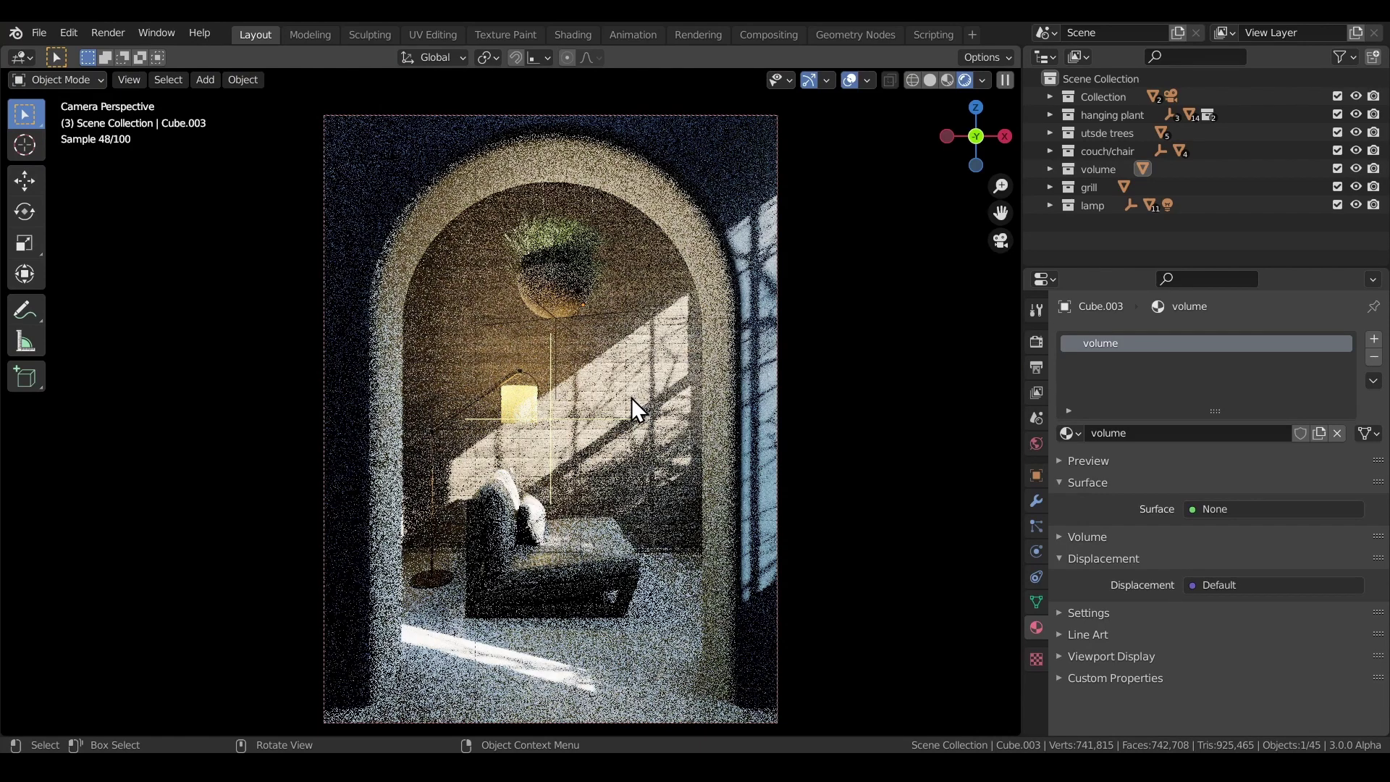
{"action": "scroll", "coordinate": [480, 501], "scroll_direction": "down", "scroll_amount": 2}
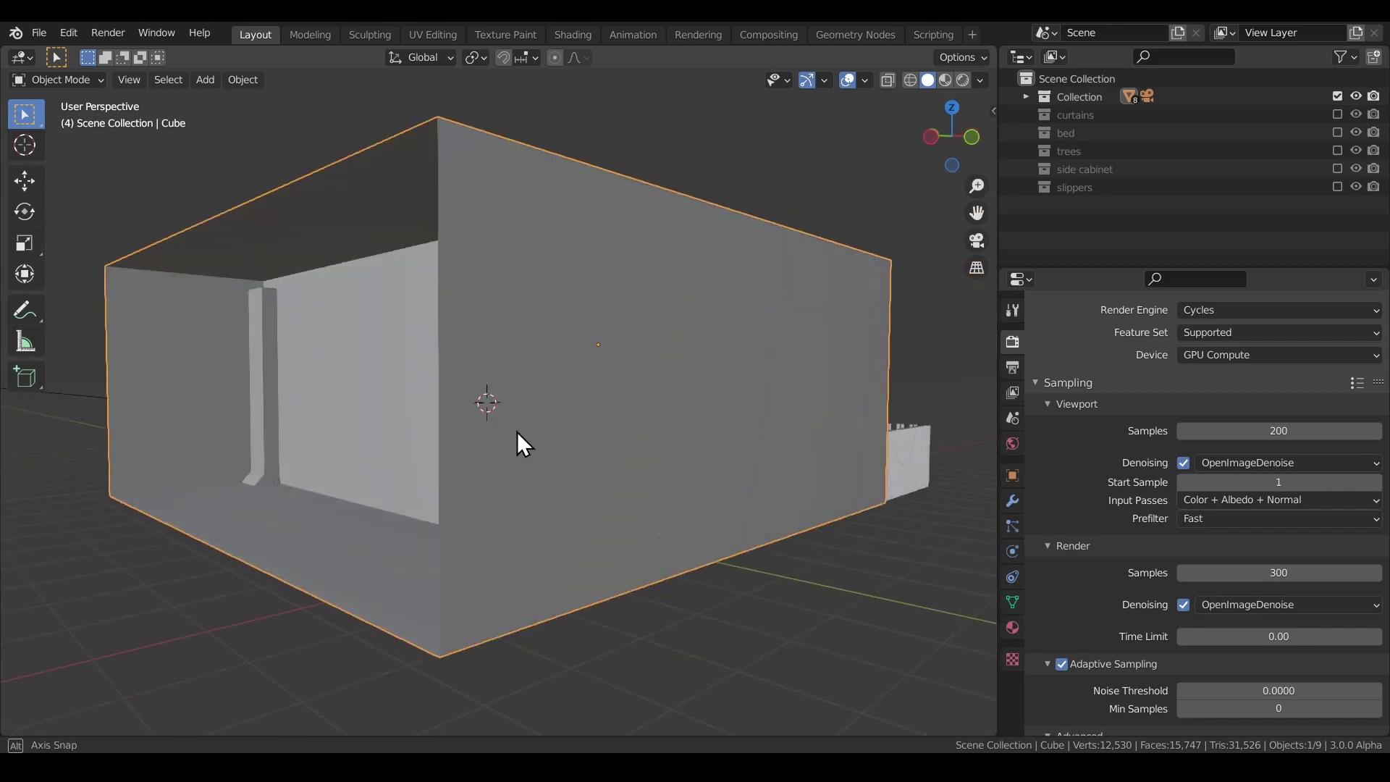
- Inspect the bedroom's outer shell, open side and balcony from several angles in Solid shading
{"action": "middle_click_drag", "start_coordinate": [421, 432], "coordinate": [582, 420]}
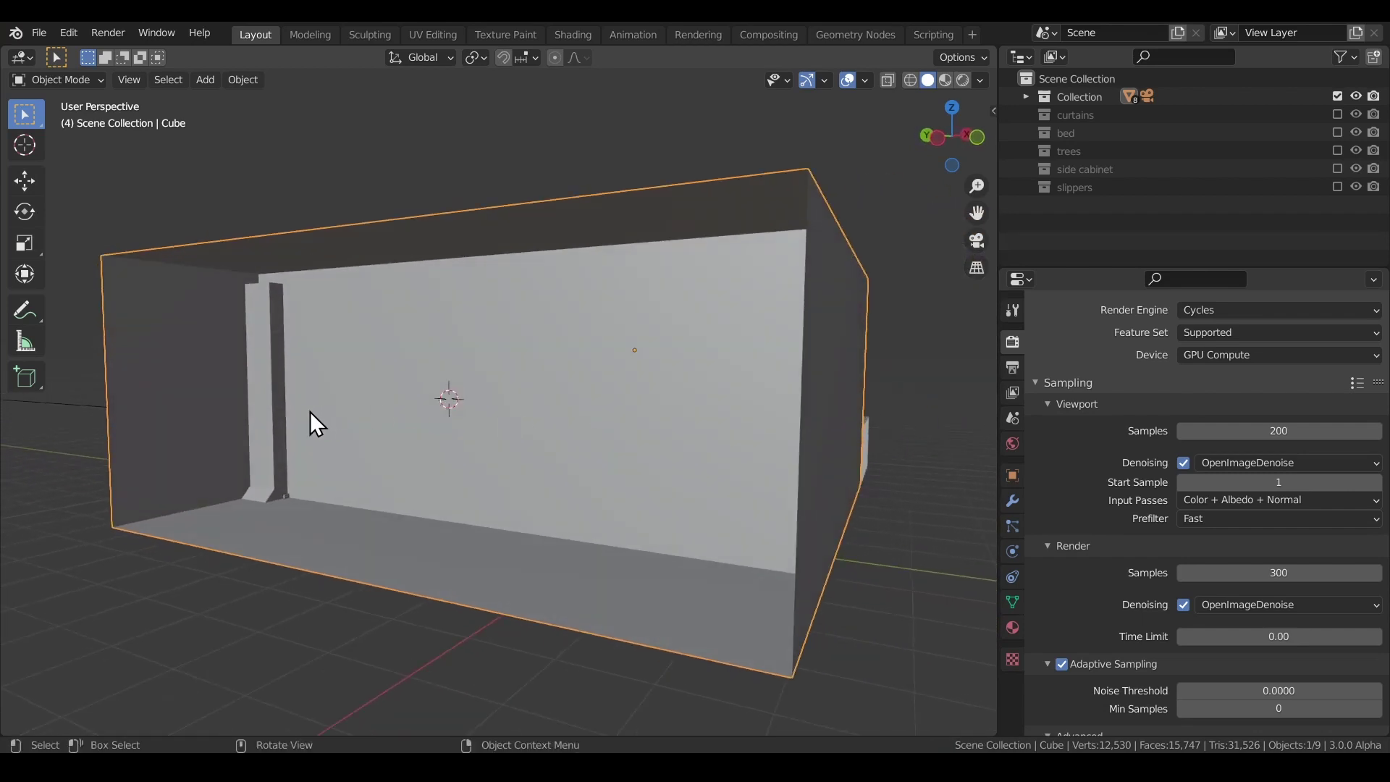
{"action": "middle_click_drag", "start_coordinate": [263, 446], "coordinate": [624, 450]}
{"action": "scroll", "coordinate": [645, 408], "scroll_direction": "down", "scroll_amount": 8}
{"action": "scroll", "coordinate": [549, 455], "scroll_direction": "up", "scroll_amount": 3}
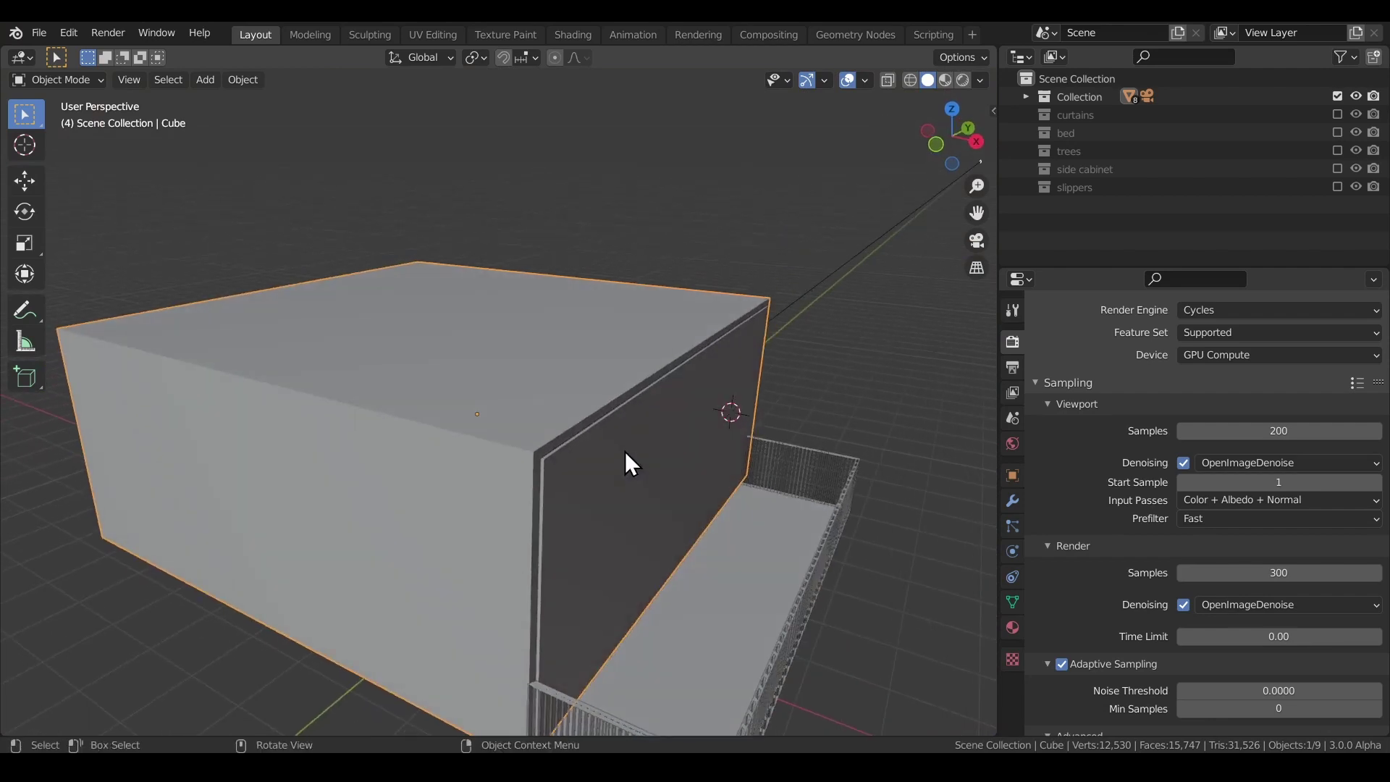
- Show the room through the camera in Material Preview shading and inspect the window's glass plane and frames
{"action": "key", "text": "KP_0"}
{"action": "left_click", "coordinate": [793, 332]}
{"action": "key", "text": "z"}
{"action": "left_click", "coordinate": [792, 397]}
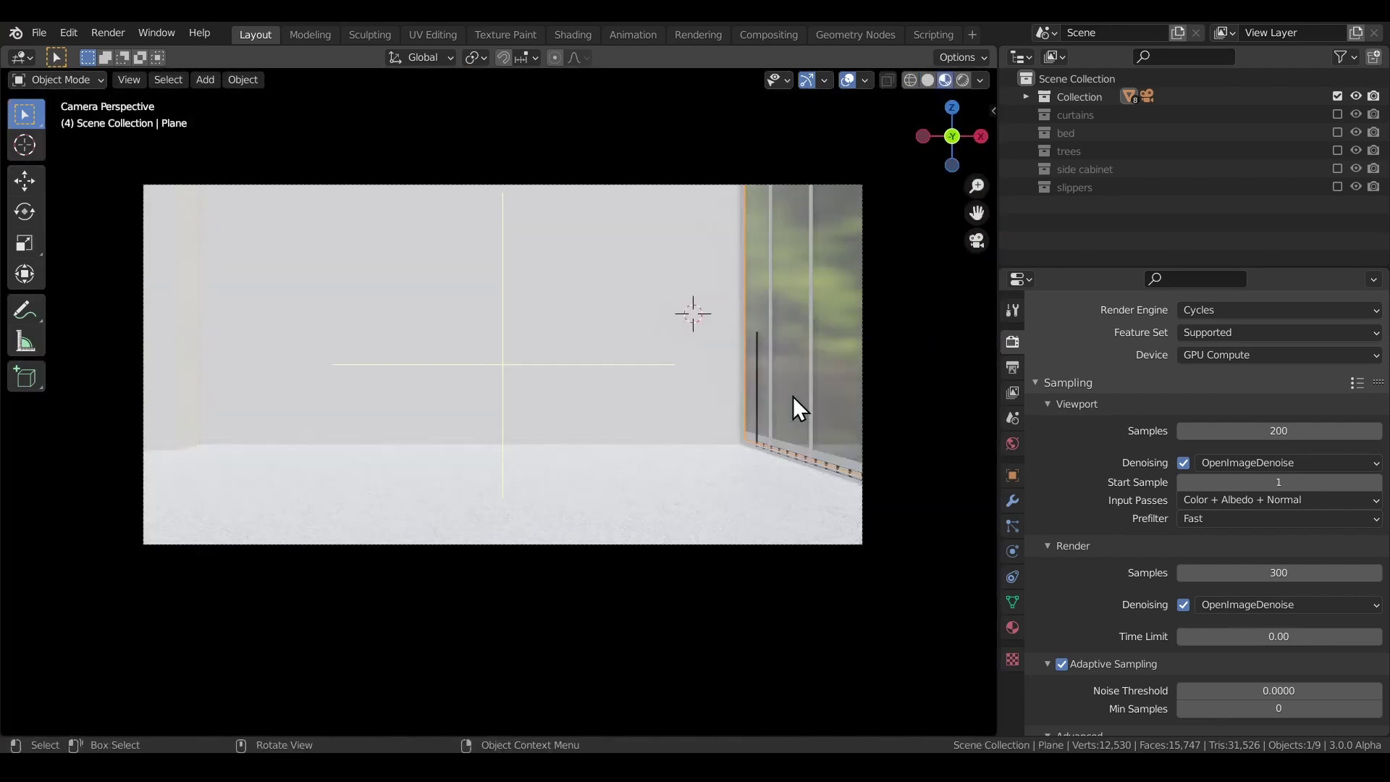
{"action": "middle_click_drag", "start_coordinate": [791, 334], "coordinate": [748, 395], "text": "shift"}
{"action": "left_click", "coordinate": [771, 381]}
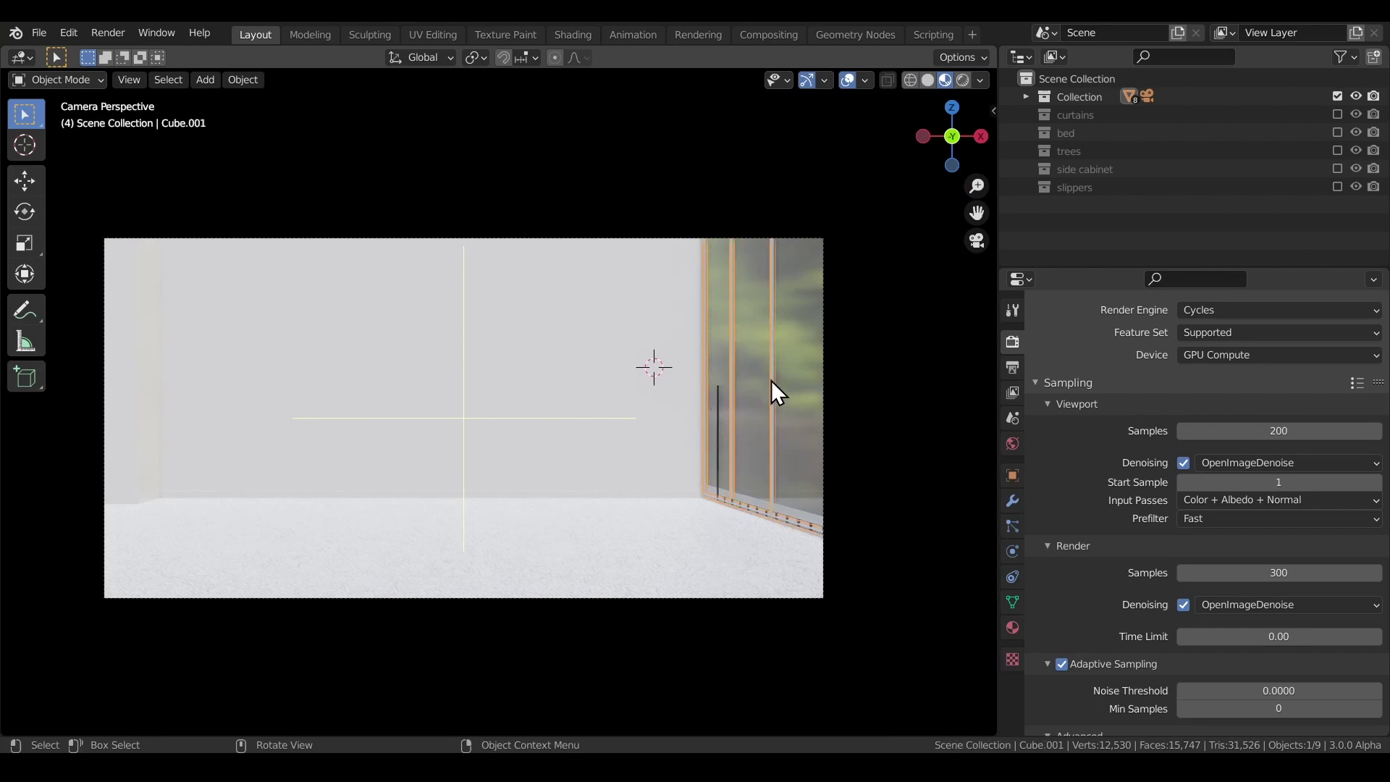
{"action": "scroll", "coordinate": [773, 456], "scroll_direction": "up", "scroll_amount": 3}
{"action": "middle_click_drag", "start_coordinate": [918, 581], "coordinate": [842, 505], "text": "shift"}
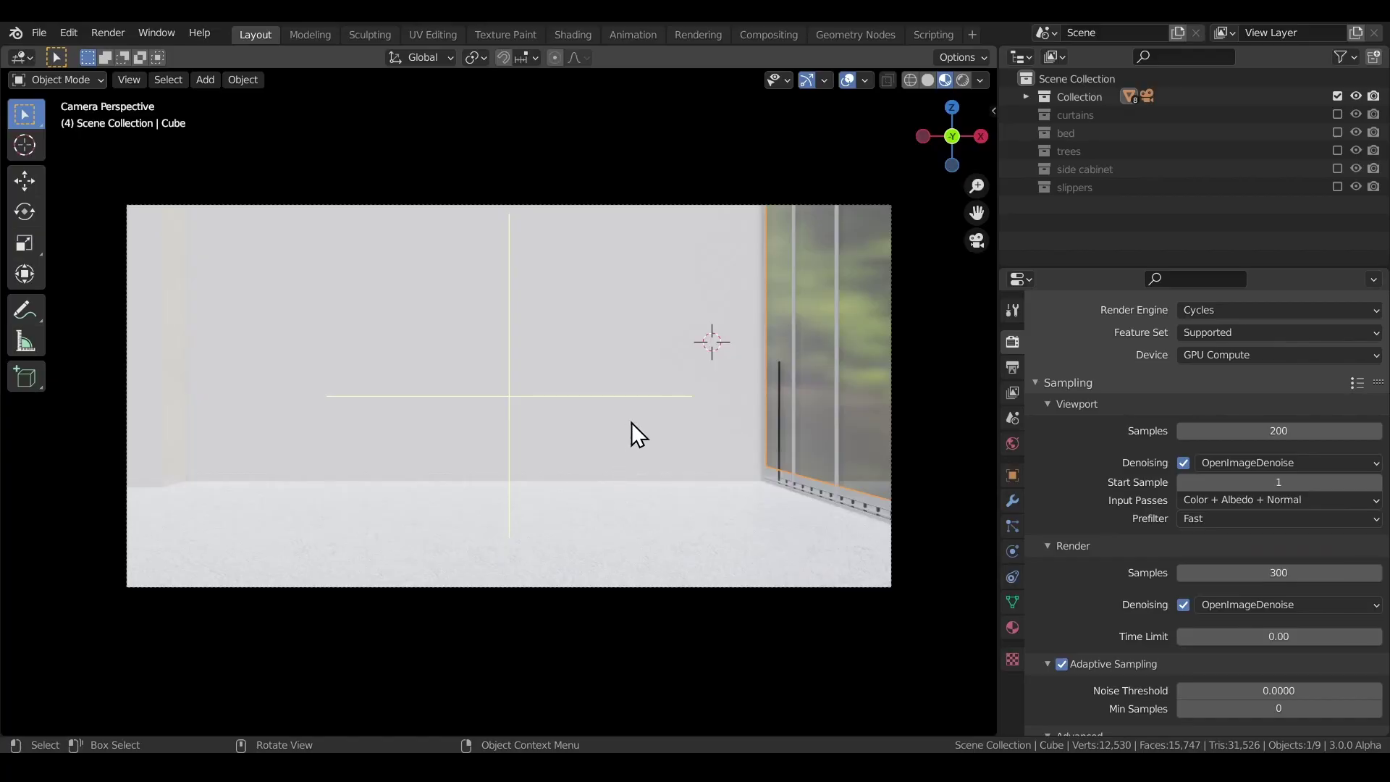
- Inspect the floor up close and open its floor.001 material in the Shading workspace with Material Preview shading
{"action": "middle_click_drag", "start_coordinate": [645, 409], "coordinate": [599, 413]}
{"action": "middle_click_drag", "start_coordinate": [463, 530], "coordinate": [636, 485]}
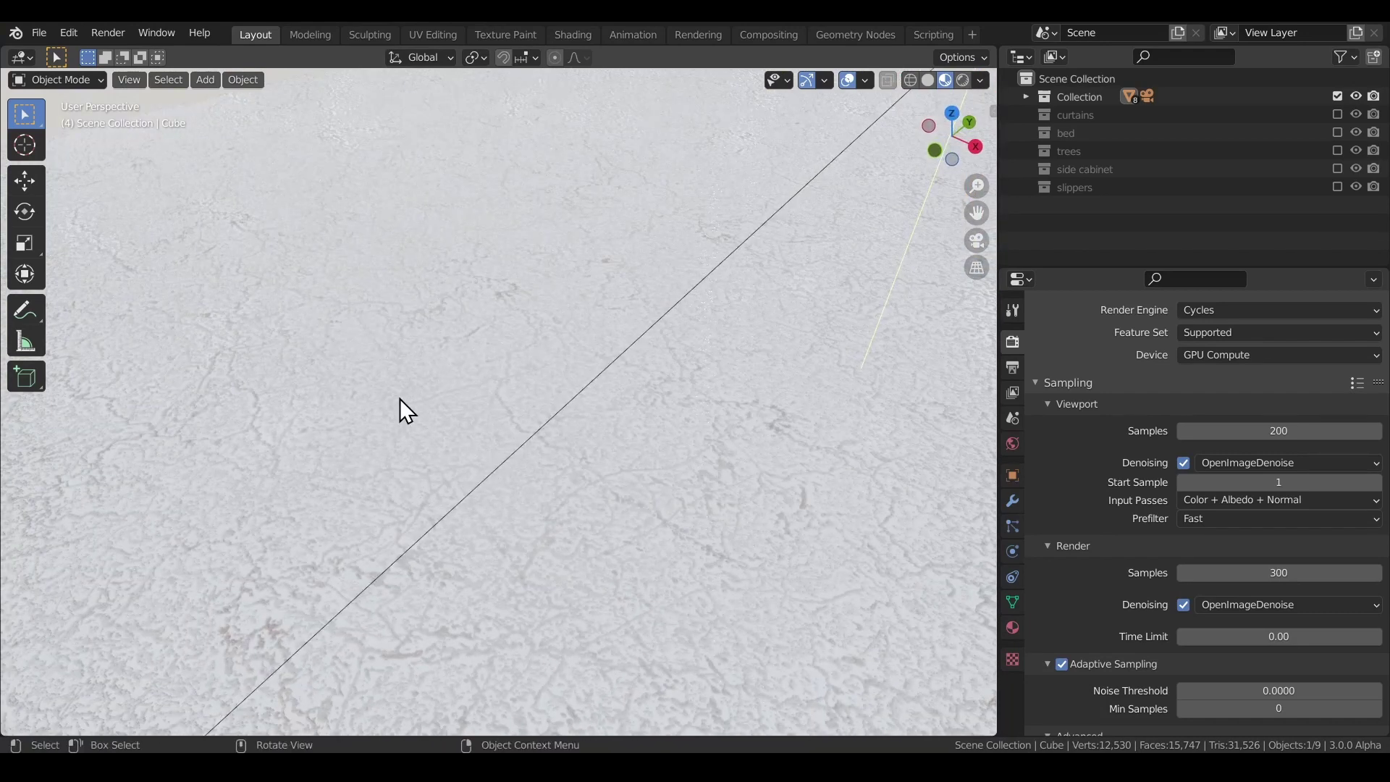
{"action": "left_click", "coordinate": [579, 38]}
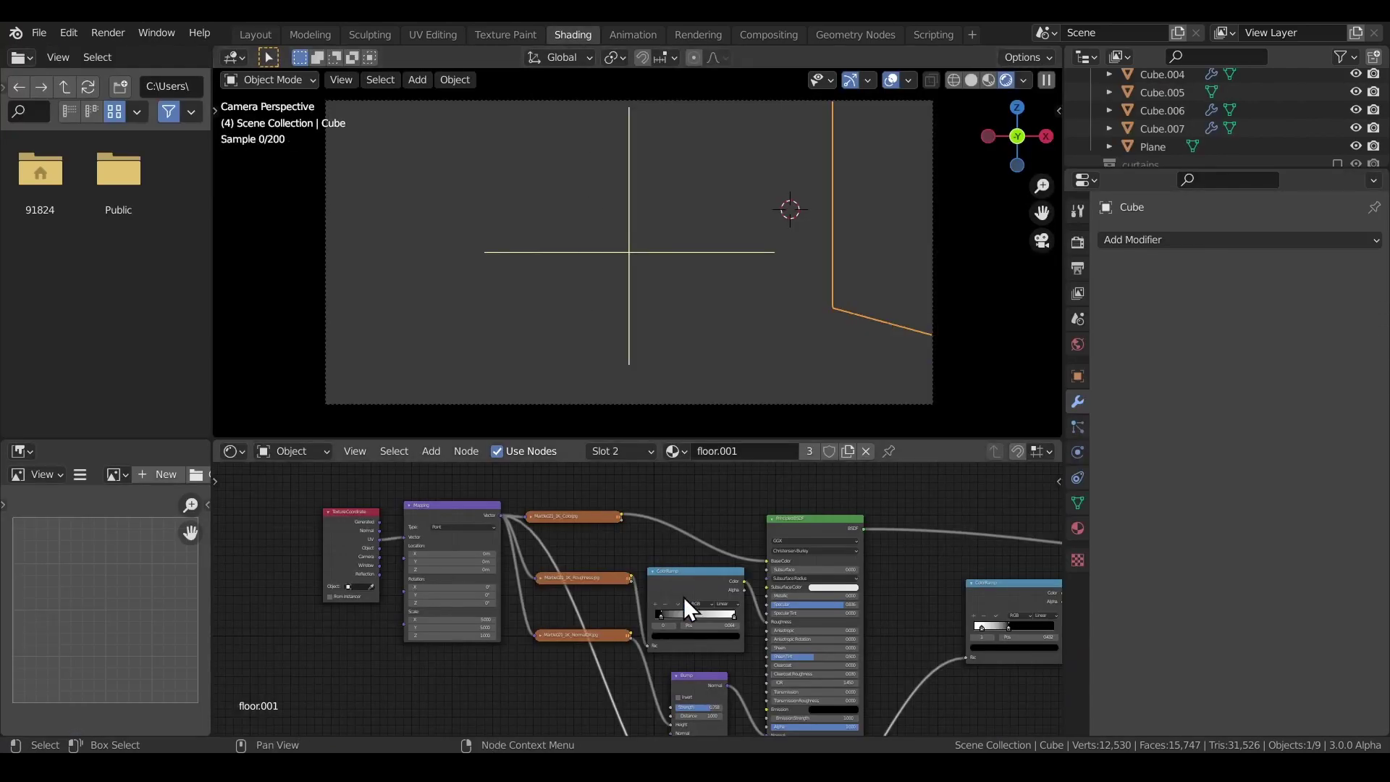
{"action": "scroll", "coordinate": [631, 594], "scroll_direction": "up", "scroll_amount": 5}
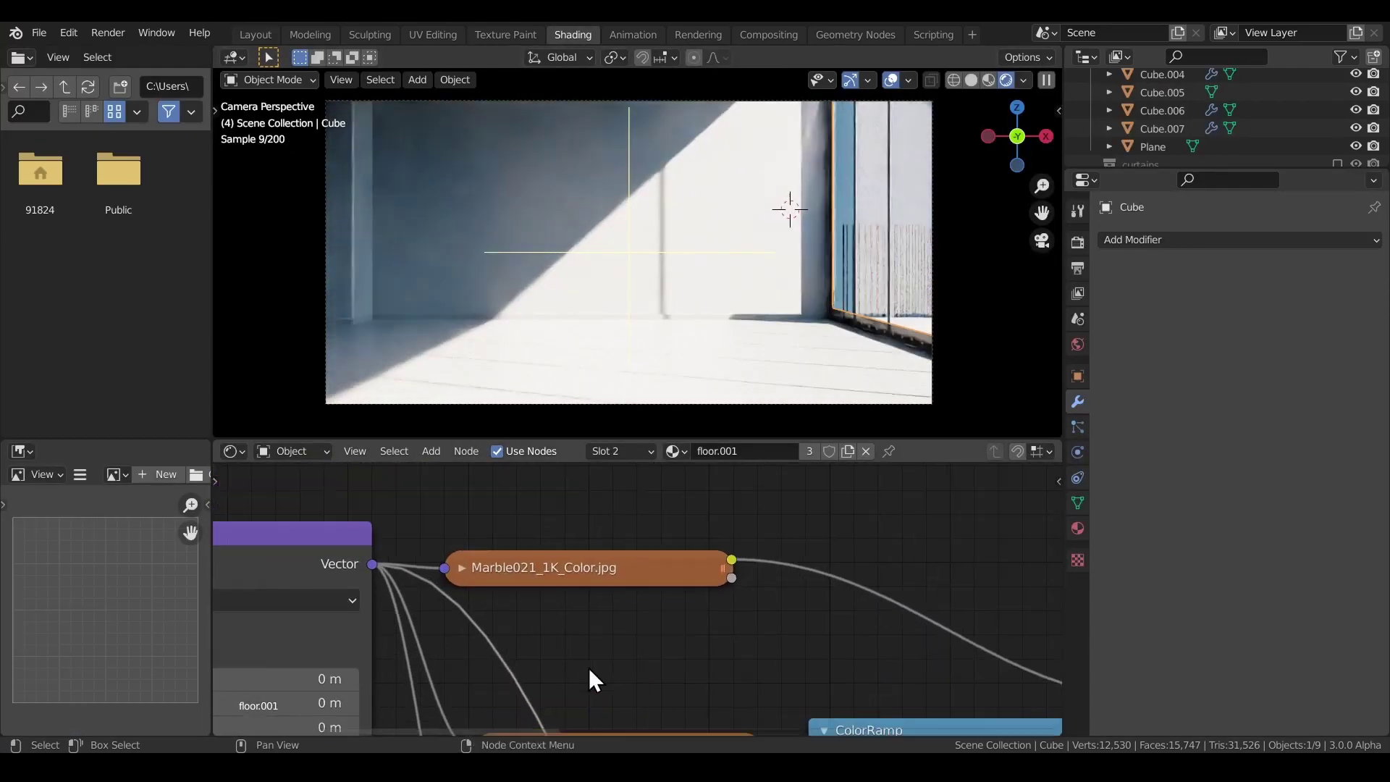
{"action": "key", "text": "z"}
{"action": "left_click", "coordinate": [599, 145]}
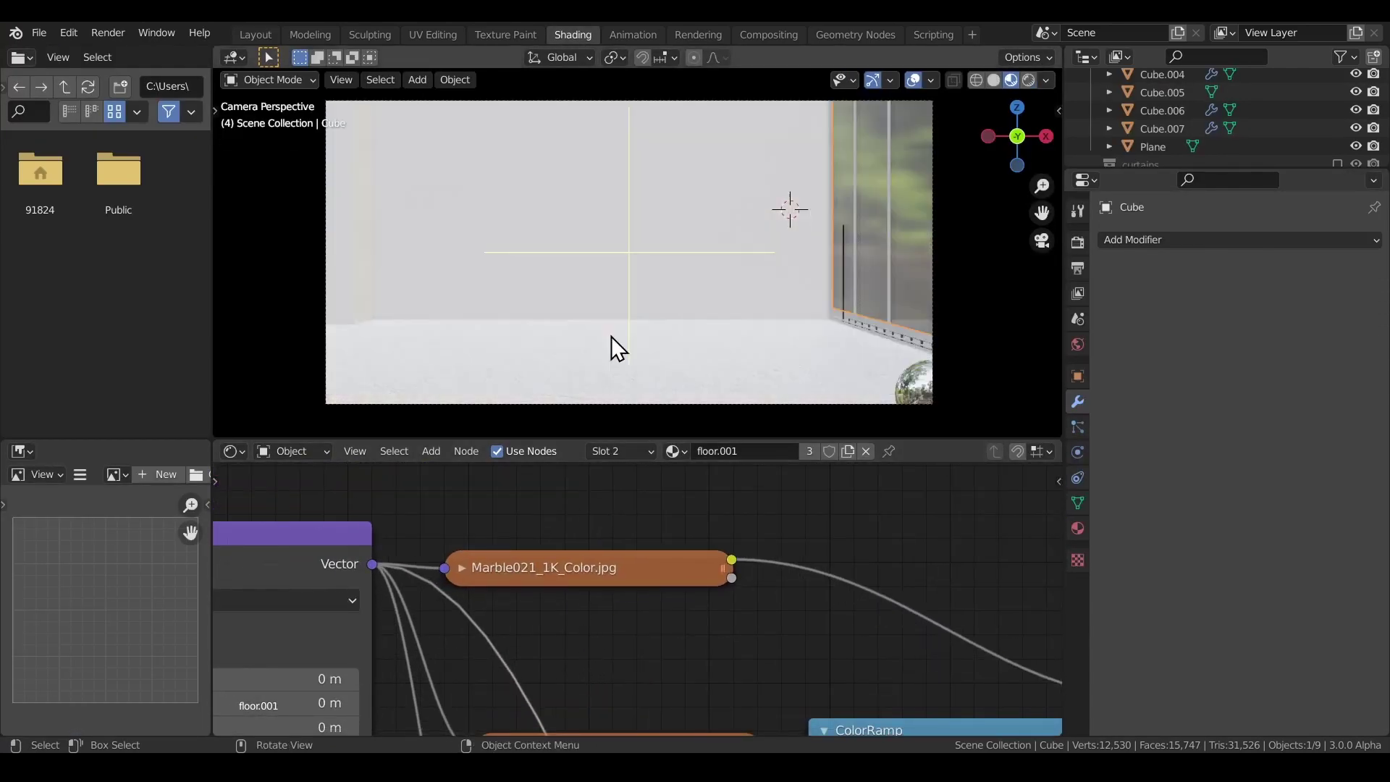
{"action": "scroll", "coordinate": [627, 295], "scroll_direction": "up", "scroll_amount": 4}
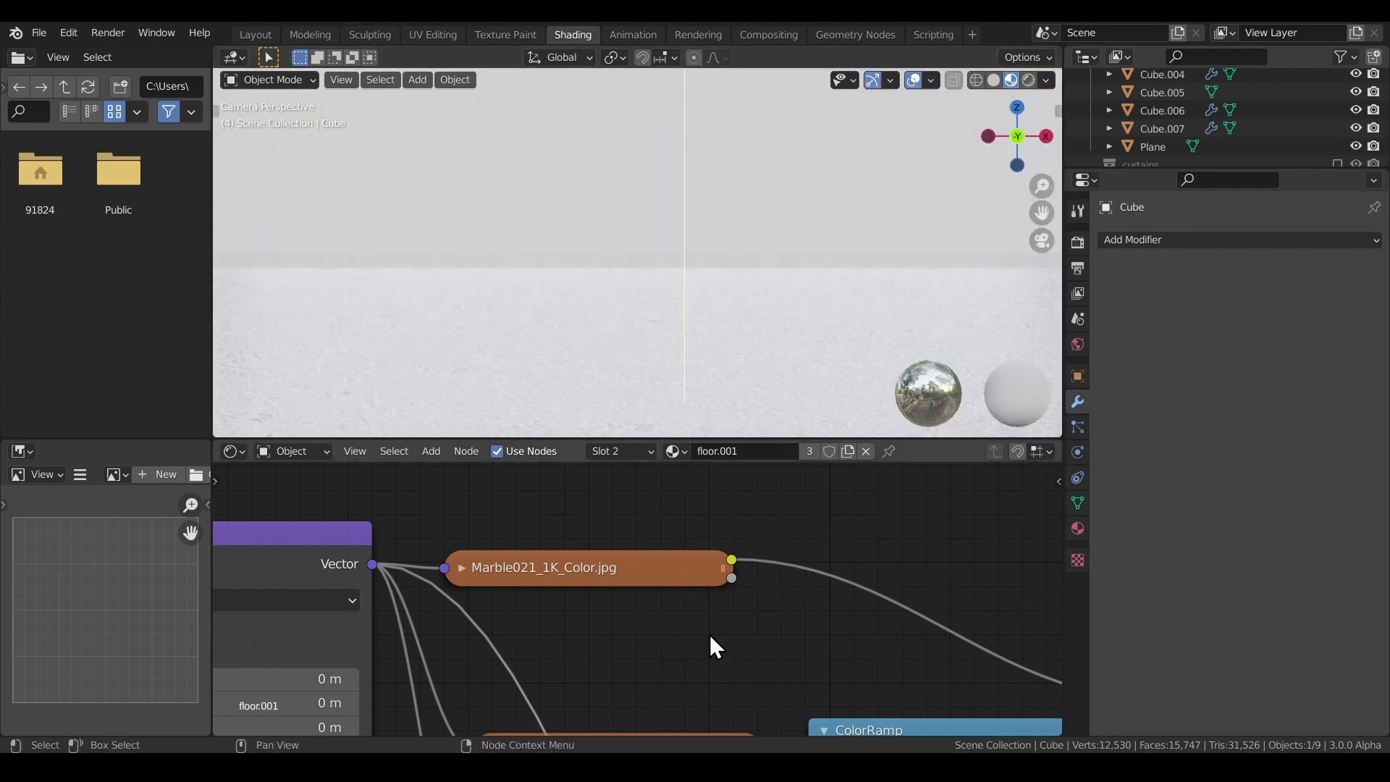
- Review the floor.001 node tree, including the marble texture nodes and the ColorRamp feeding the Displacement node
{"action": "scroll", "coordinate": [712, 651], "scroll_direction": "down", "scroll_amount": 5}
{"action": "scroll", "coordinate": [715, 667], "scroll_direction": "down", "scroll_amount": 4}
{"action": "middle_click_drag", "start_coordinate": [695, 689], "coordinate": [642, 572]}
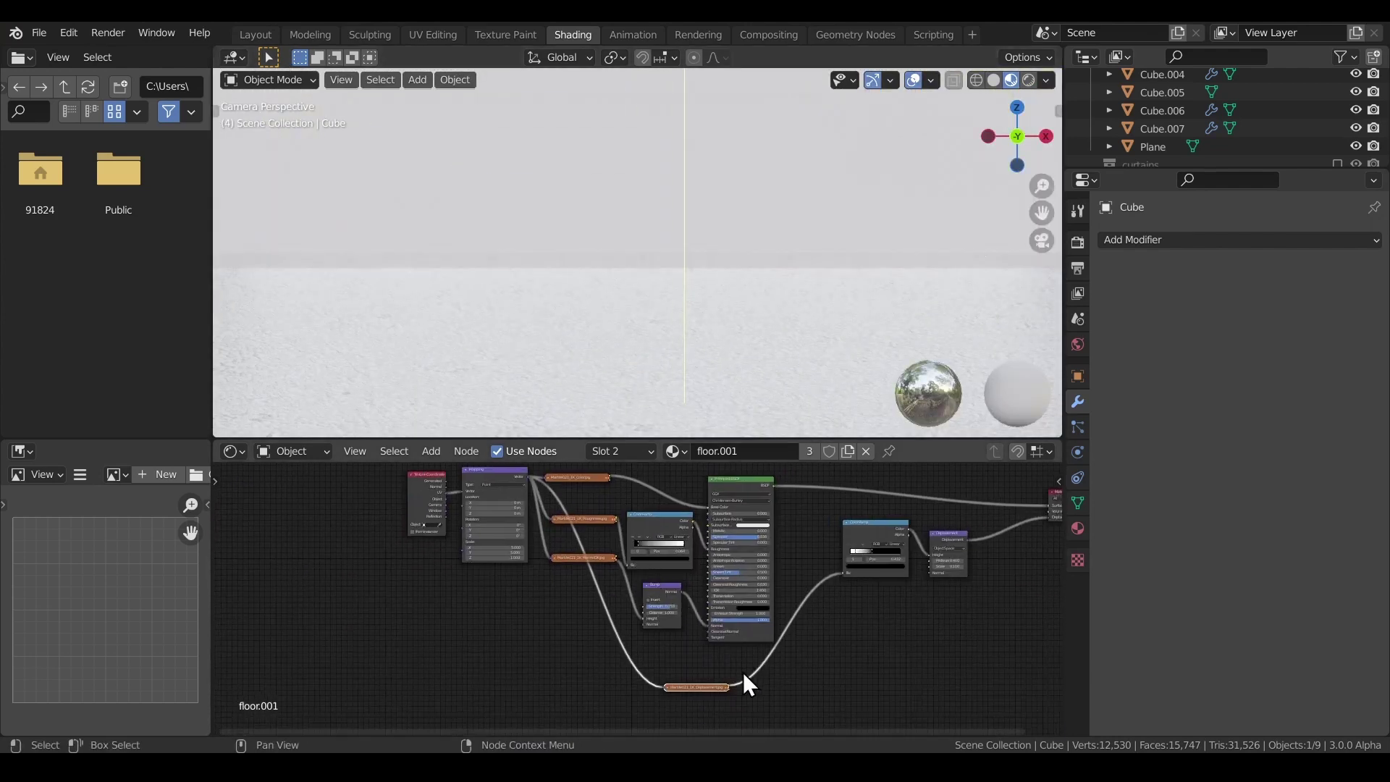
{"action": "middle_click_drag", "start_coordinate": [743, 672], "coordinate": [695, 632]}
{"action": "scroll", "coordinate": [695, 636], "scroll_direction": "up", "scroll_amount": 3}
{"action": "middle_click_drag", "start_coordinate": [577, 359], "coordinate": [635, 212], "text": "shift"}
{"action": "middle_click_drag", "start_coordinate": [856, 605], "coordinate": [604, 588]}
{"action": "scroll", "coordinate": [597, 593], "scroll_direction": "up", "scroll_amount": 3}
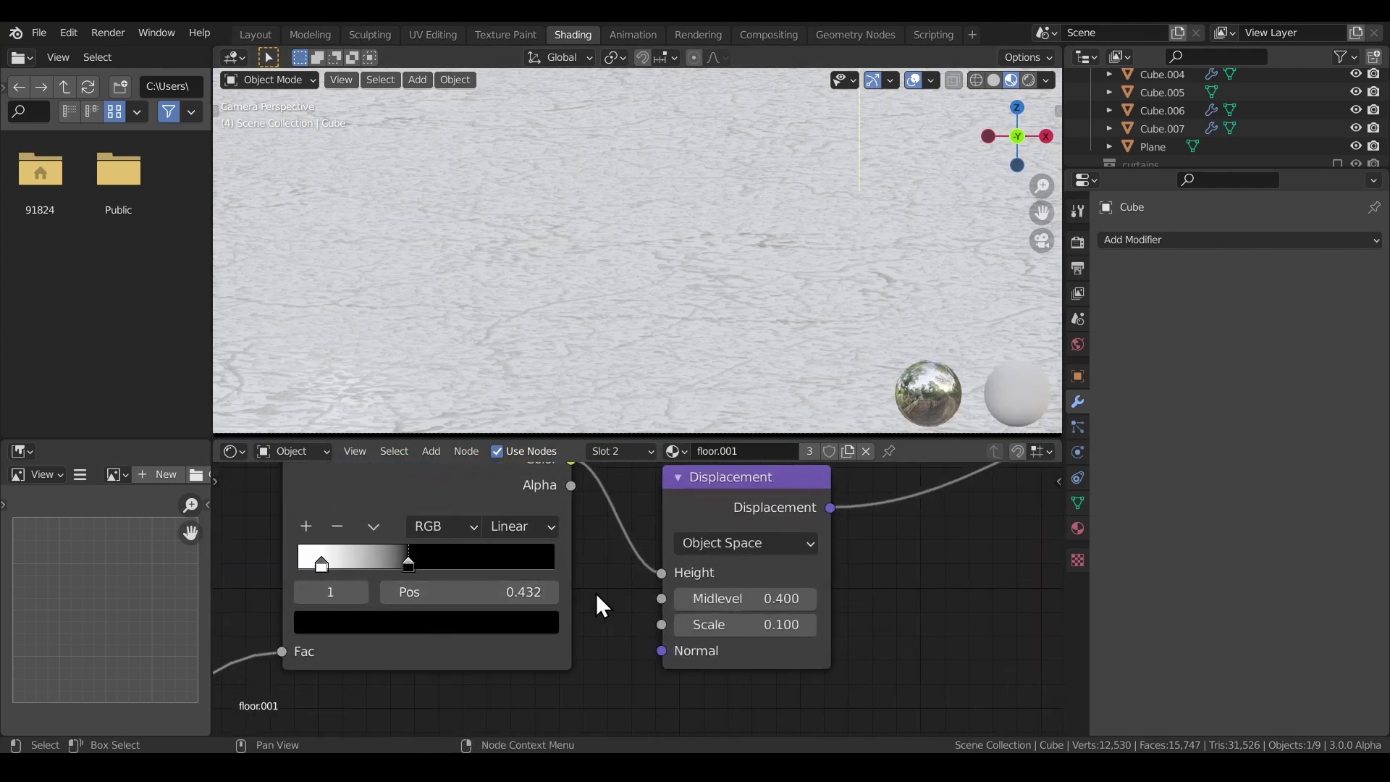
{"action": "scroll", "coordinate": [616, 603], "scroll_direction": "up", "scroll_amount": 2}
{"action": "middle_click_drag", "start_coordinate": [192, 580], "coordinate": [562, 580]}
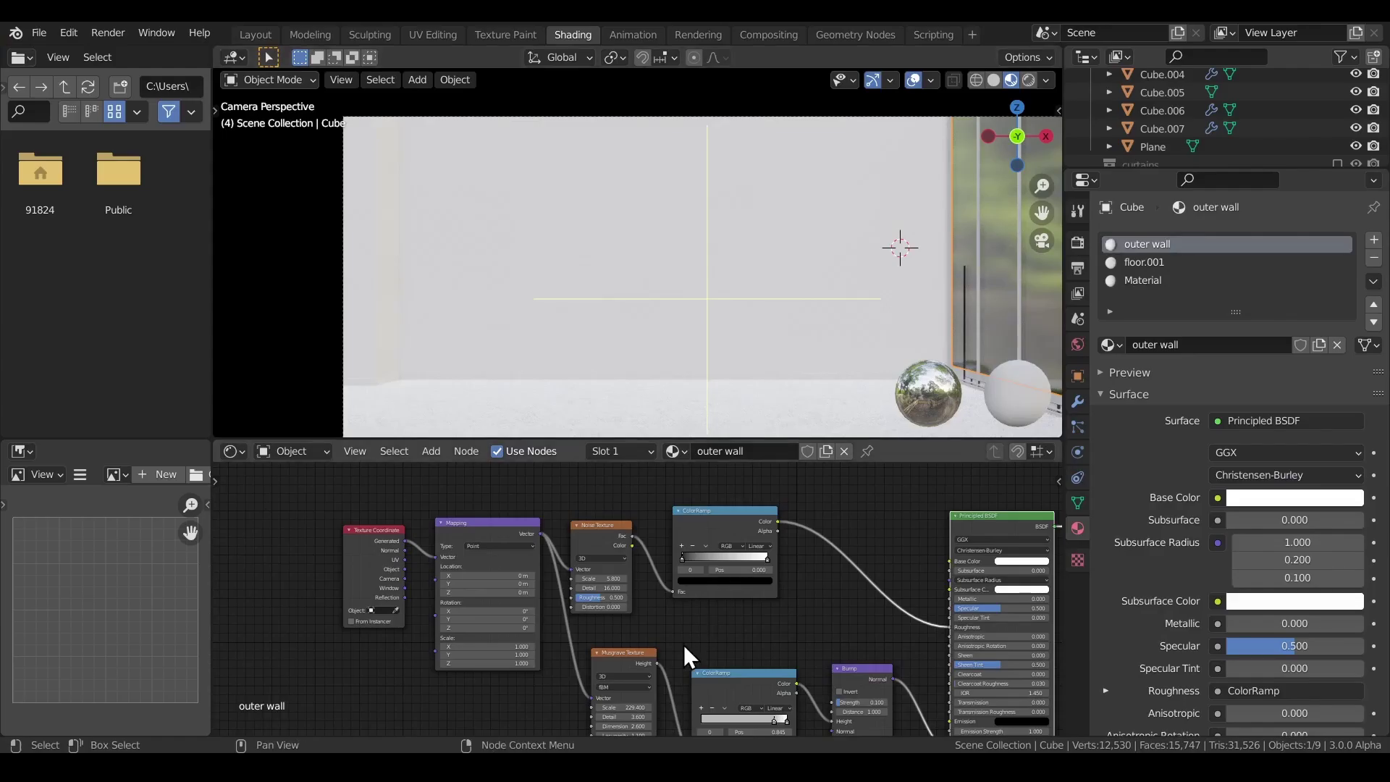
- Review the outer wall material's noise, Musgrave, ColorRamp and Bump nodes against the wall in the viewport
{"action": "middle_click_drag", "start_coordinate": [684, 644], "coordinate": [623, 616]}
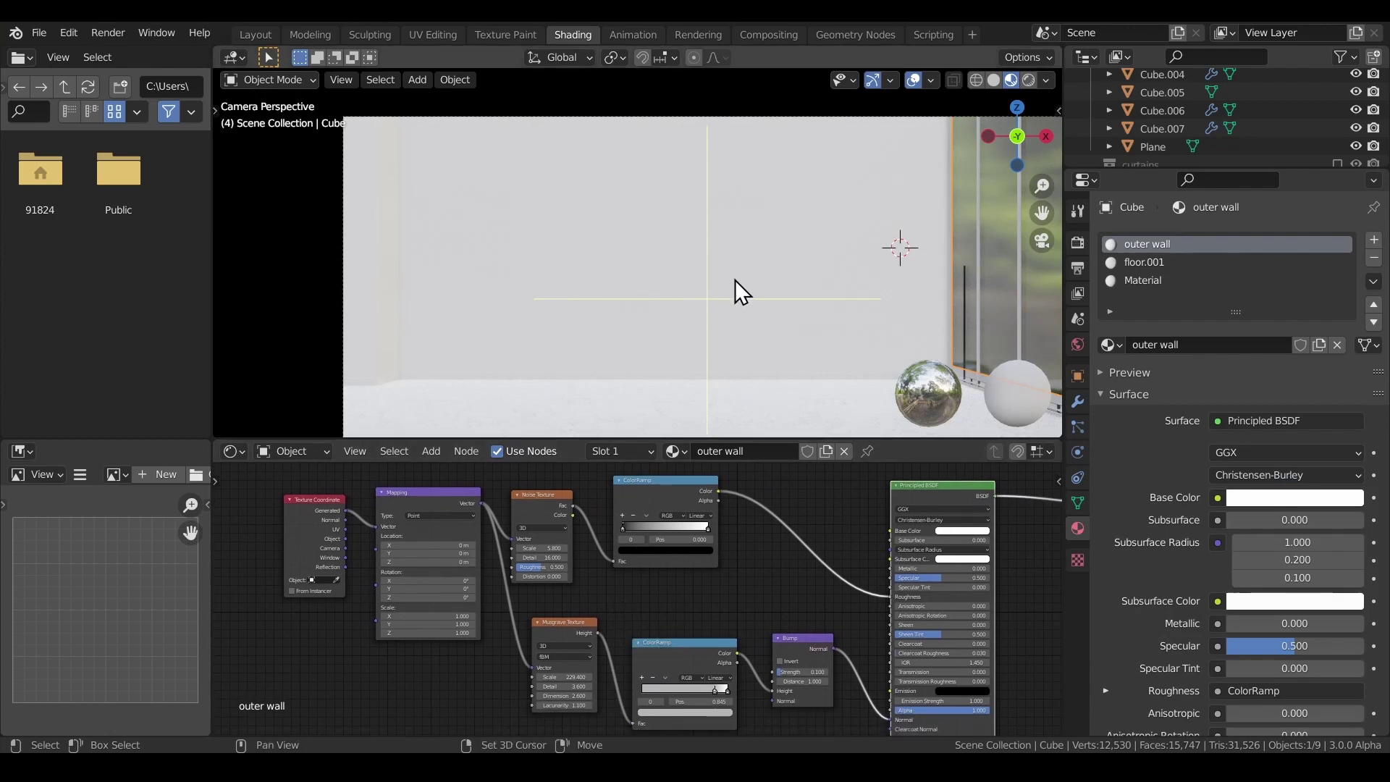
{"action": "middle_click_drag", "start_coordinate": [736, 280], "coordinate": [663, 293], "text": "shift"}
{"action": "scroll", "coordinate": [673, 302], "scroll_direction": "down", "scroll_amount": 3}
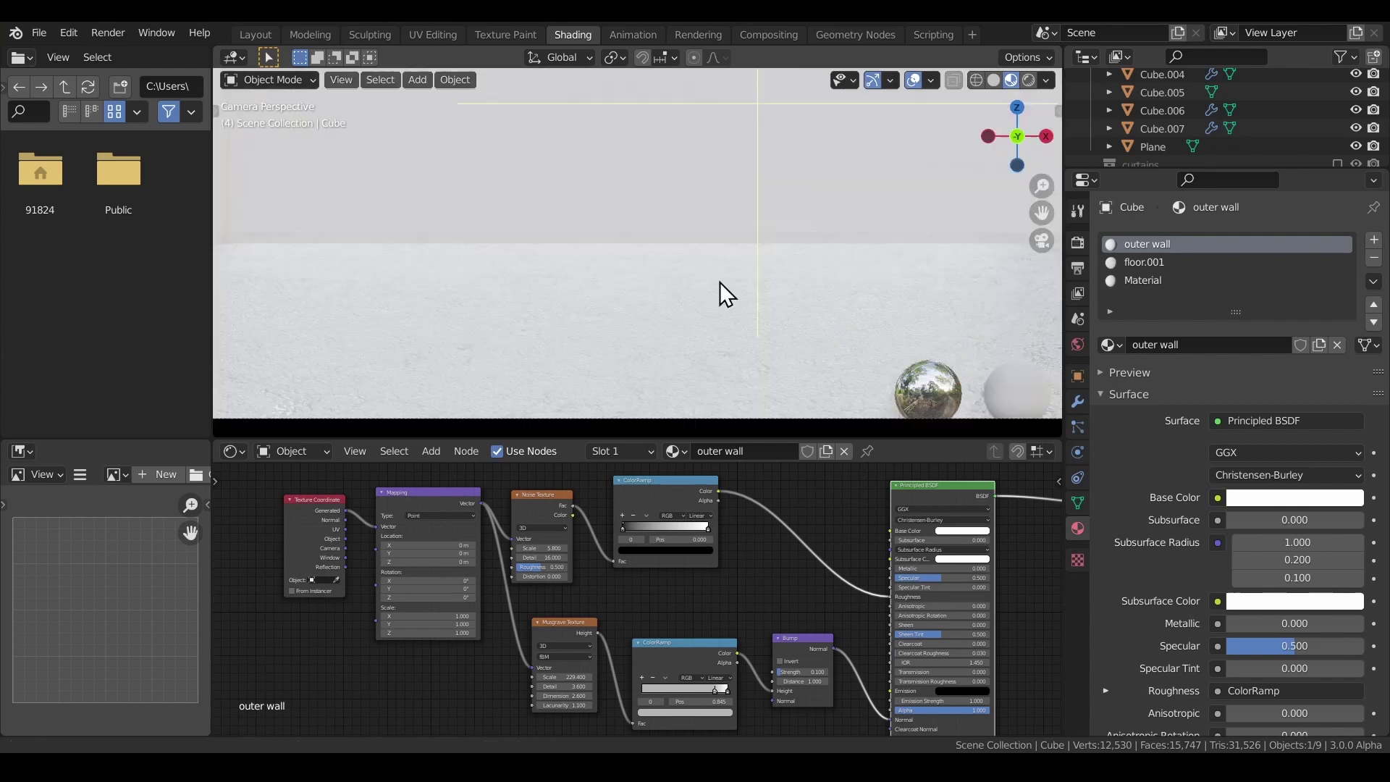
- View the building from outside in Rendered shading and review the World shader's environment texture and Background strength
{"action": "key", "text": "z"}
{"action": "left_click", "coordinate": [737, 179]}
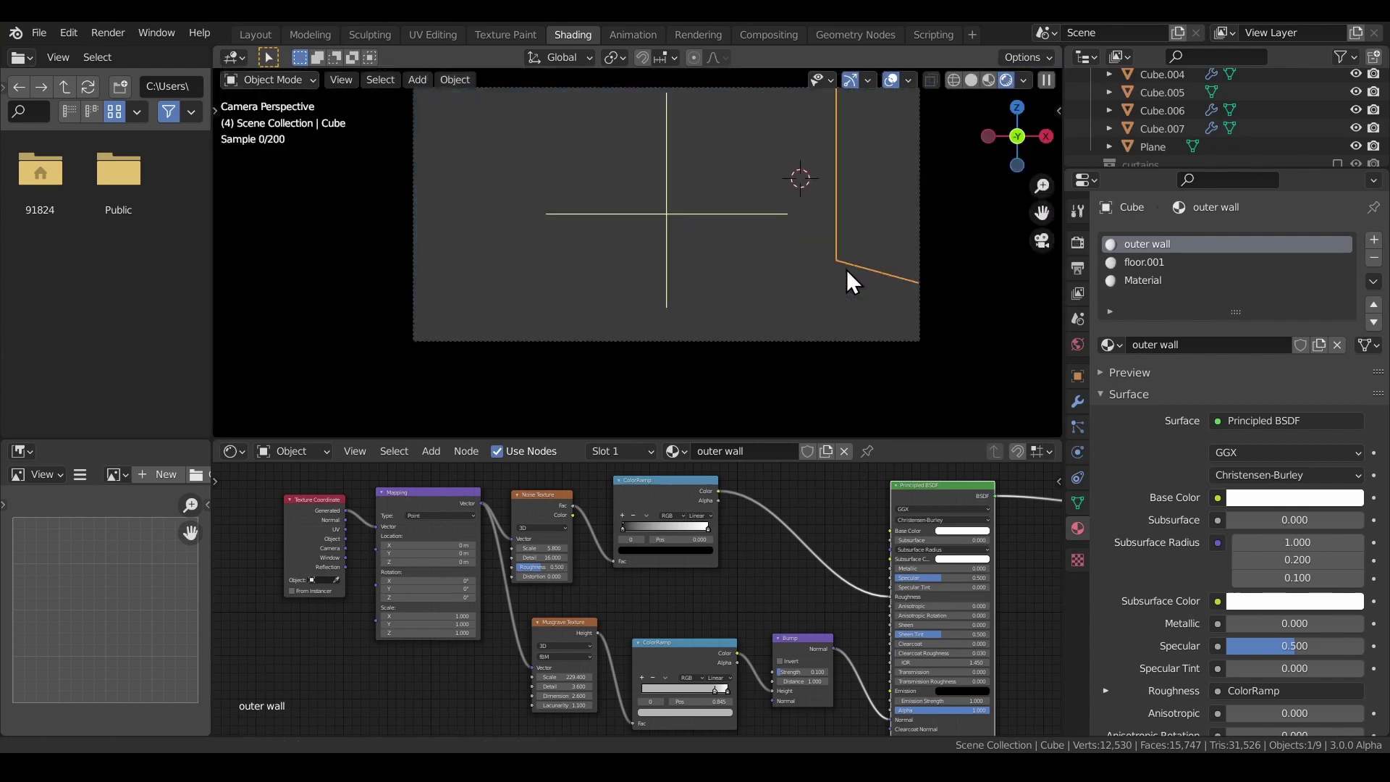
{"action": "middle_click_drag", "start_coordinate": [867, 265], "coordinate": [535, 384]}
{"action": "left_click", "coordinate": [297, 451]}
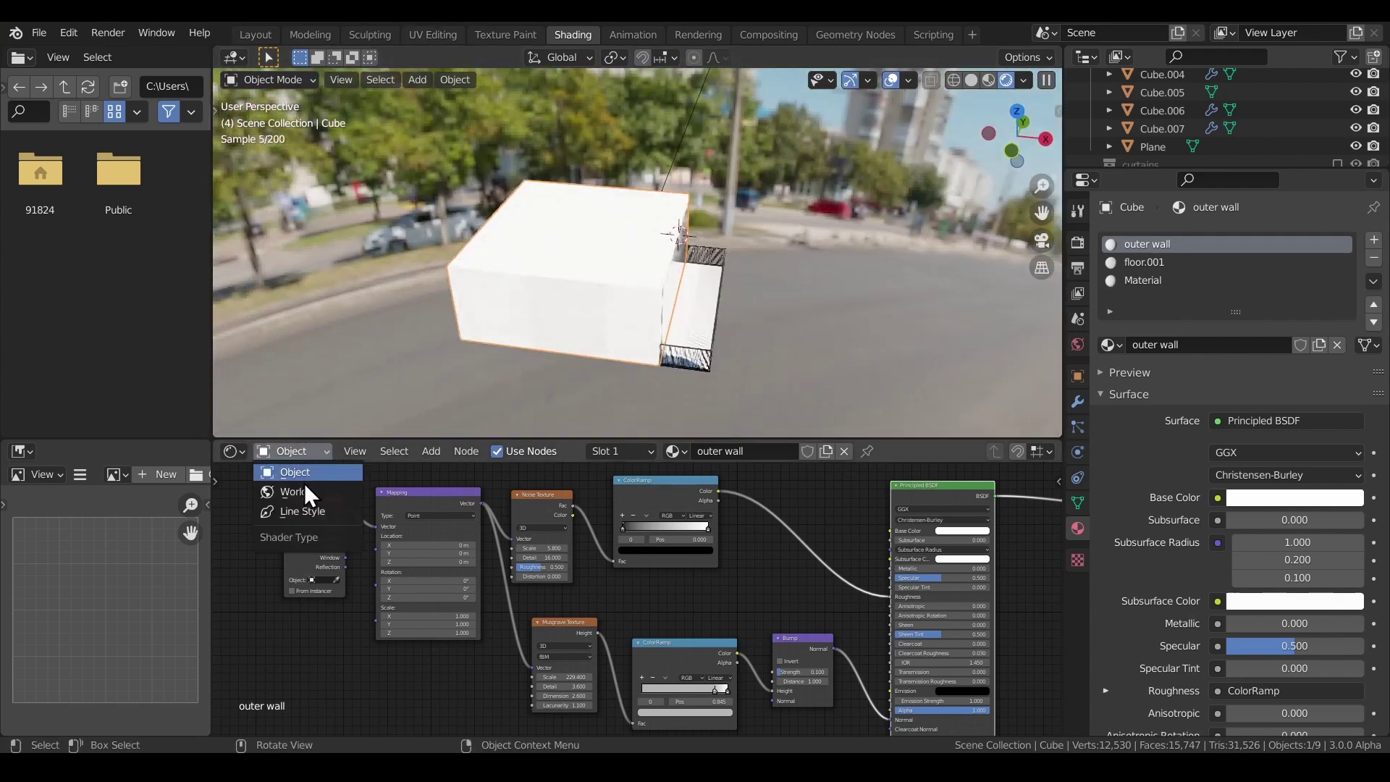
{"action": "left_click", "coordinate": [300, 491]}
{"action": "middle_click_drag", "start_coordinate": [765, 619], "coordinate": [672, 621]}
{"action": "scroll", "coordinate": [627, 649], "scroll_direction": "up", "scroll_amount": 3}
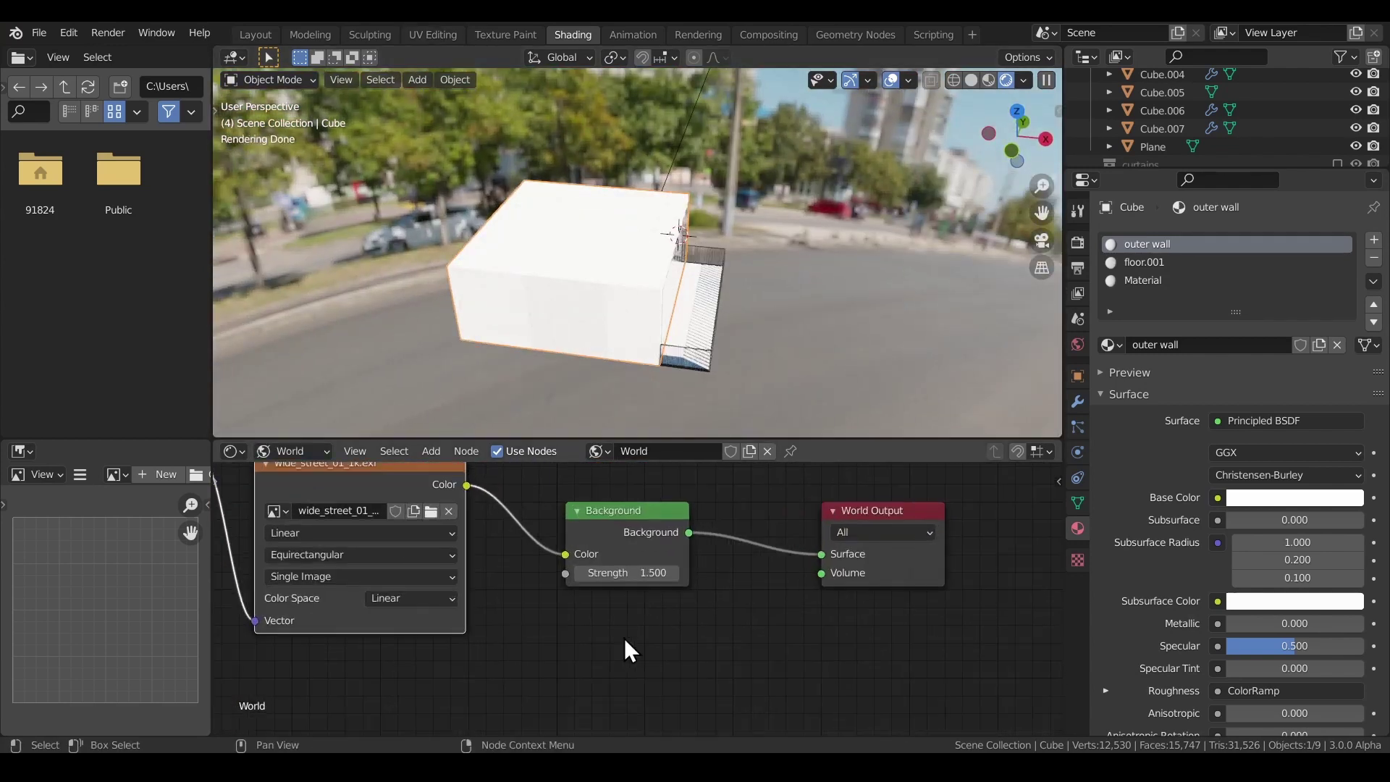
{"action": "scroll", "coordinate": [681, 637], "scroll_direction": "up", "scroll_amount": 3}
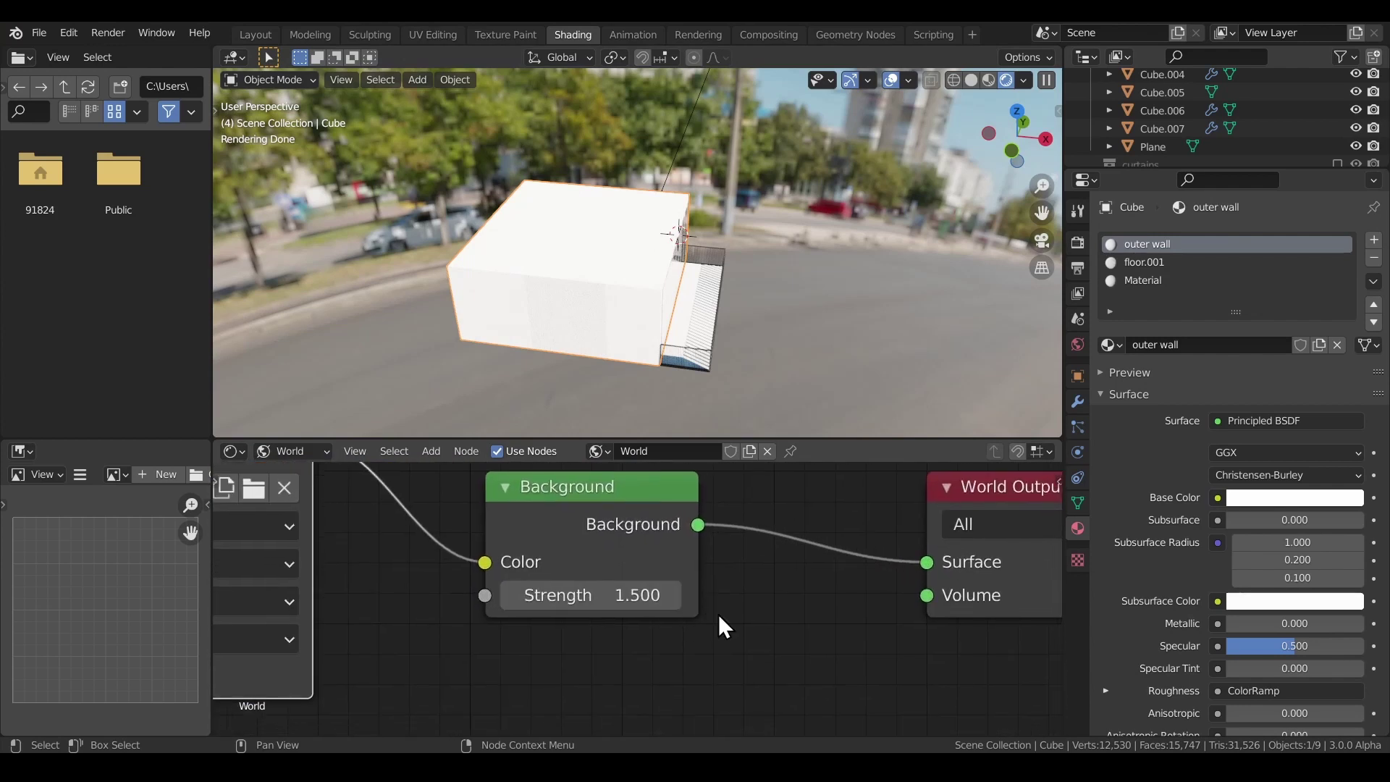
{"action": "scroll", "coordinate": [751, 653], "scroll_direction": "up", "scroll_amount": 1}
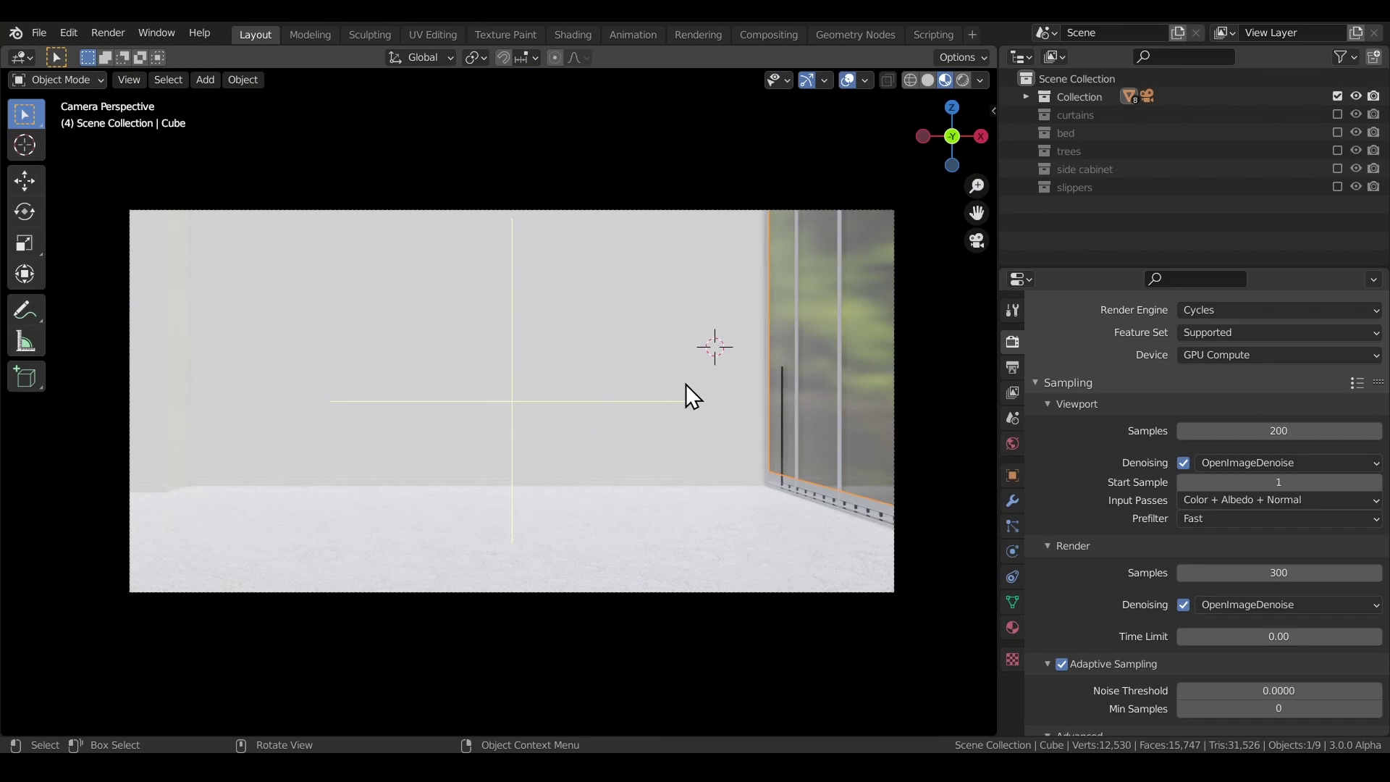
- Enable the bed collection, view the bed up close and return to the camera view
{"action": "left_click", "coordinate": [1337, 133]}
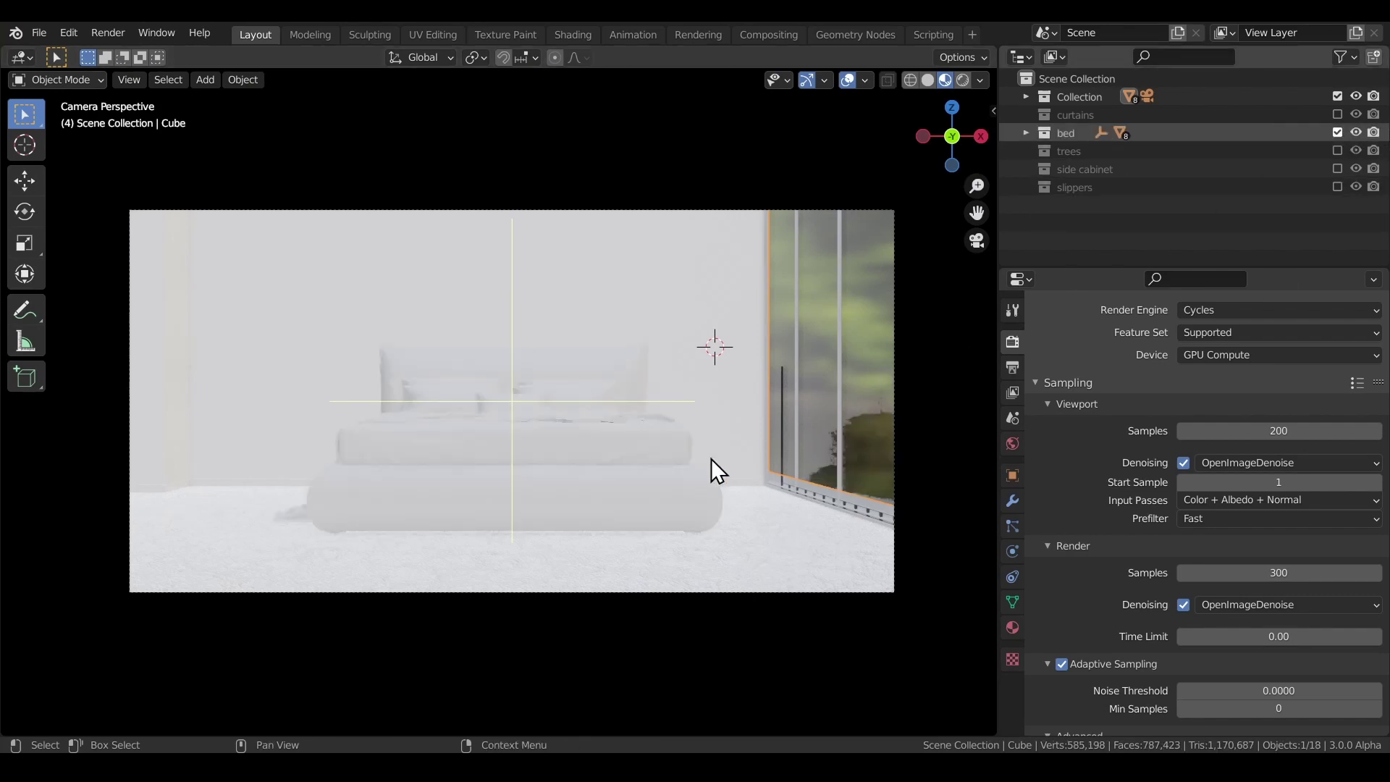
{"action": "middle_click_drag", "start_coordinate": [596, 441], "coordinate": [648, 545]}
{"action": "scroll", "coordinate": [645, 533], "scroll_direction": "up", "scroll_amount": 3}
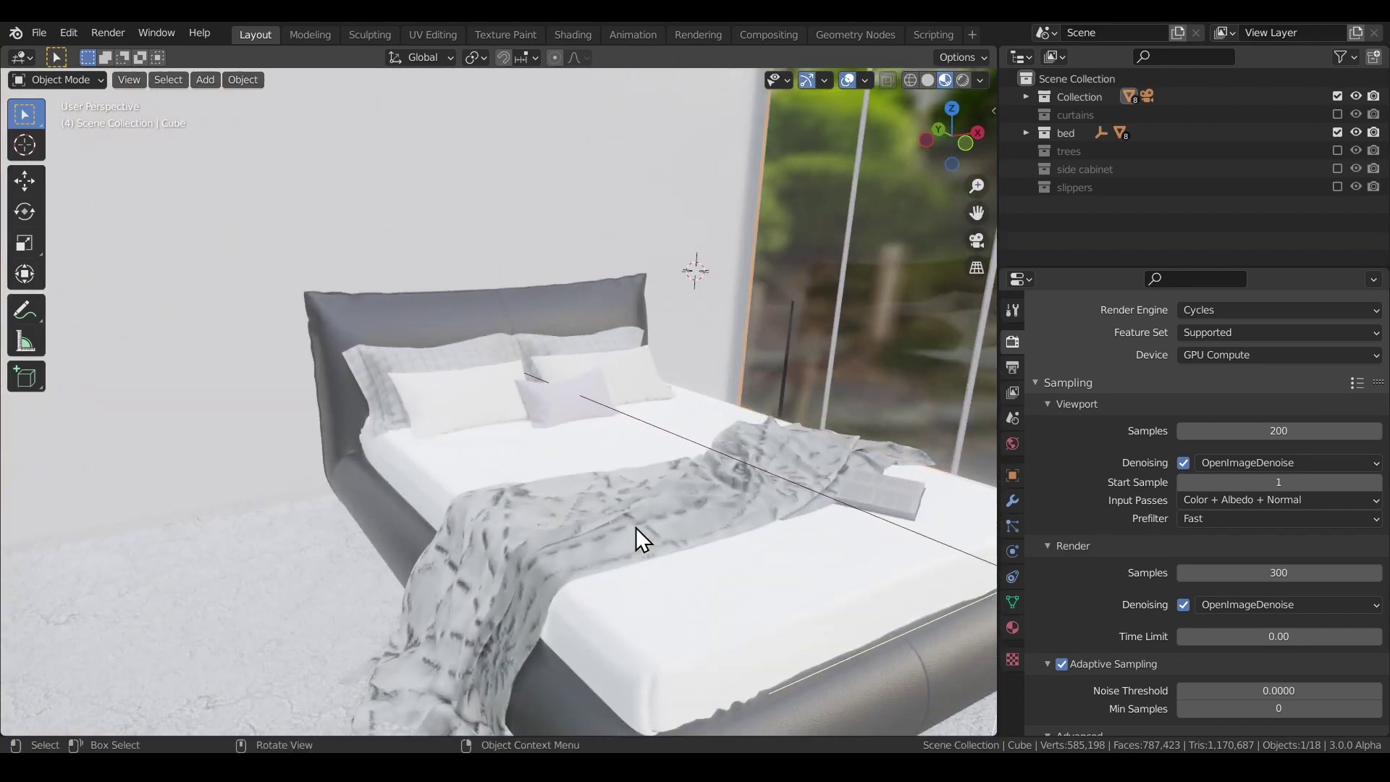
{"action": "key", "text": "KP_0"}
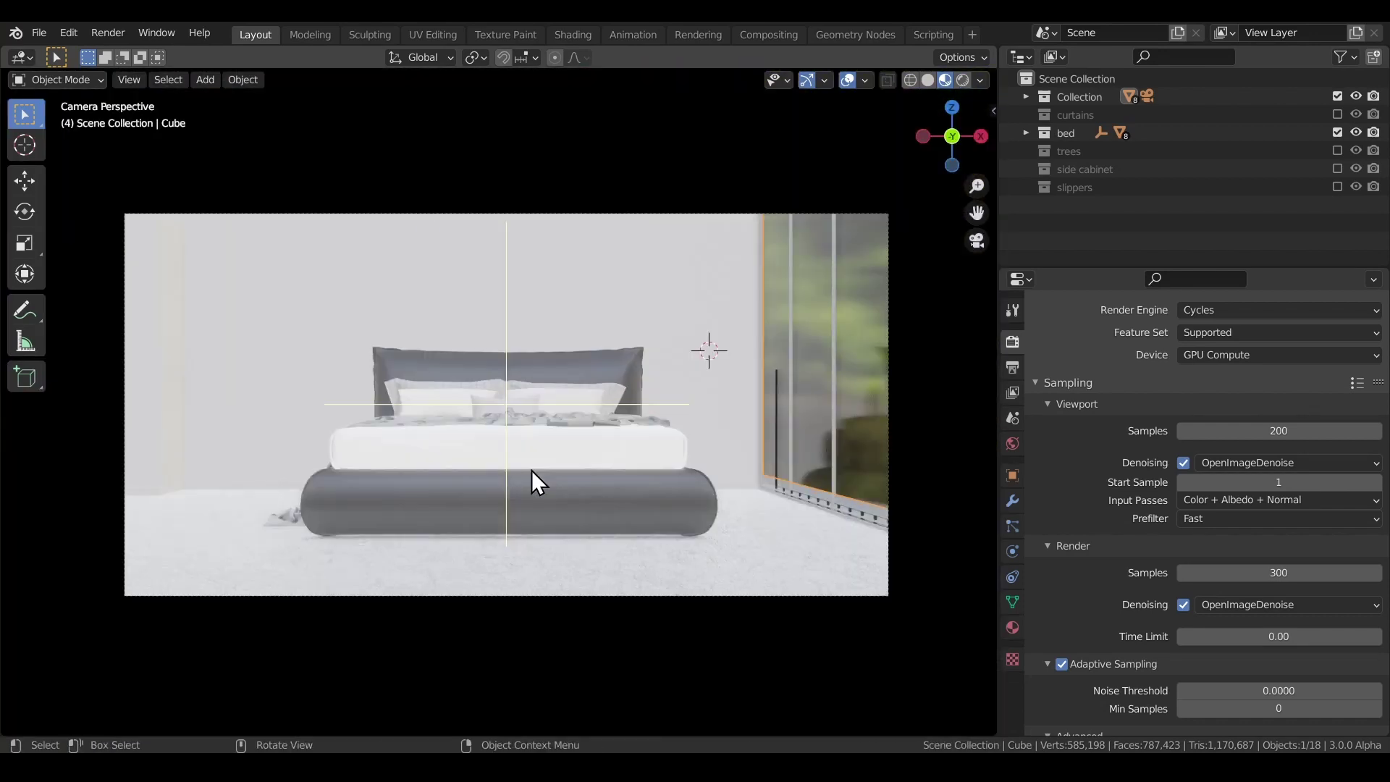
- Inspect the bed's frame, pillows, blanket and book from several angles, finishing in the camera view
{"action": "middle_click_drag", "start_coordinate": [401, 406], "coordinate": [471, 464]}
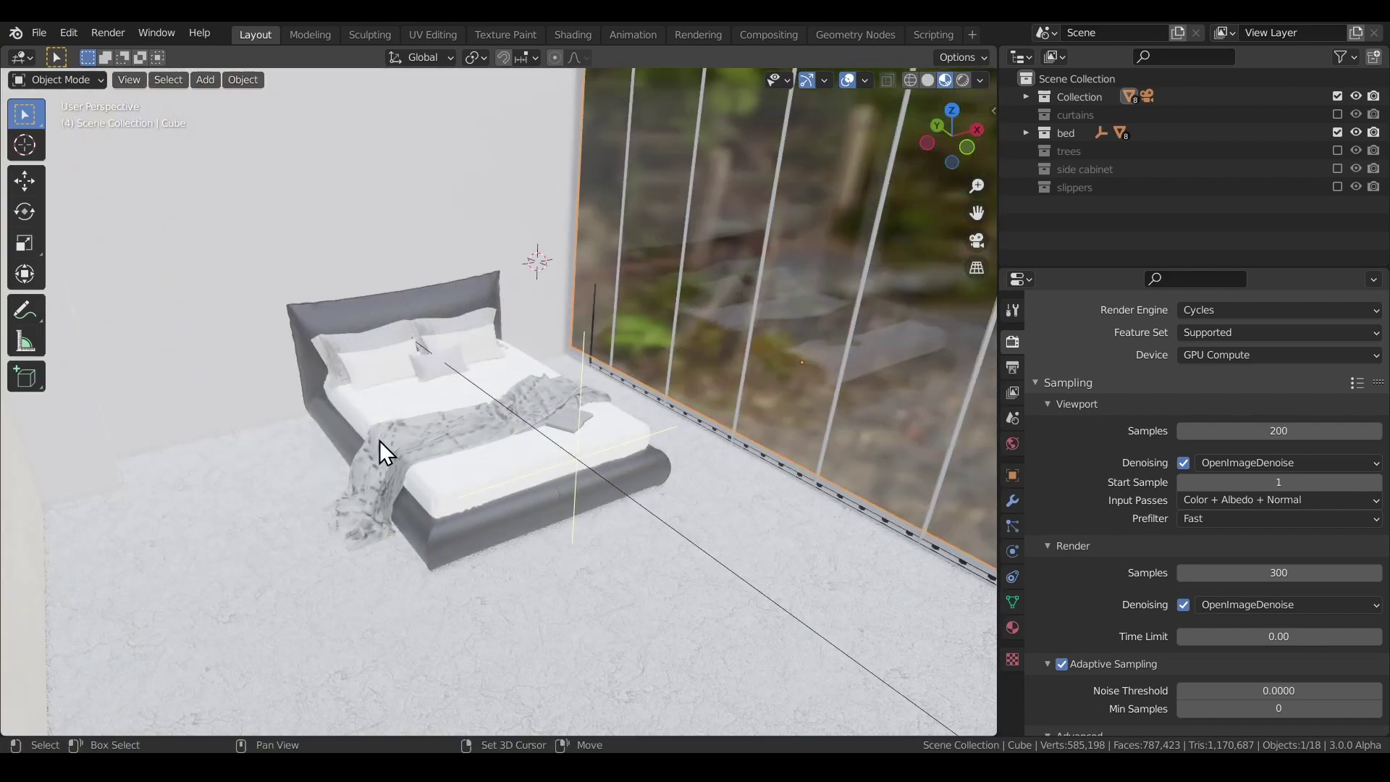
{"action": "scroll", "coordinate": [455, 489], "scroll_direction": "up", "scroll_amount": 4}
{"action": "middle_click_drag", "start_coordinate": [471, 543], "coordinate": [431, 423], "text": "shift"}
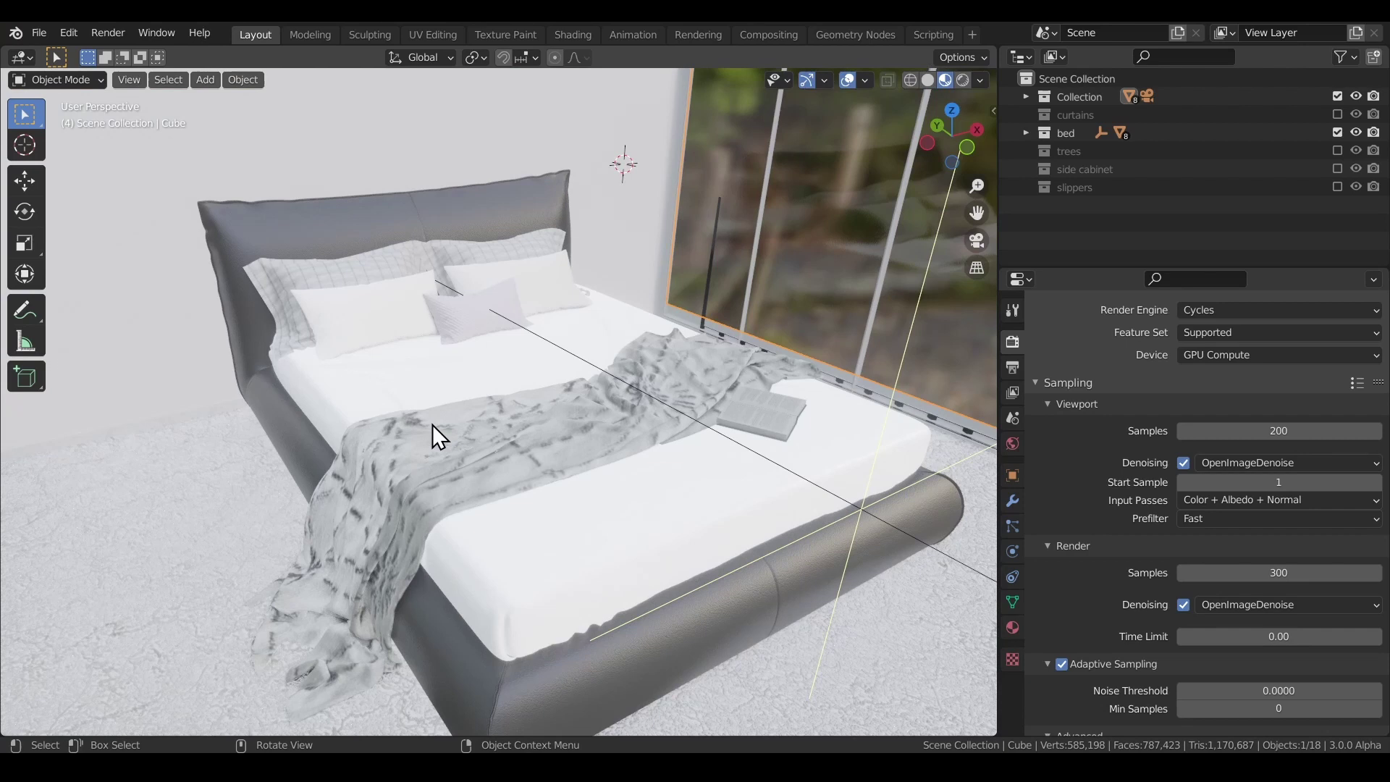
{"action": "middle_click_drag", "start_coordinate": [524, 532], "coordinate": [399, 462], "text": "shift"}
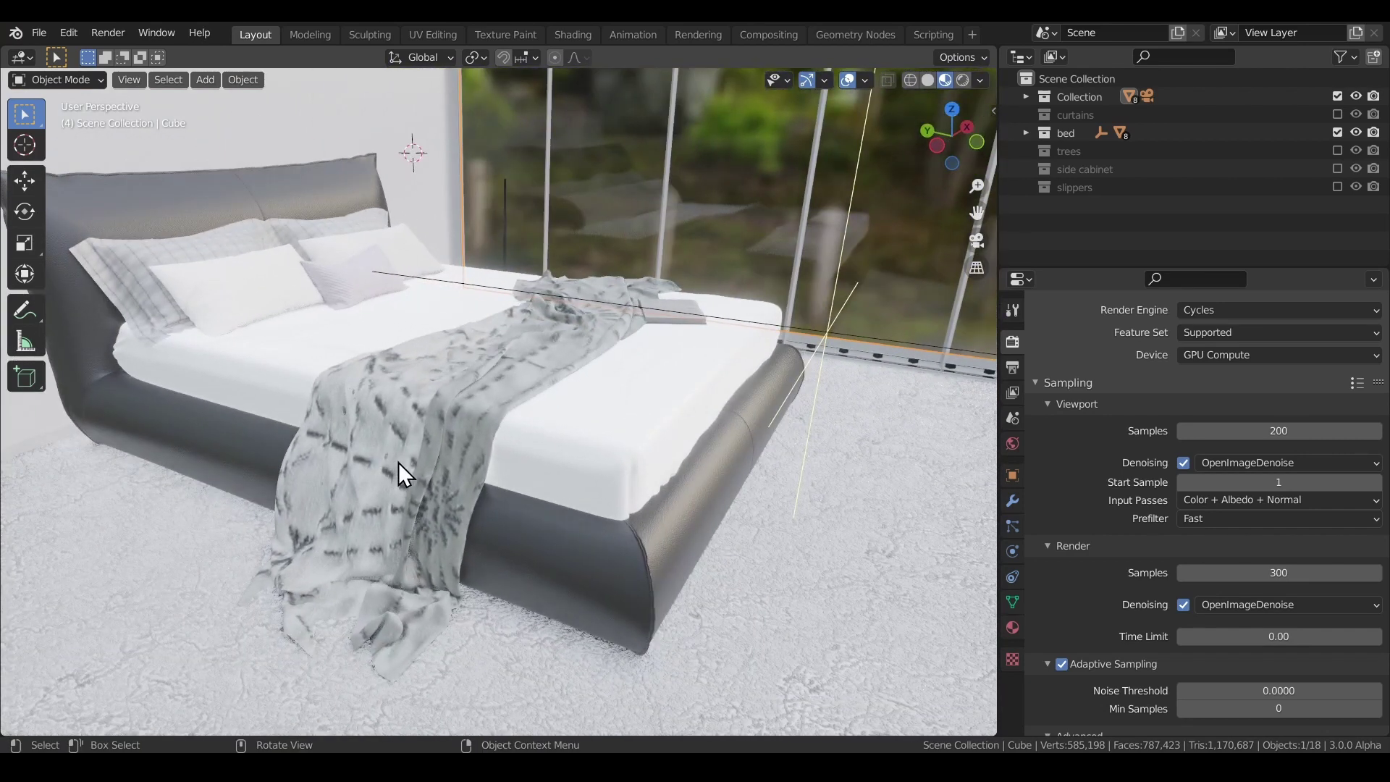
{"action": "middle_click_drag", "start_coordinate": [724, 415], "coordinate": [677, 401]}
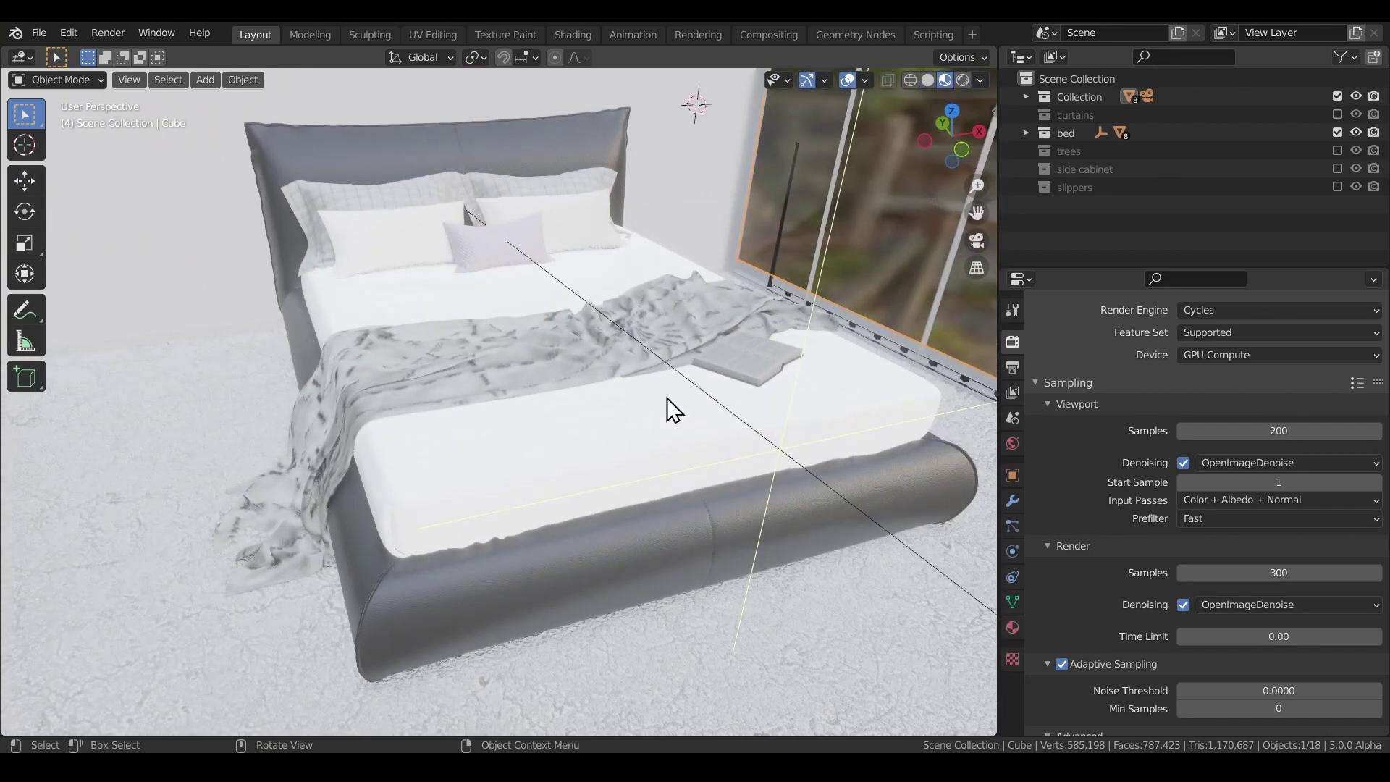
{"action": "key", "text": "KP_0"}
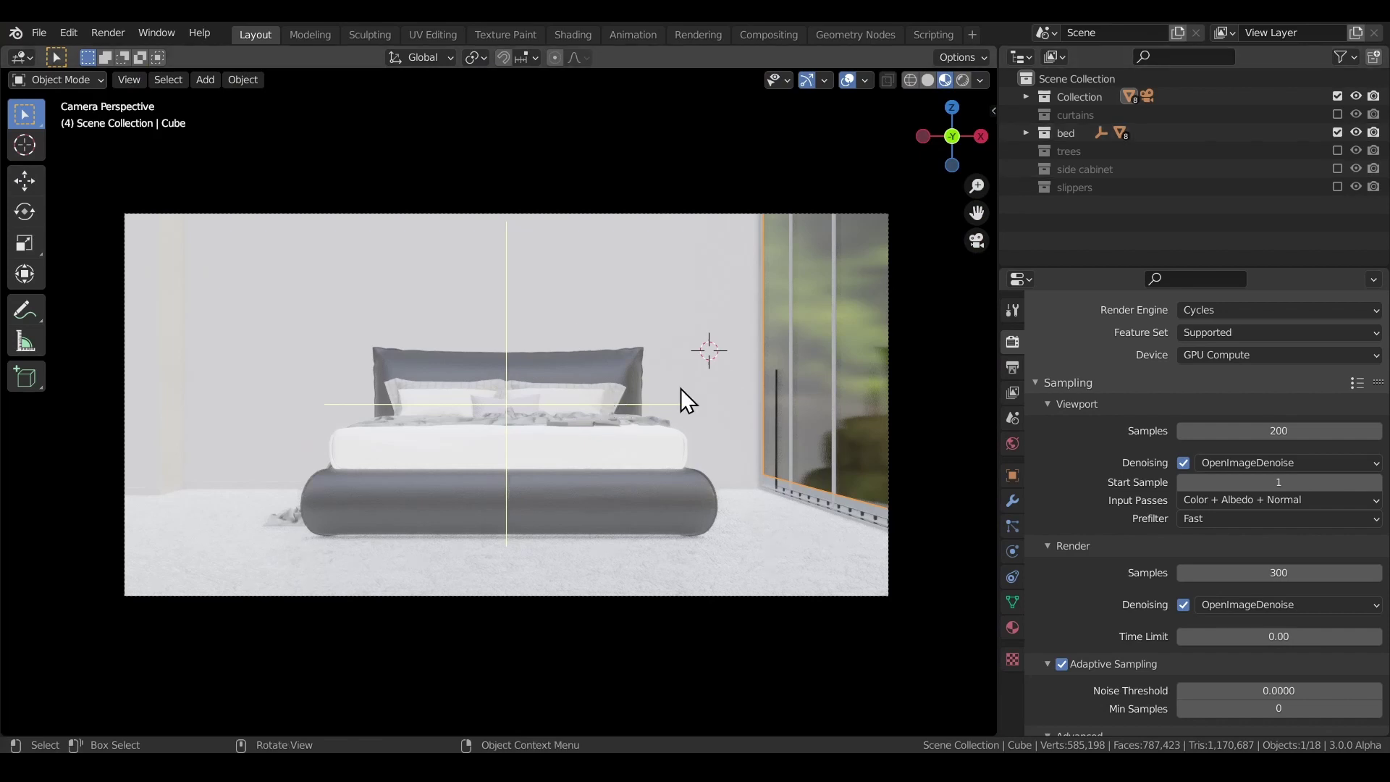
- Switch to Rendered shading, enable the curtains collection and inspect the curtains at the window
{"action": "key", "text": "z"}
{"action": "left_click", "coordinate": [547, 328]}
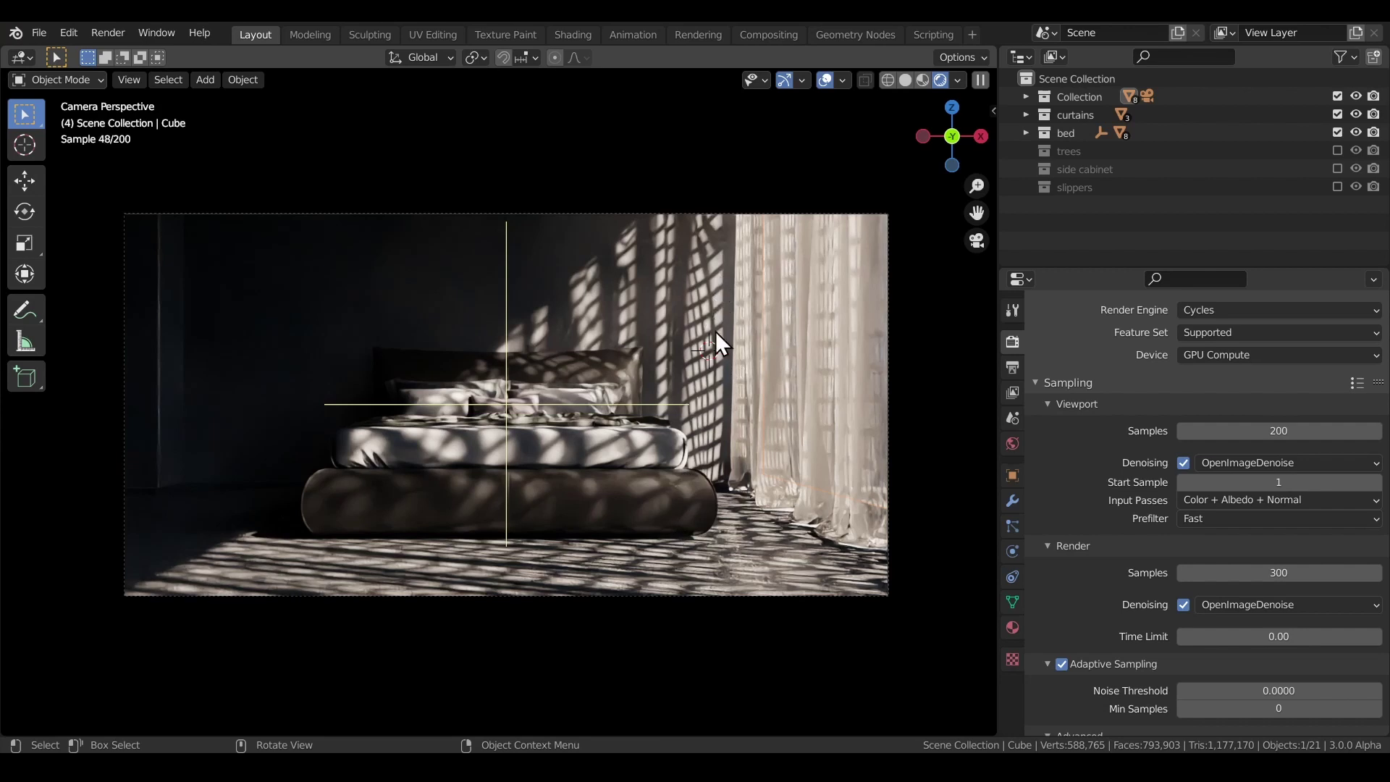
{"action": "middle_click_drag", "start_coordinate": [782, 346], "coordinate": [690, 376]}
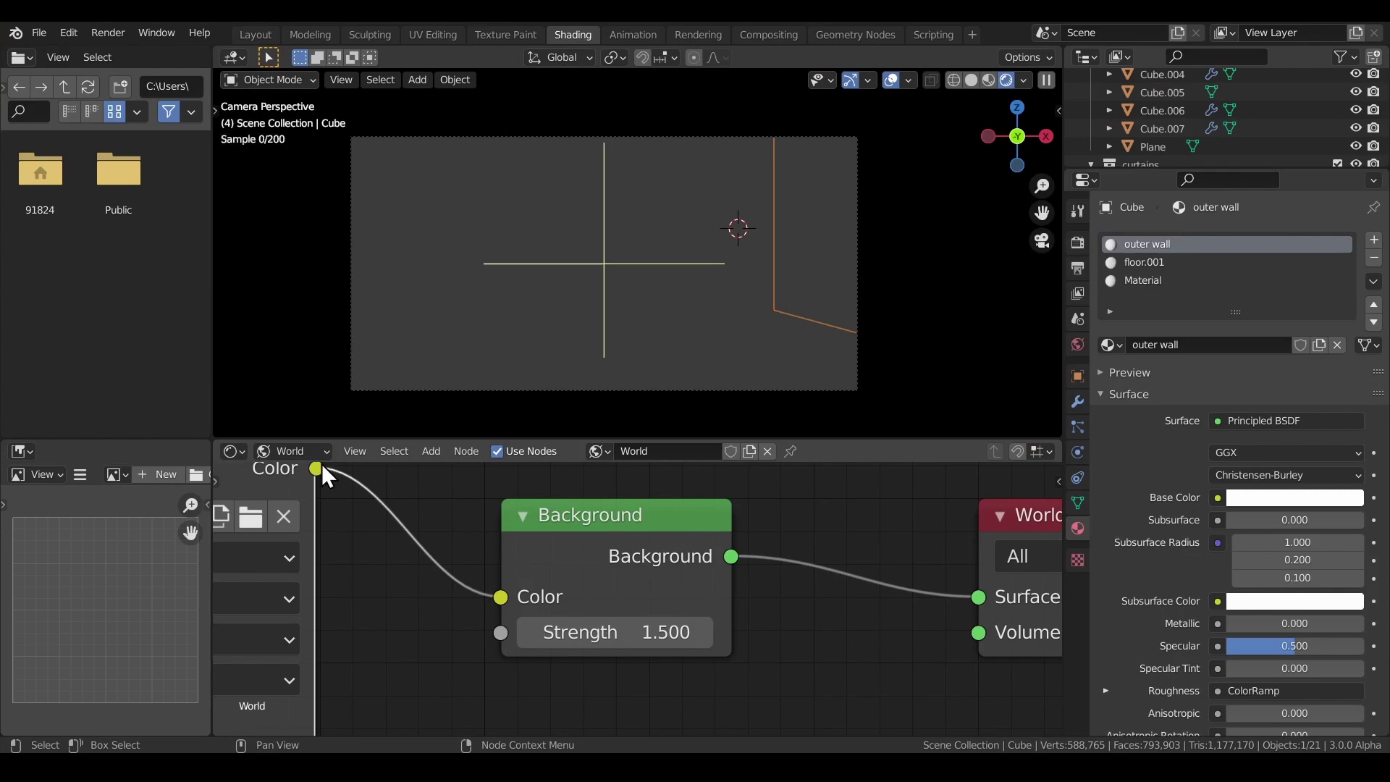
- Switch the shader editor to Object and review the Voronoi Texture and ColorRamp driving the curtain material's Alpha
{"action": "left_click", "coordinate": [293, 451]}
{"action": "left_click", "coordinate": [294, 472]}
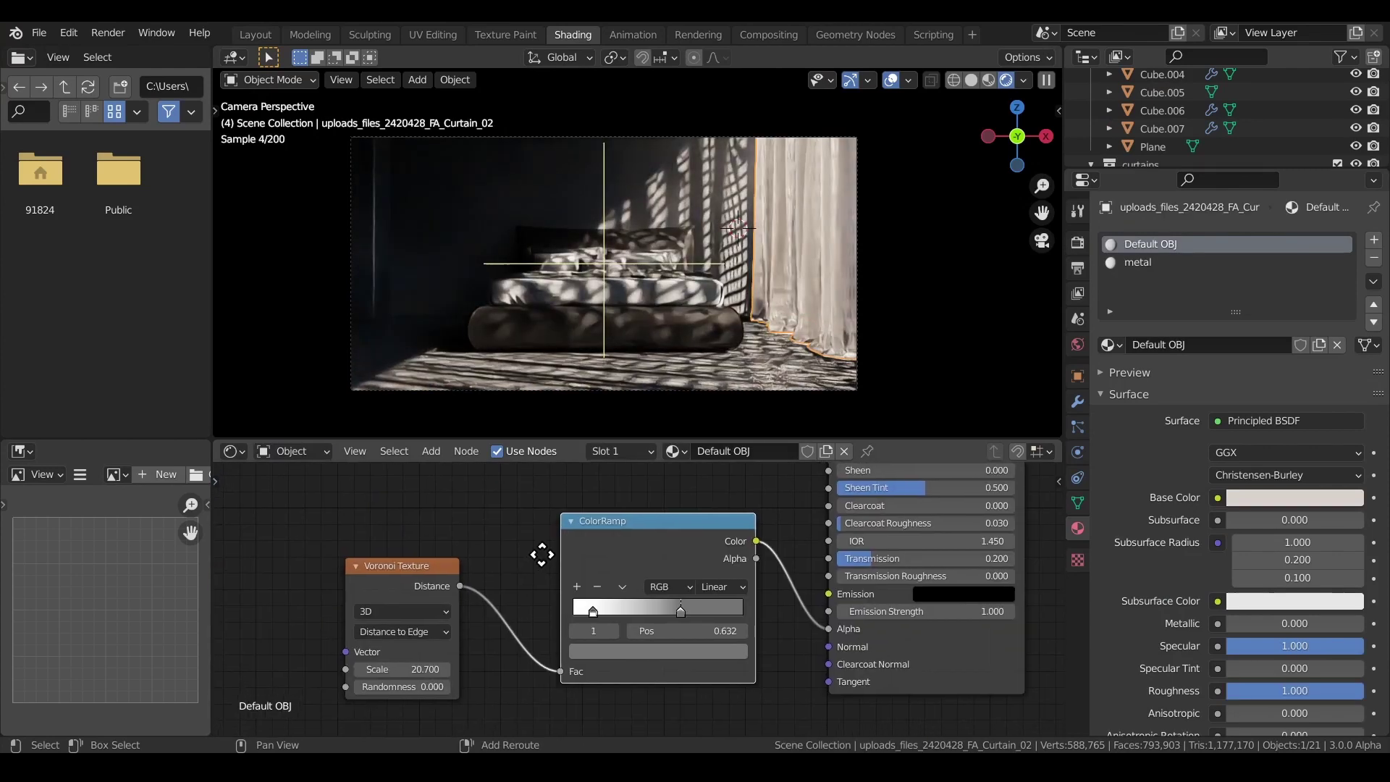
{"action": "middle_click_drag", "start_coordinate": [542, 554], "coordinate": [546, 538]}
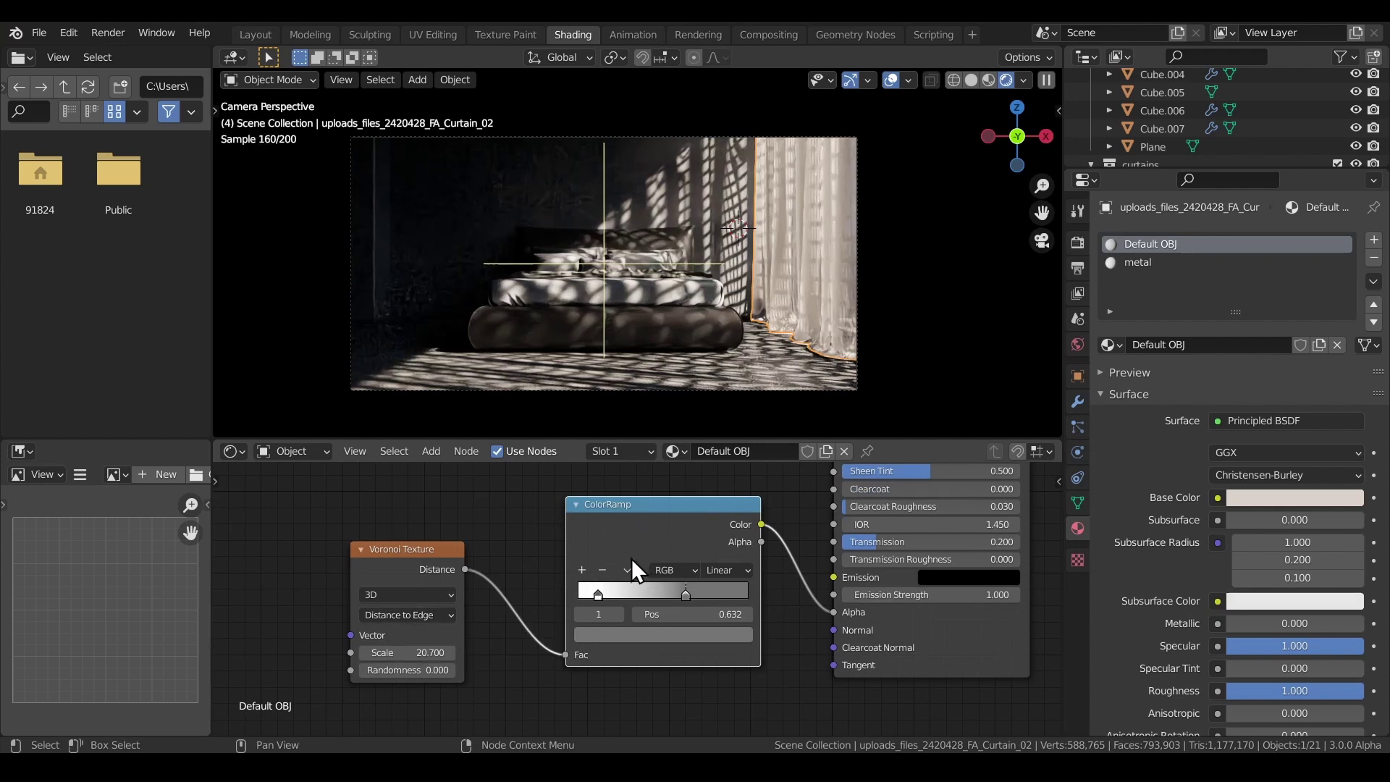
{"action": "scroll", "coordinate": [631, 558], "scroll_direction": "up", "scroll_amount": 1}
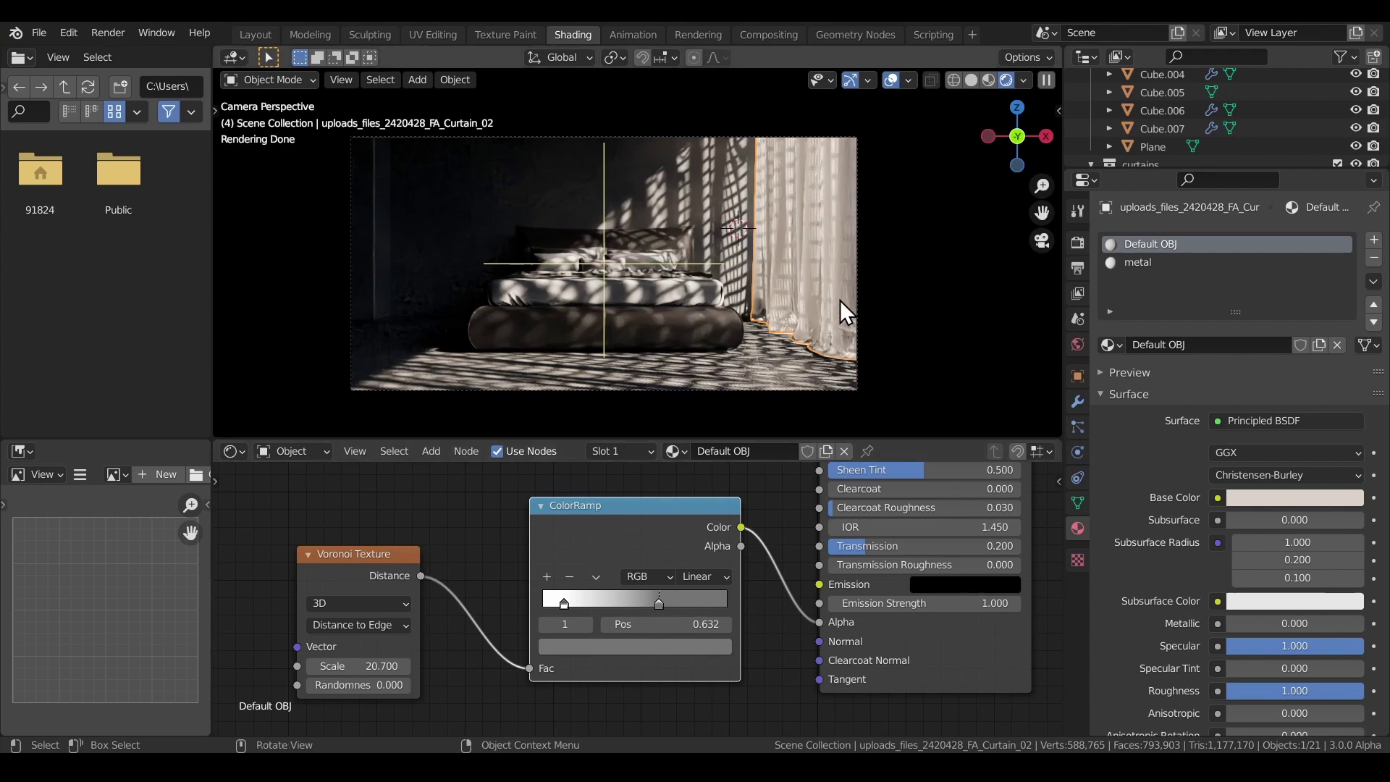
- Disconnect the ColorRamp from the curtain material's Alpha input to compare the lighting, and reconnect it
{"action": "left_click_drag", "start_coordinate": [820, 621], "coordinate": [788, 584]}
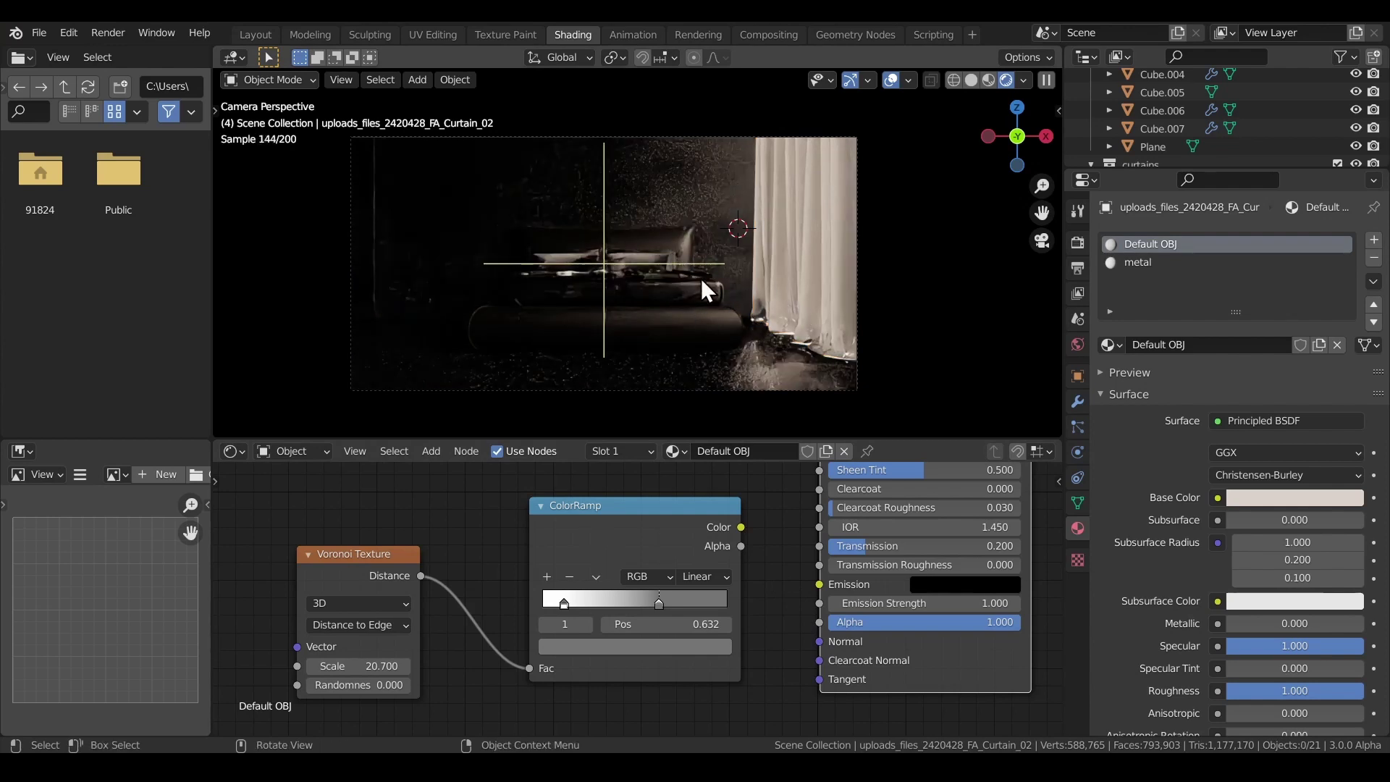
{"action": "left_click_drag", "start_coordinate": [741, 527], "coordinate": [819, 624]}
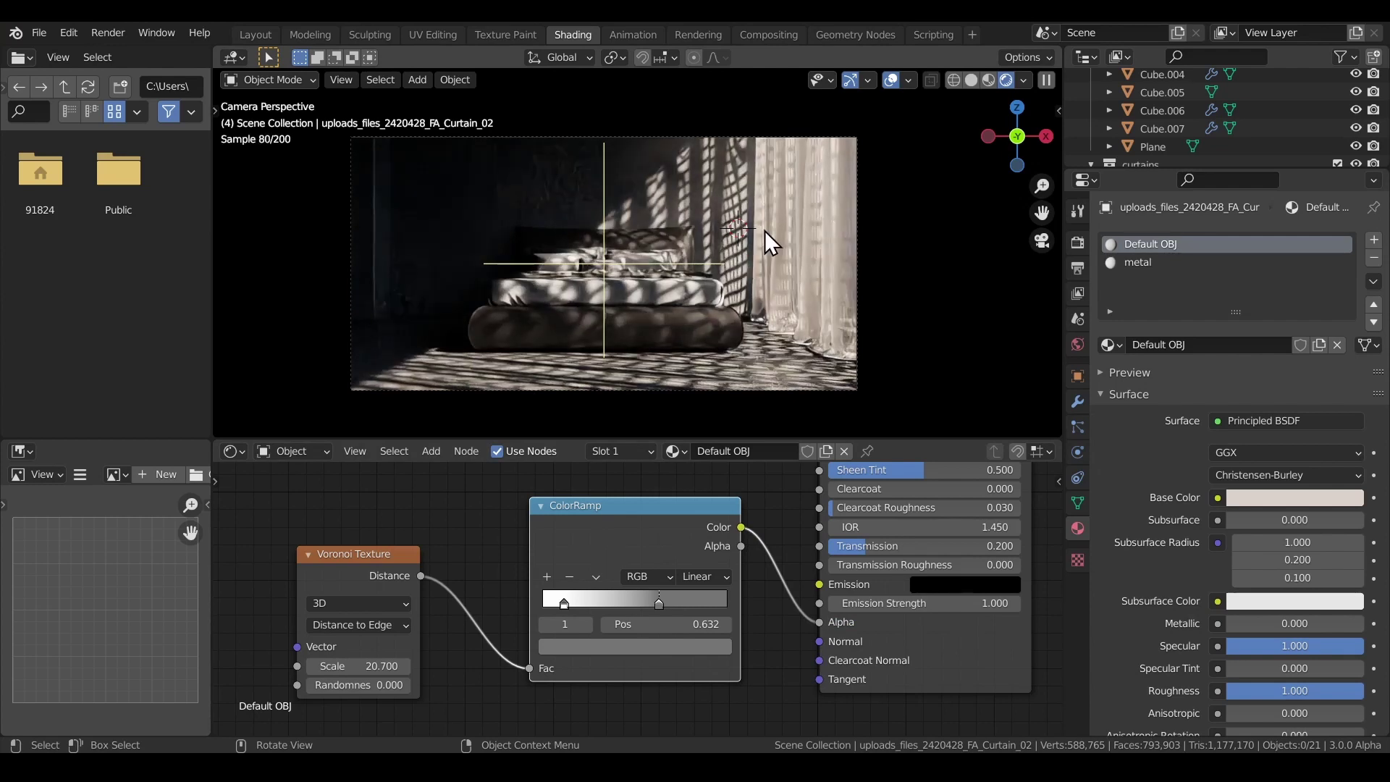
- Return to the Layout workspace's camera view and enable the side cabinet collection
{"action": "scroll", "coordinate": [723, 307], "scroll_direction": "up", "scroll_amount": 1}
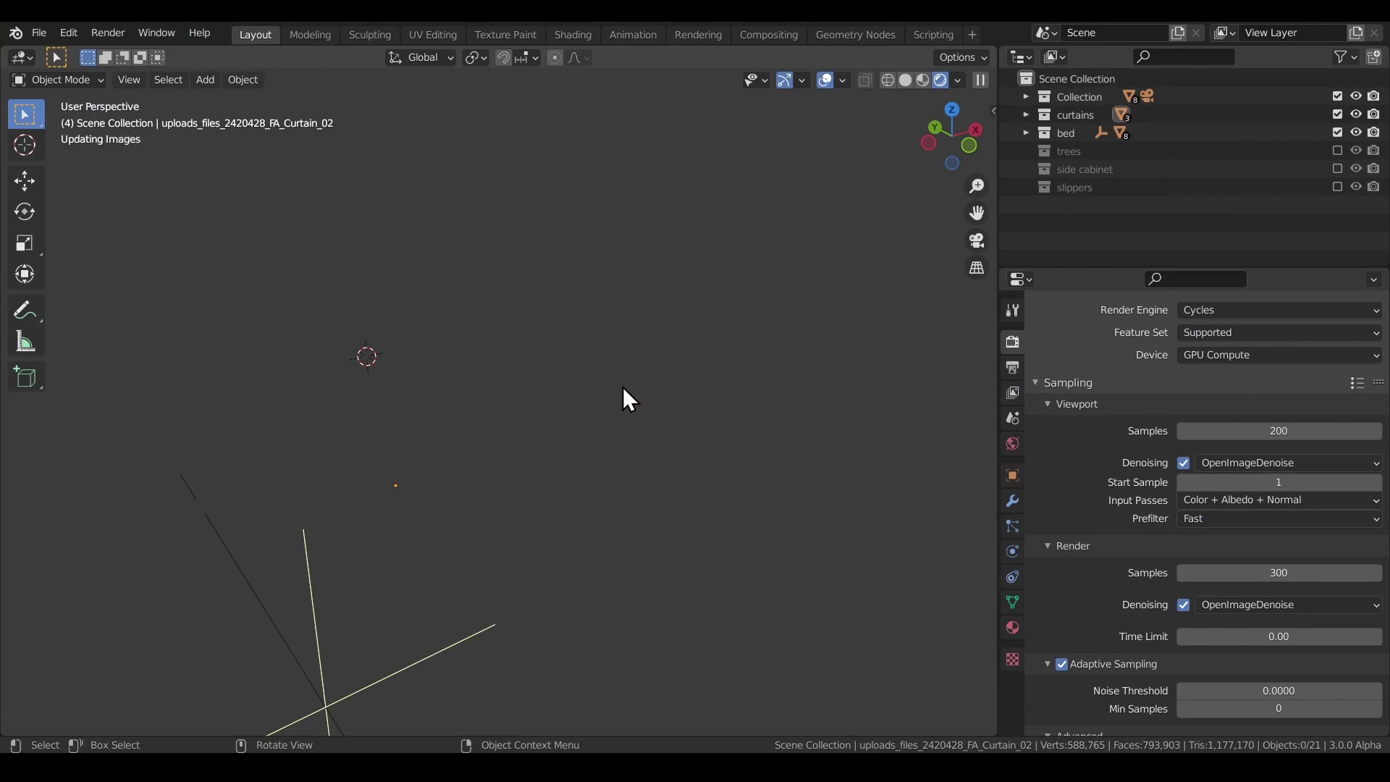
{"action": "key", "text": "KP_0"}
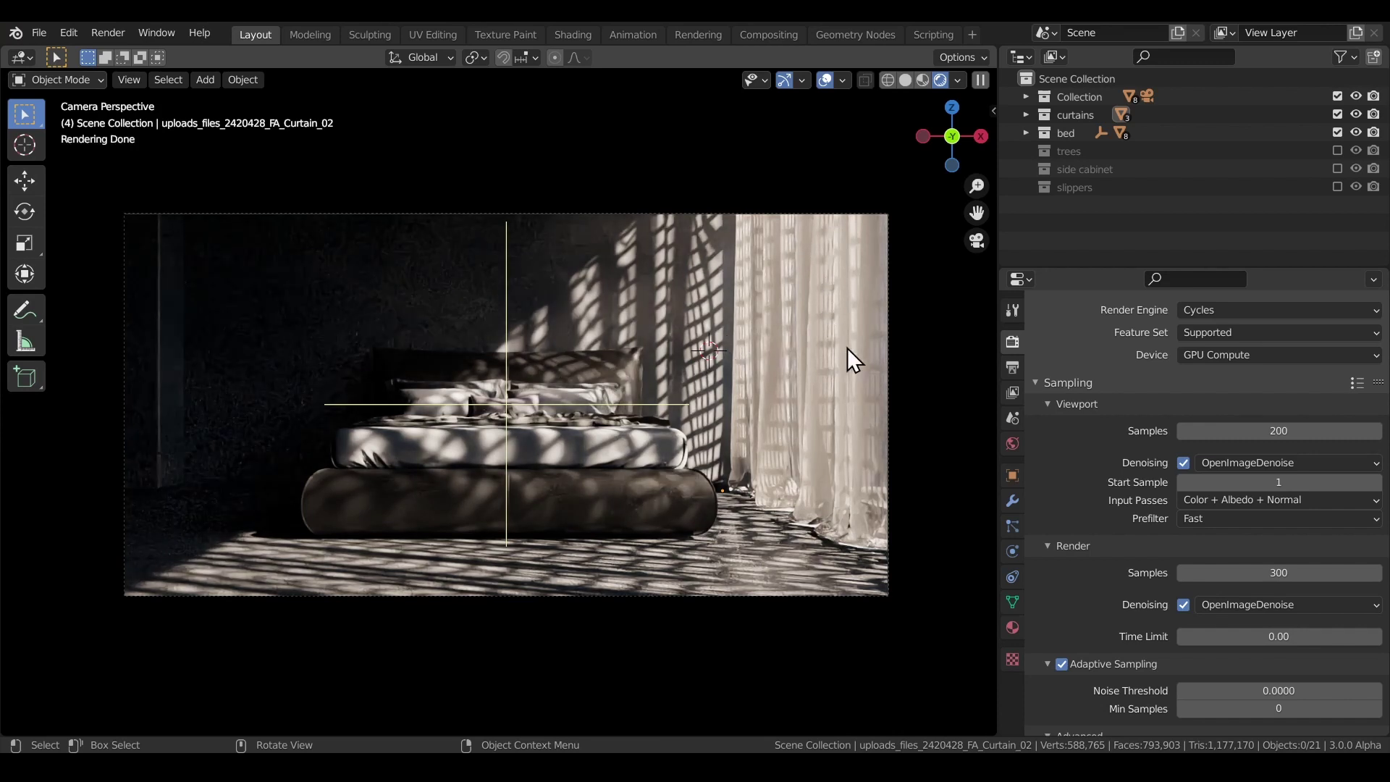
{"action": "left_click", "coordinate": [1337, 168]}
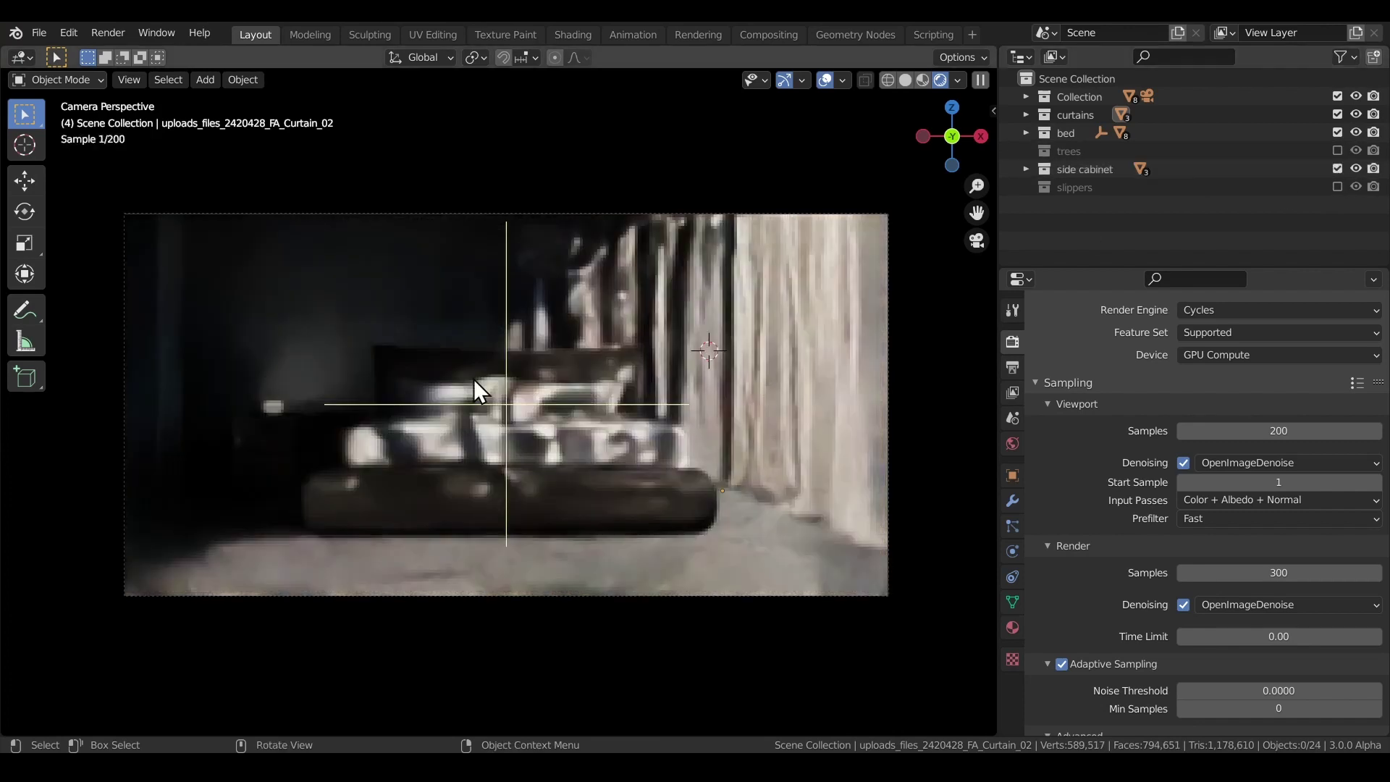
- Switch to Material Preview shading and move close to the side cabinet to inspect its drawers and the objects on top
{"action": "key", "text": "z"}
{"action": "mouse_move", "coordinate": [286, 456]}
{"action": "middle_mouse_down"}
{"action": "mouse_move", "coordinate": [322, 472]}
{"action": "mouse_move", "coordinate": [459, 388]}
{"action": "mouse_move", "coordinate": [304, 496]}
{"action": "mouse_move", "coordinate": [449, 490]}
{"action": "mouse_move", "coordinate": [371, 501]}
{"action": "middle_mouse_up"}
{"action": "left_click", "coordinate": [340, 534]}
{"action": "scroll", "coordinate": [278, 463], "scroll_direction": "up", "scroll_amount": 5}
{"action": "key", "text": "shift+grave"}
{"action": "key", "text": "w"}
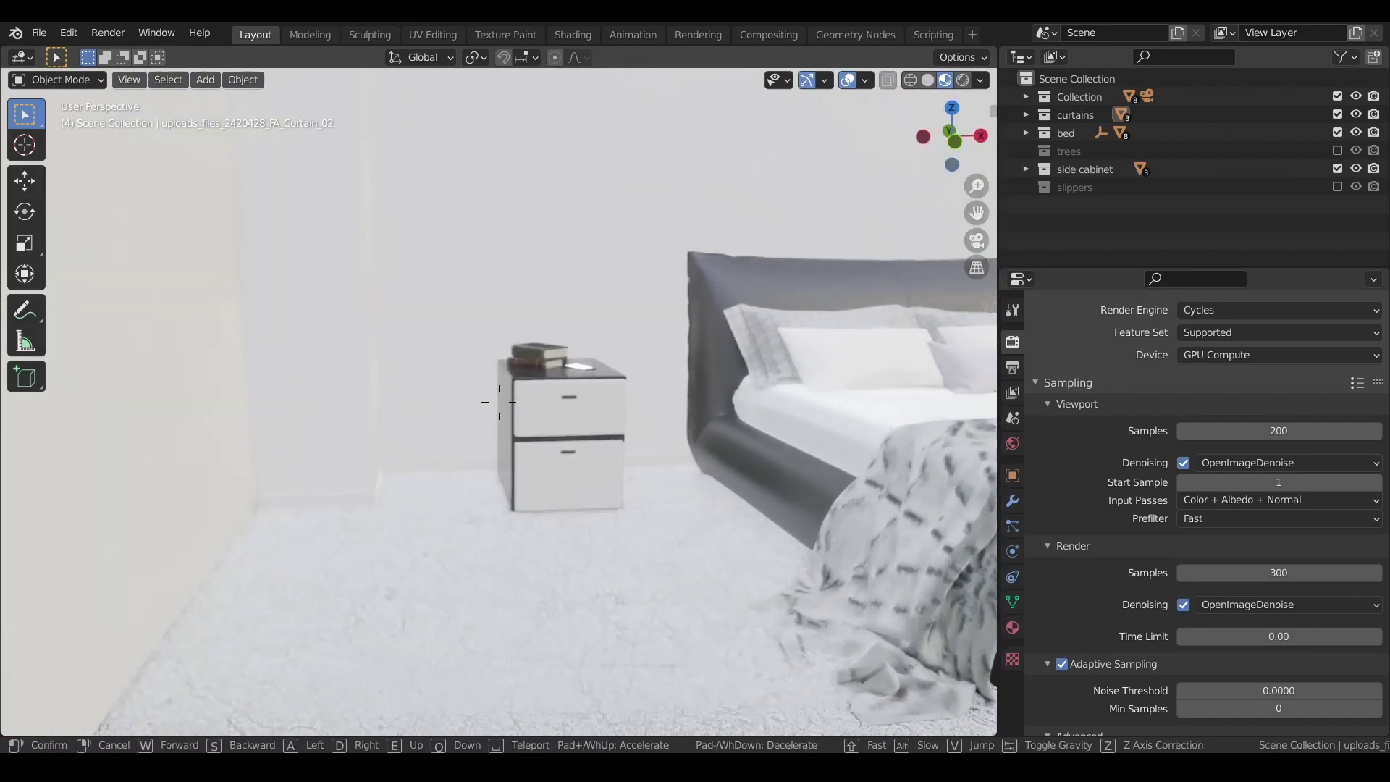
{"action": "key", "text": "w"}
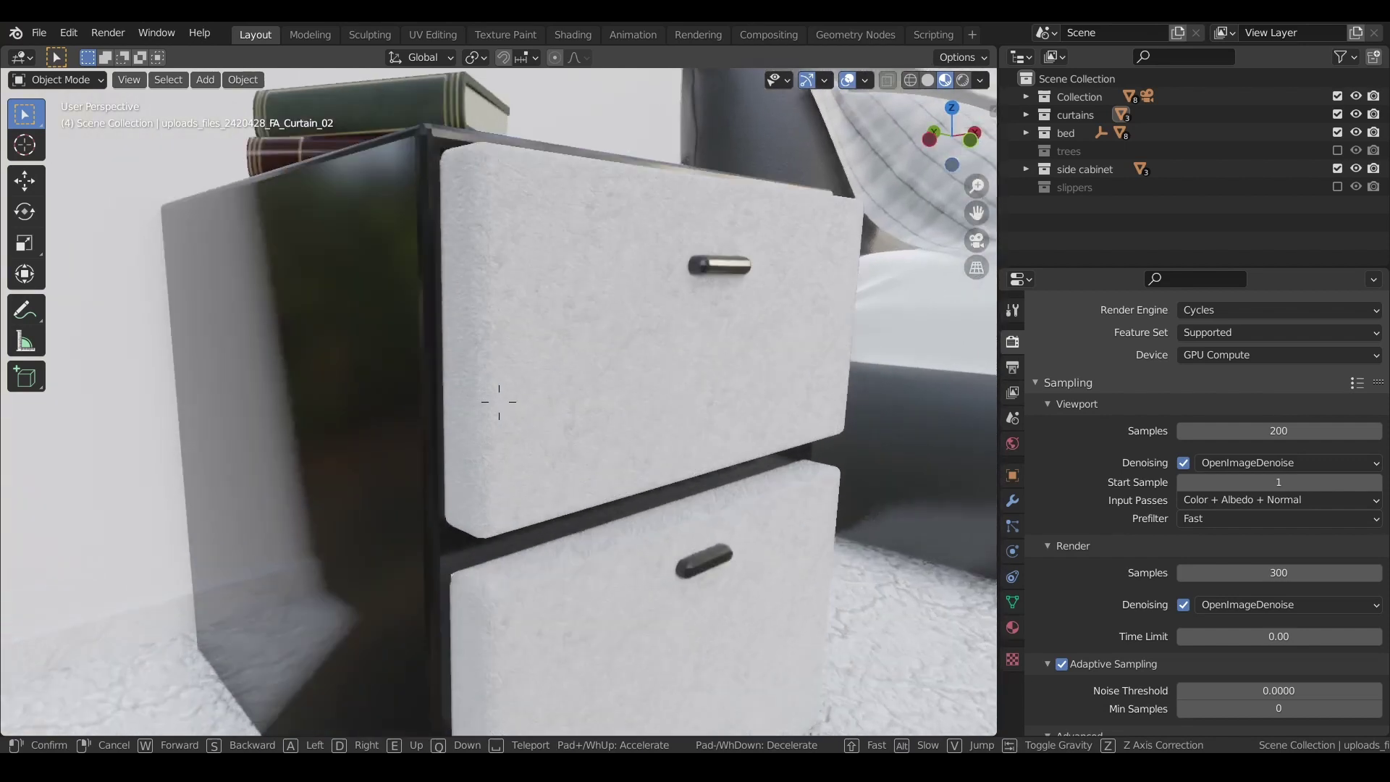
{"action": "left_click", "coordinate": [499, 402]}
{"action": "left_click", "coordinate": [517, 241]}
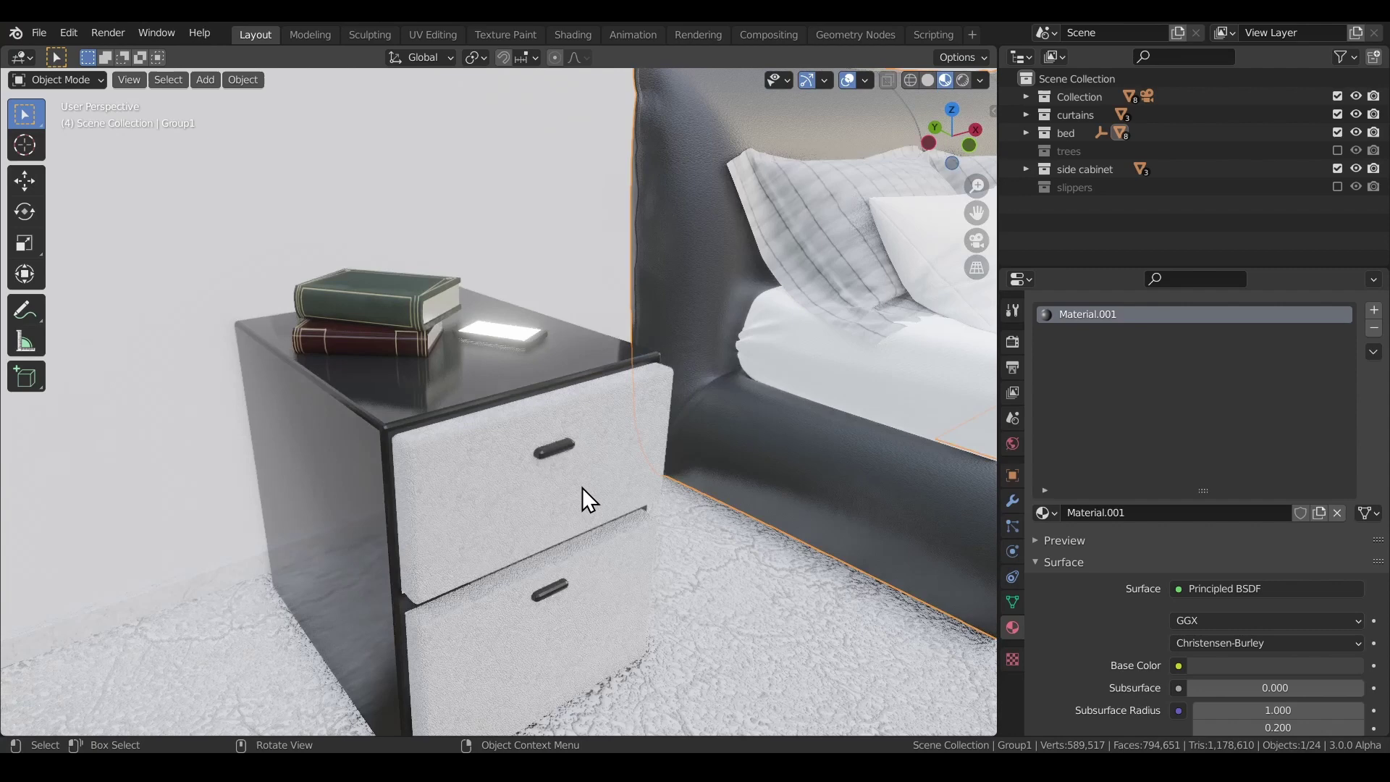
- Select the phone on the side cabinet, frame it in the view and examine its screen's Emission material
{"action": "mouse_move", "coordinate": [582, 488]}
{"action": "middle_mouse_down"}
{"action": "mouse_move", "coordinate": [584, 509]}
{"action": "mouse_move", "coordinate": [589, 477]}
{"action": "mouse_move", "coordinate": [582, 512]}
{"action": "middle_mouse_up"}
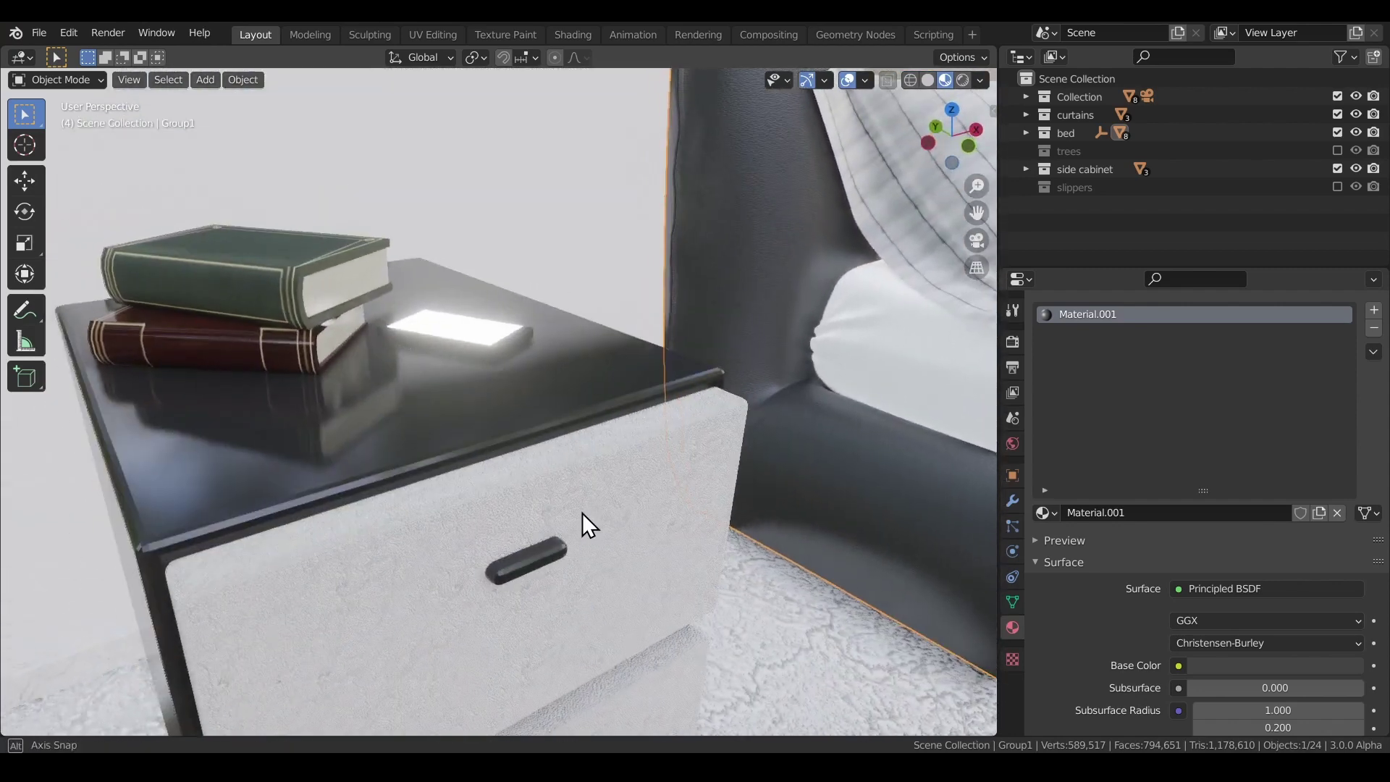
{"action": "left_click", "coordinate": [480, 347]}
{"action": "middle_click_drag", "start_coordinate": [480, 347], "coordinate": [574, 504]}
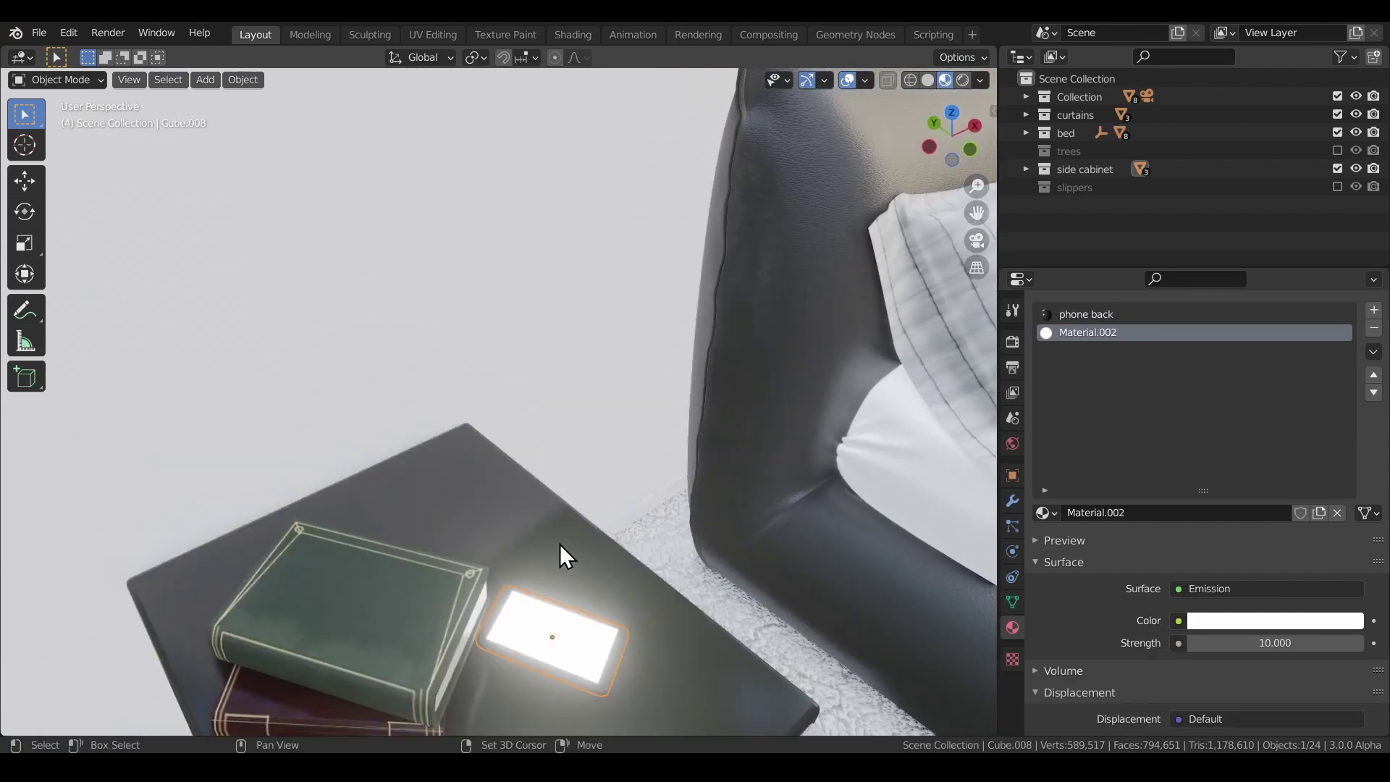
{"action": "key", "text": "KP_Decimal"}
{"action": "scroll", "coordinate": [541, 459], "scroll_direction": "up", "scroll_amount": 5}
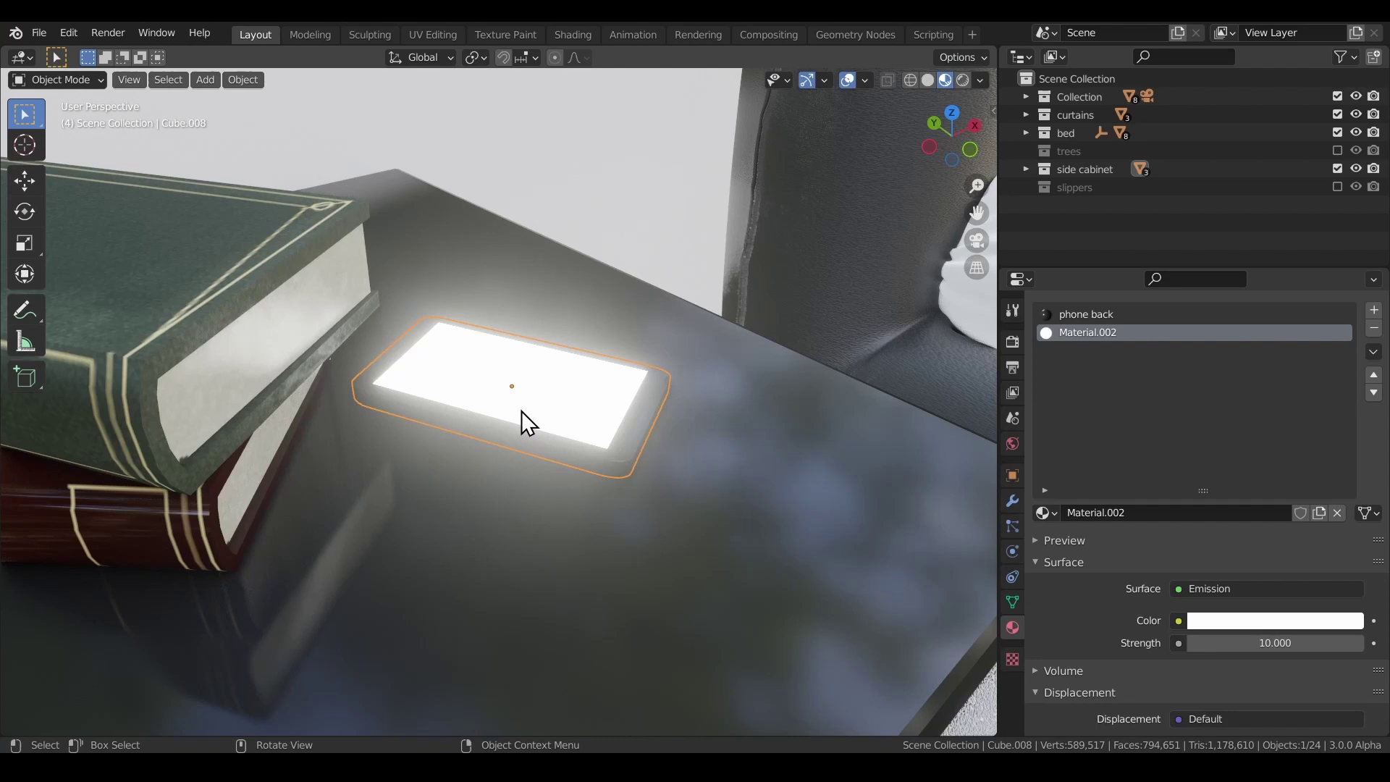
{"action": "scroll", "coordinate": [521, 411], "scroll_direction": "down", "scroll_amount": 5}
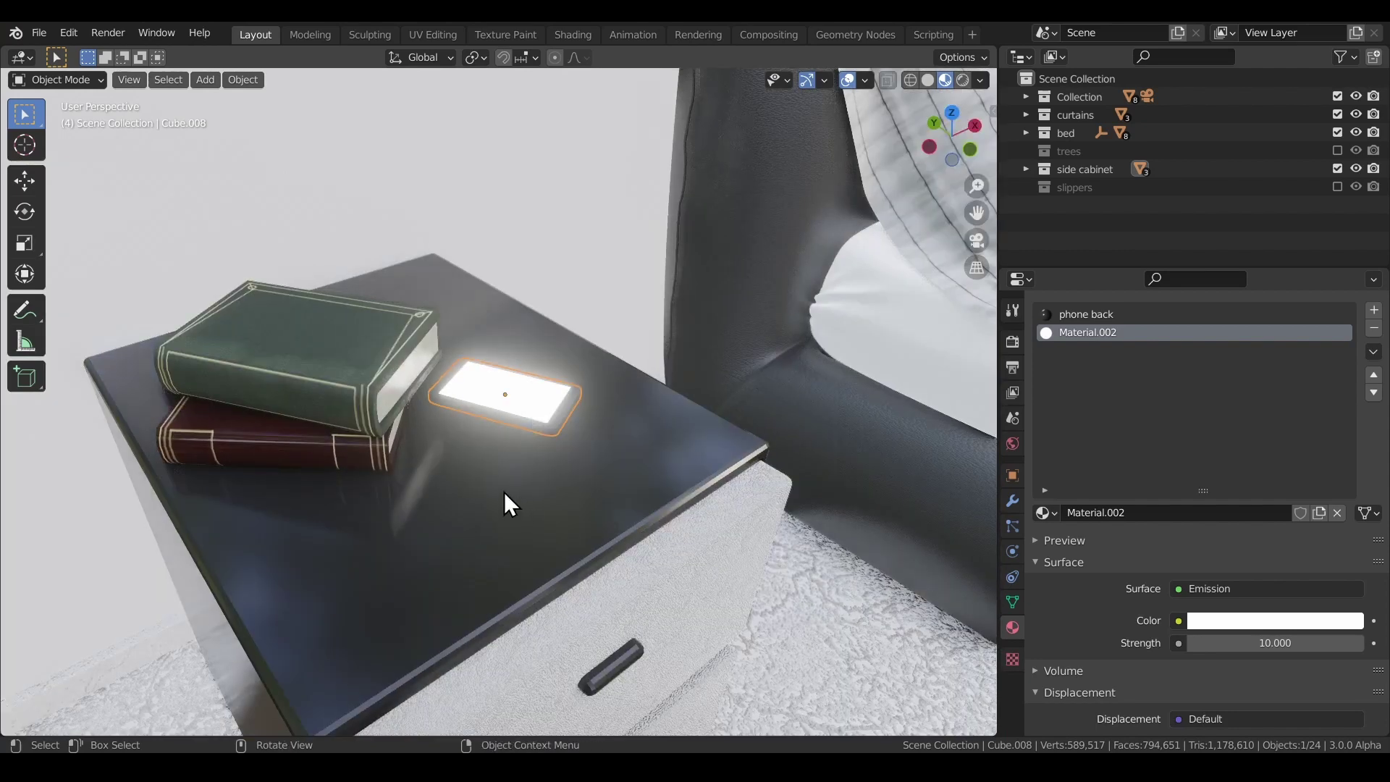
- Return to the camera view in Rendered shading and examine the phone's light on the wall and side cabinet
{"action": "middle_click_drag", "start_coordinate": [358, 376], "coordinate": [449, 208]}
{"action": "left_click", "coordinate": [449, 208]}
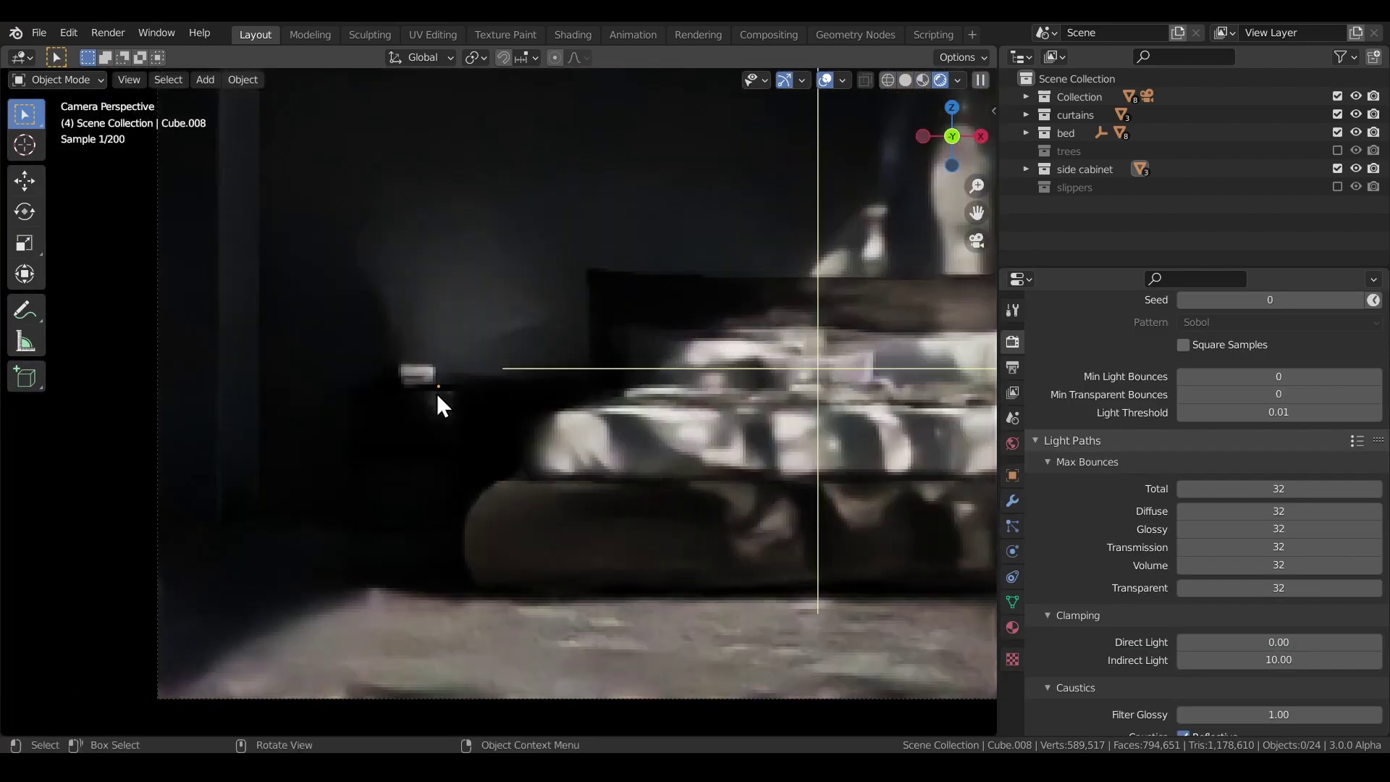
{"action": "middle_click_drag", "start_coordinate": [436, 393], "coordinate": [446, 448]}
{"action": "key", "text": "KP_0"}
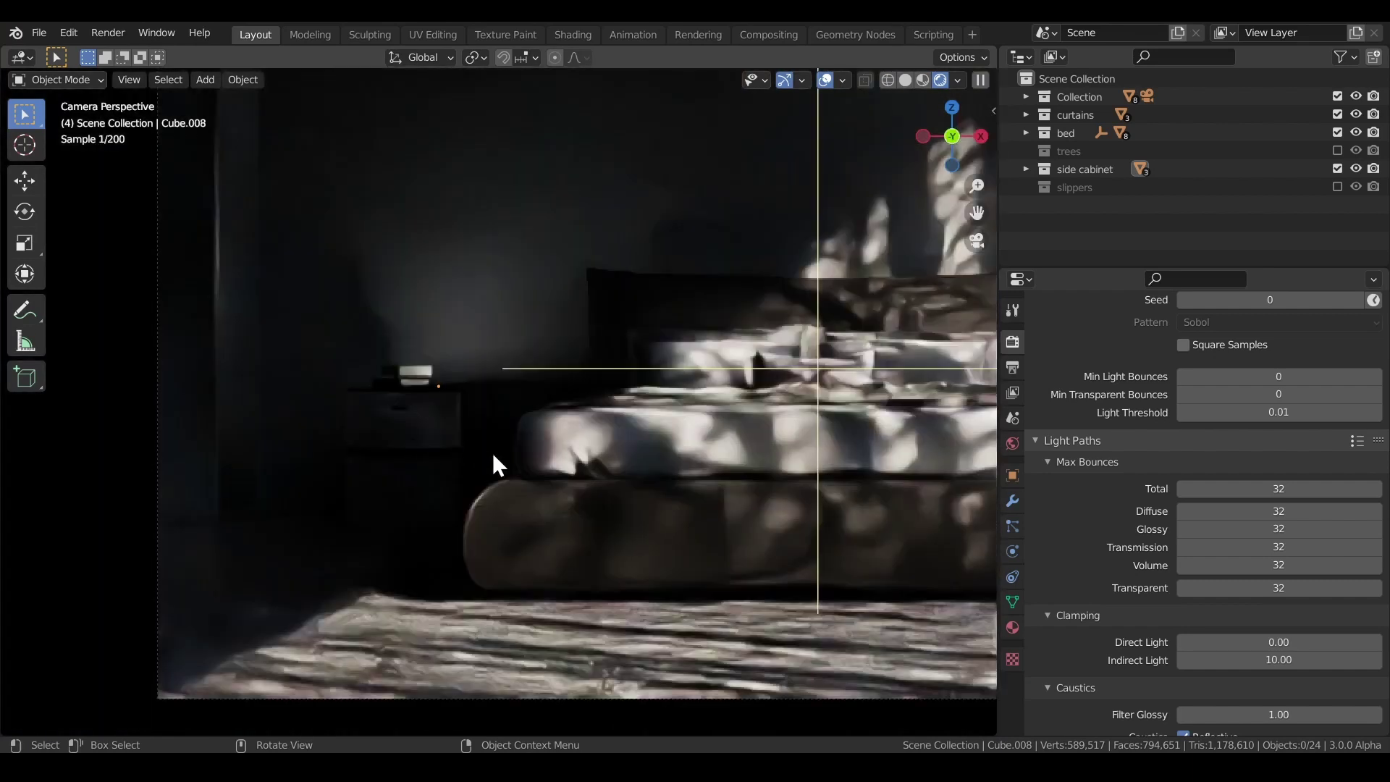
{"action": "scroll", "coordinate": [635, 419], "scroll_direction": "down", "scroll_amount": 2}
{"action": "middle_click_drag", "start_coordinate": [636, 418], "coordinate": [611, 339], "text": "shift"}
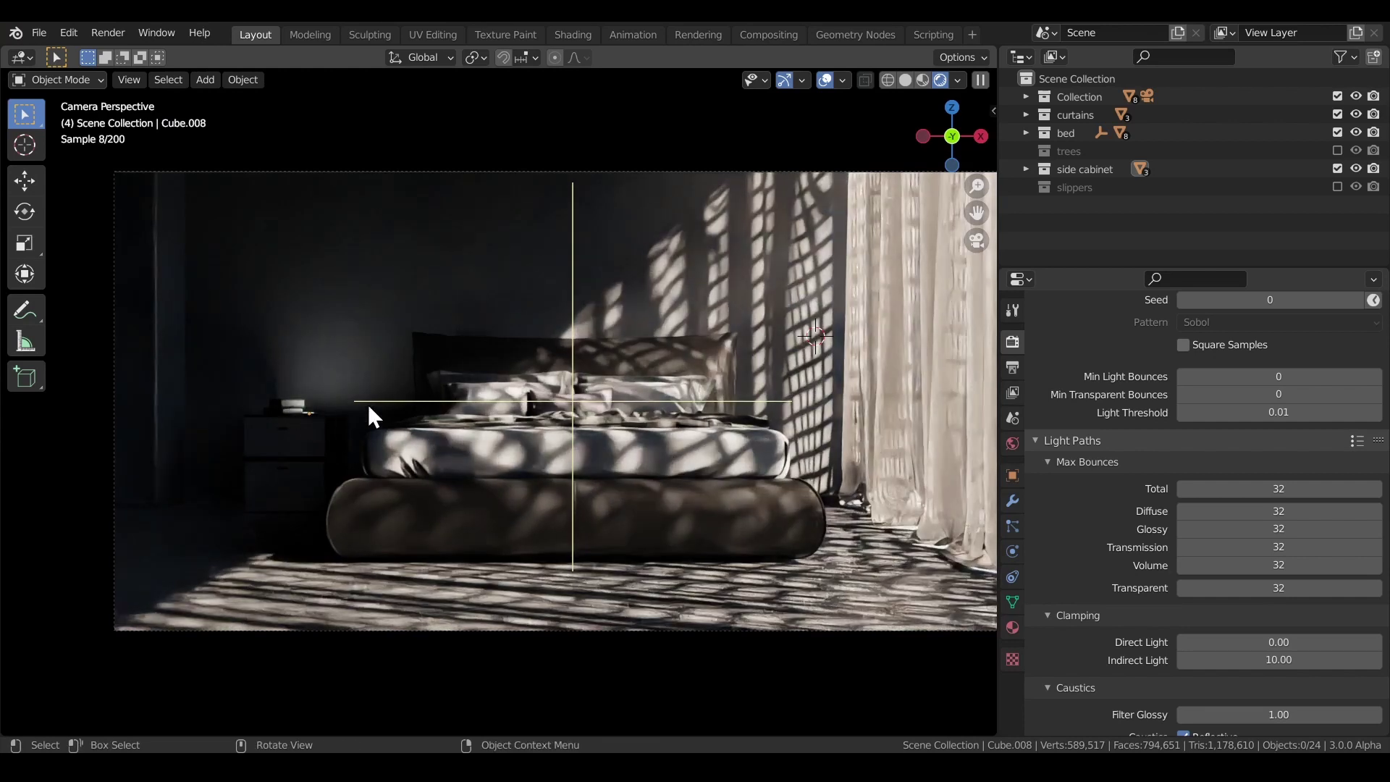
{"action": "scroll", "coordinate": [701, 409], "scroll_direction": "down", "scroll_amount": 2}
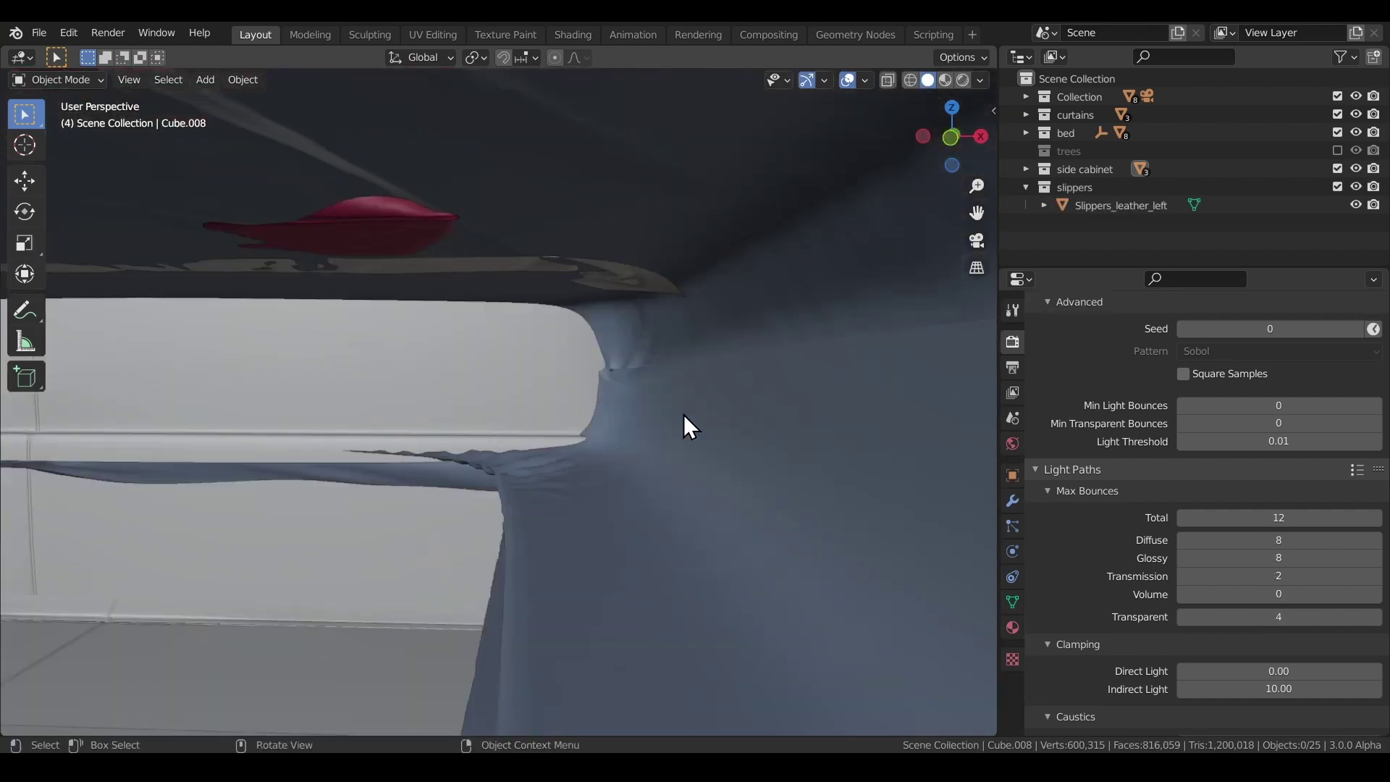
- Examine the slippers beside the bed close up in the camera view, finishing with the whole frame in view
{"action": "middle_click_drag", "start_coordinate": [683, 414], "coordinate": [688, 427]}
{"action": "key", "text": "KP_0"}
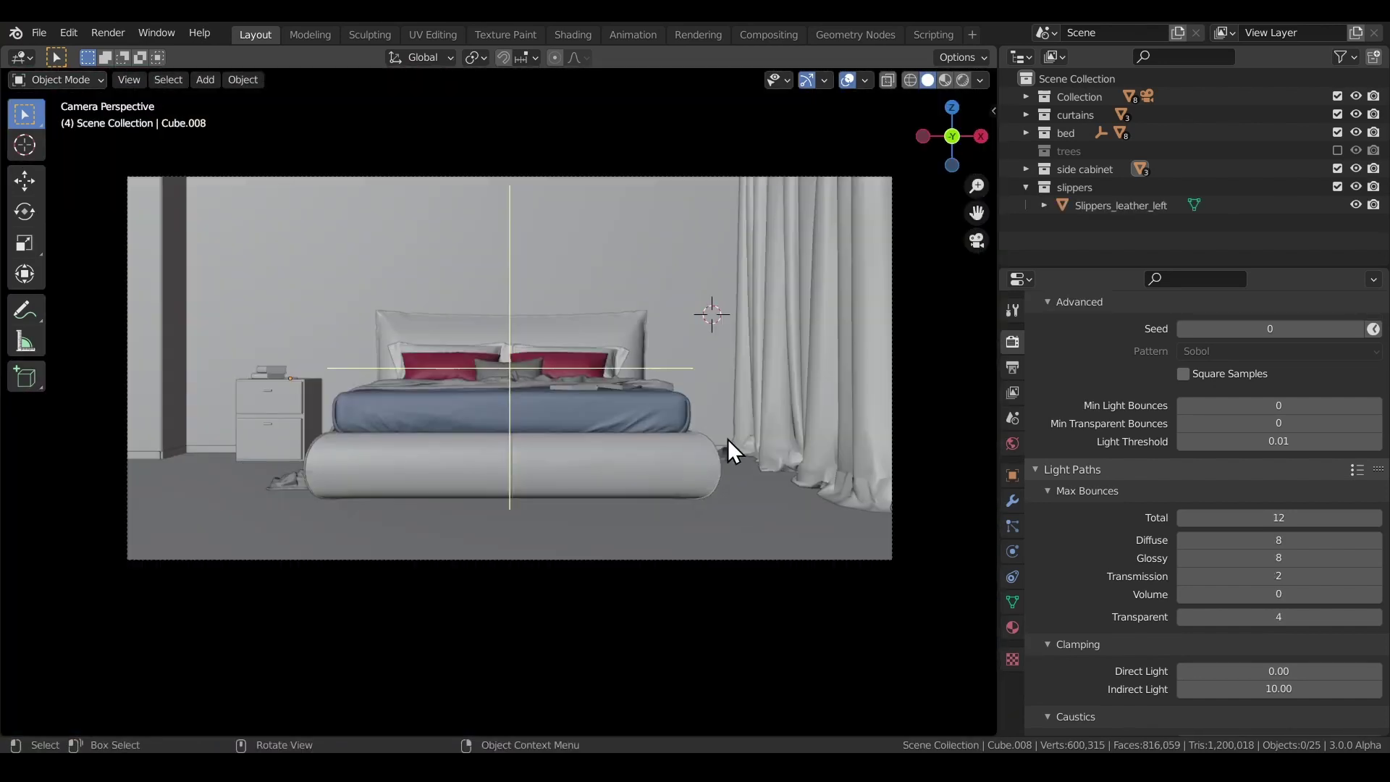
{"action": "scroll", "coordinate": [722, 437], "scroll_direction": "up", "scroll_amount": 6}
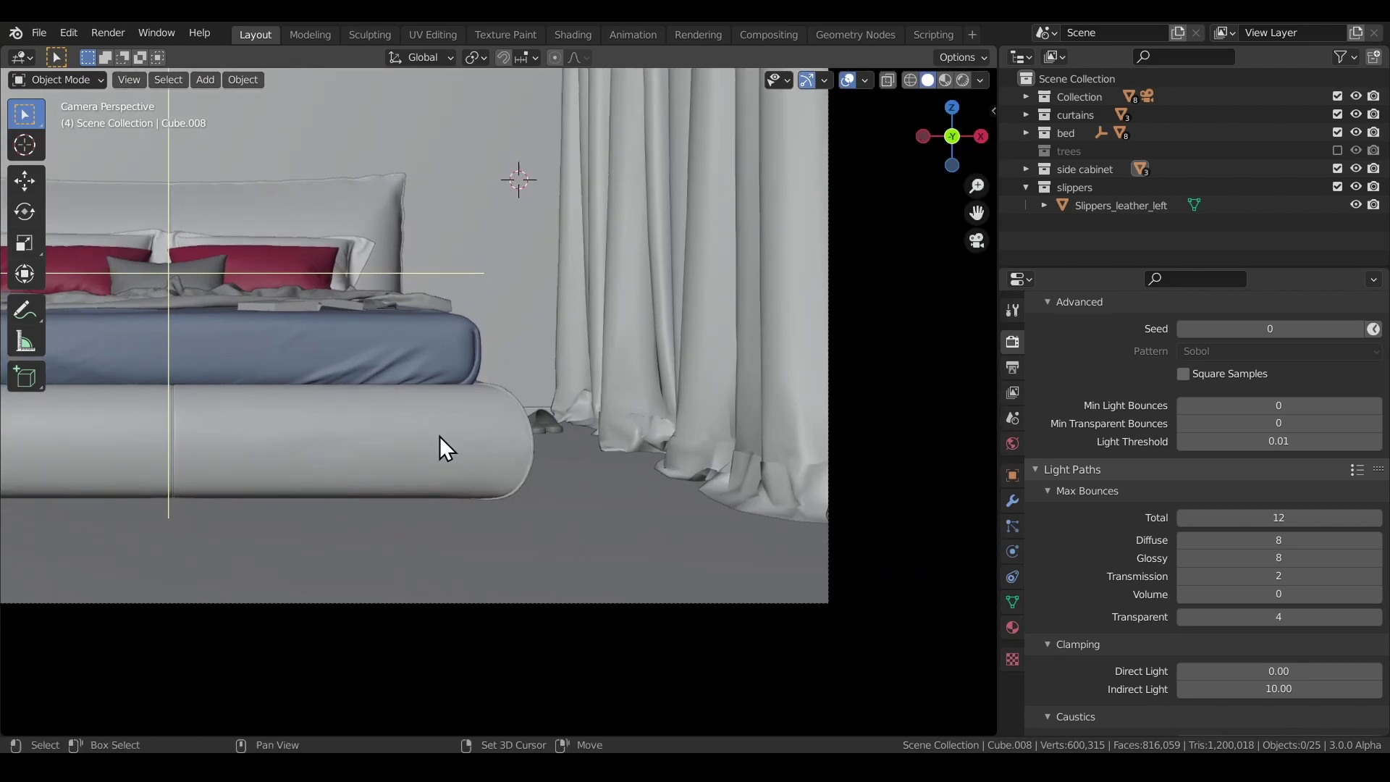
{"action": "scroll", "coordinate": [507, 429], "scroll_direction": "up", "scroll_amount": 4}
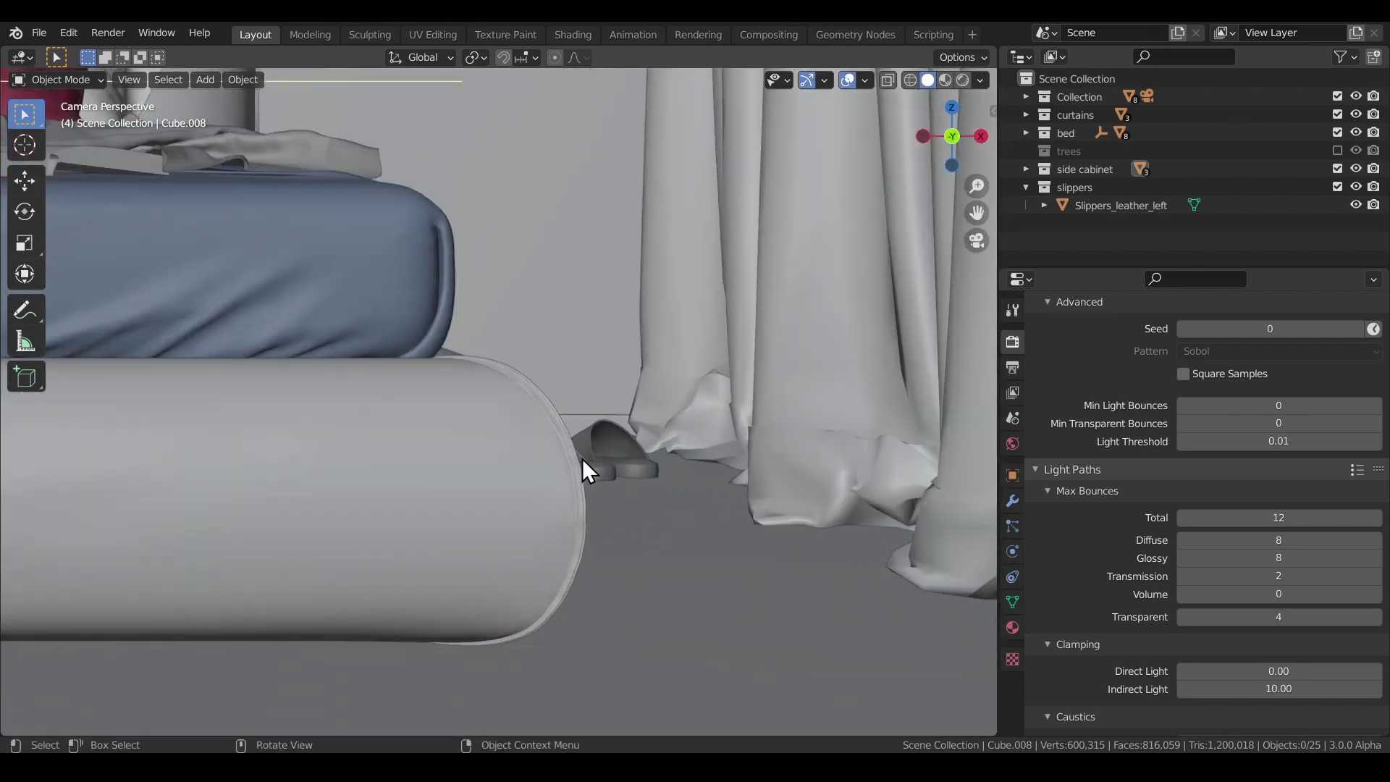
{"action": "scroll", "coordinate": [579, 458], "scroll_direction": "down", "scroll_amount": 8}
{"action": "key", "text": "Home"}
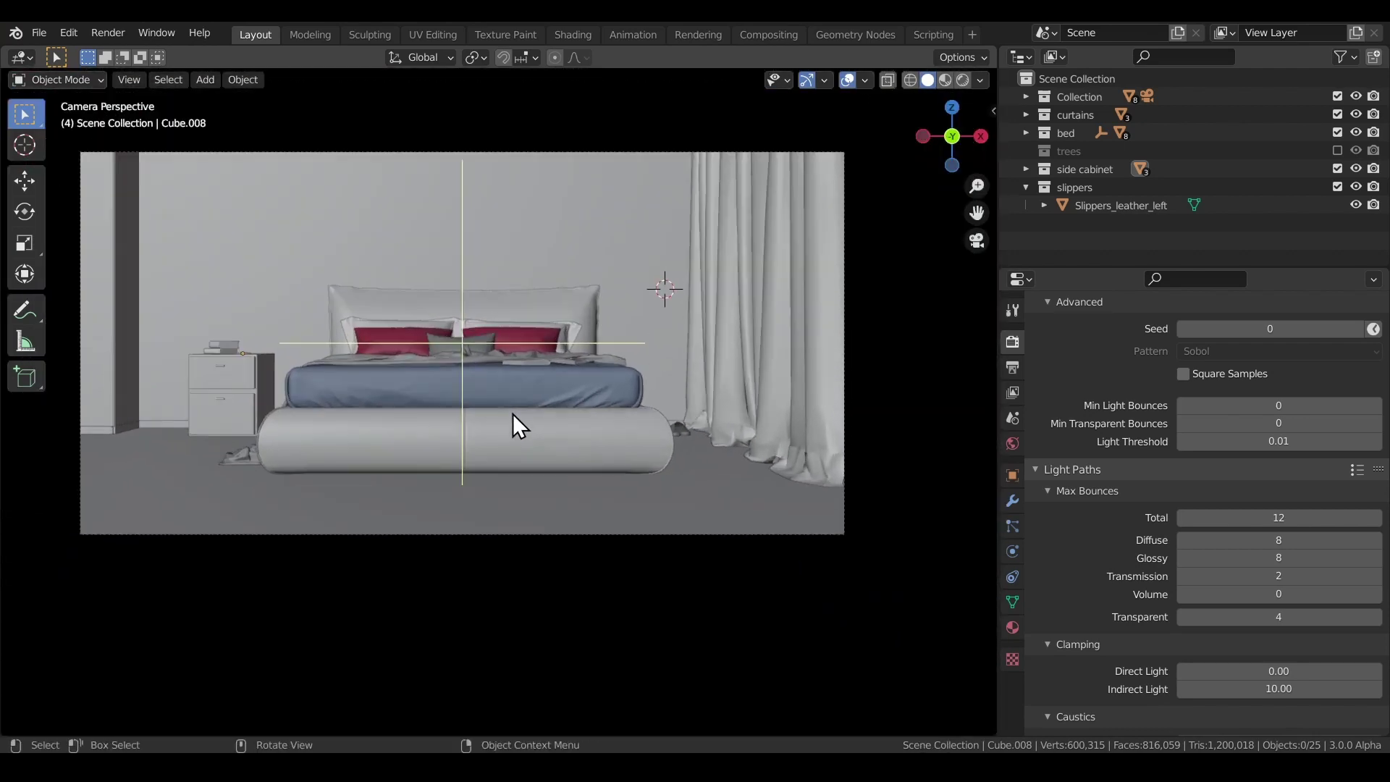
- Switch to Rendered shading, enable the trees collection and inspect the tree outside the window and its shadows in the camera view
{"action": "key", "text": "z"}
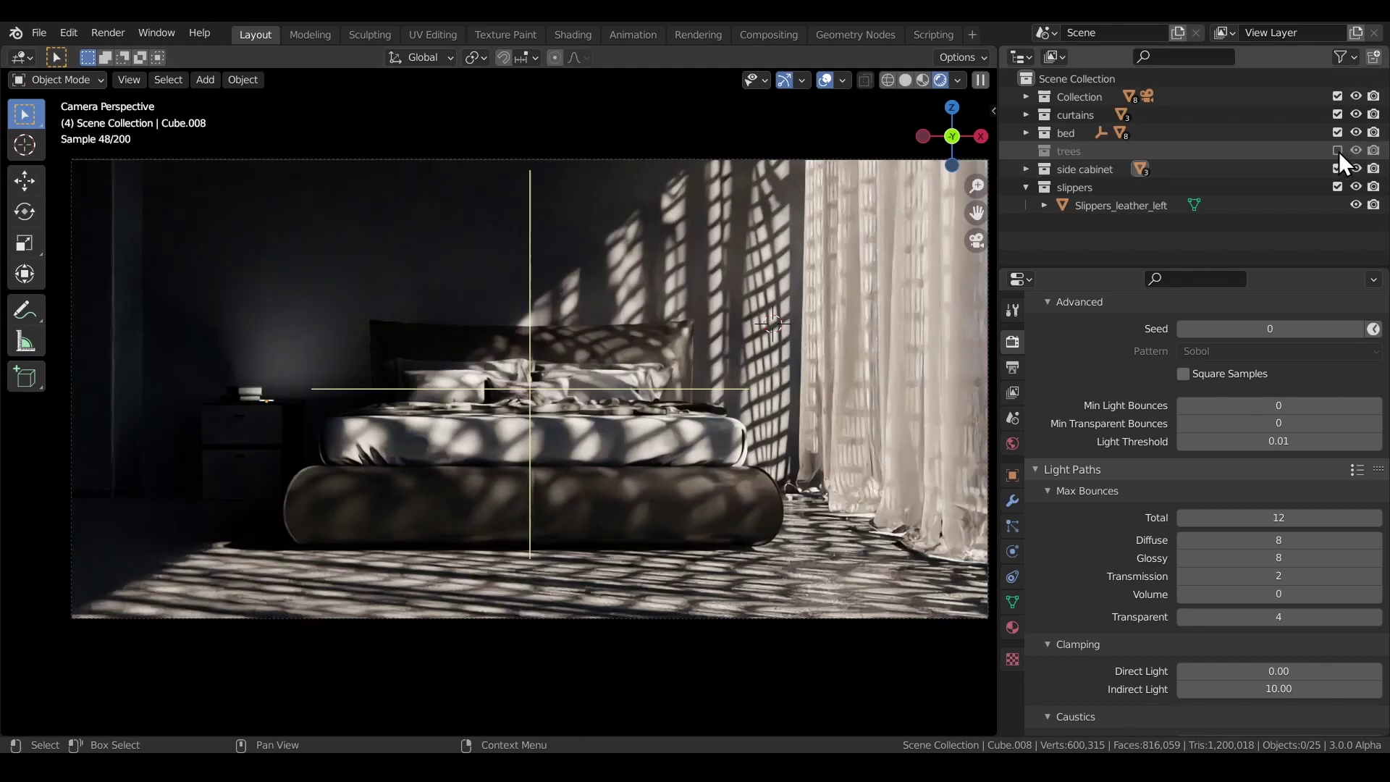
{"action": "left_click", "coordinate": [1337, 150]}
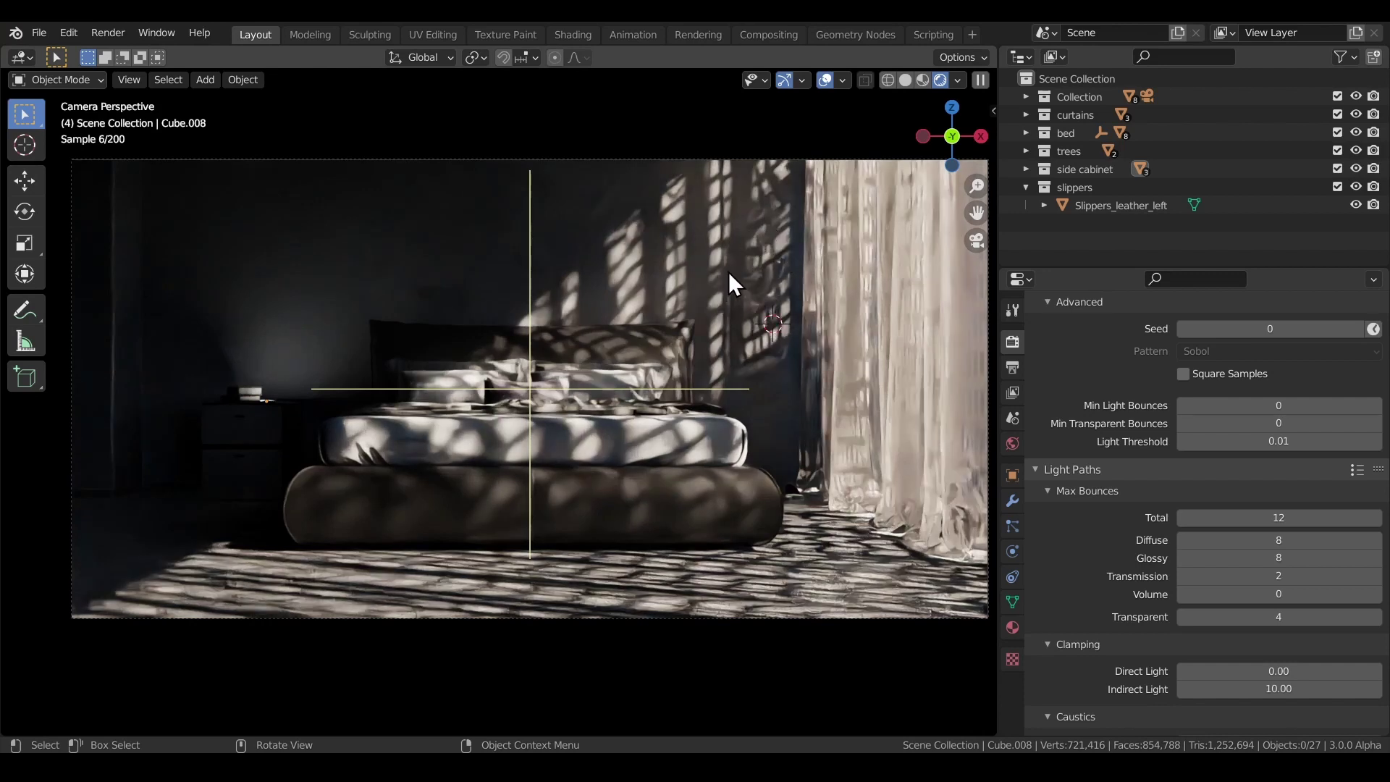
{"action": "key", "text": "KP_0"}
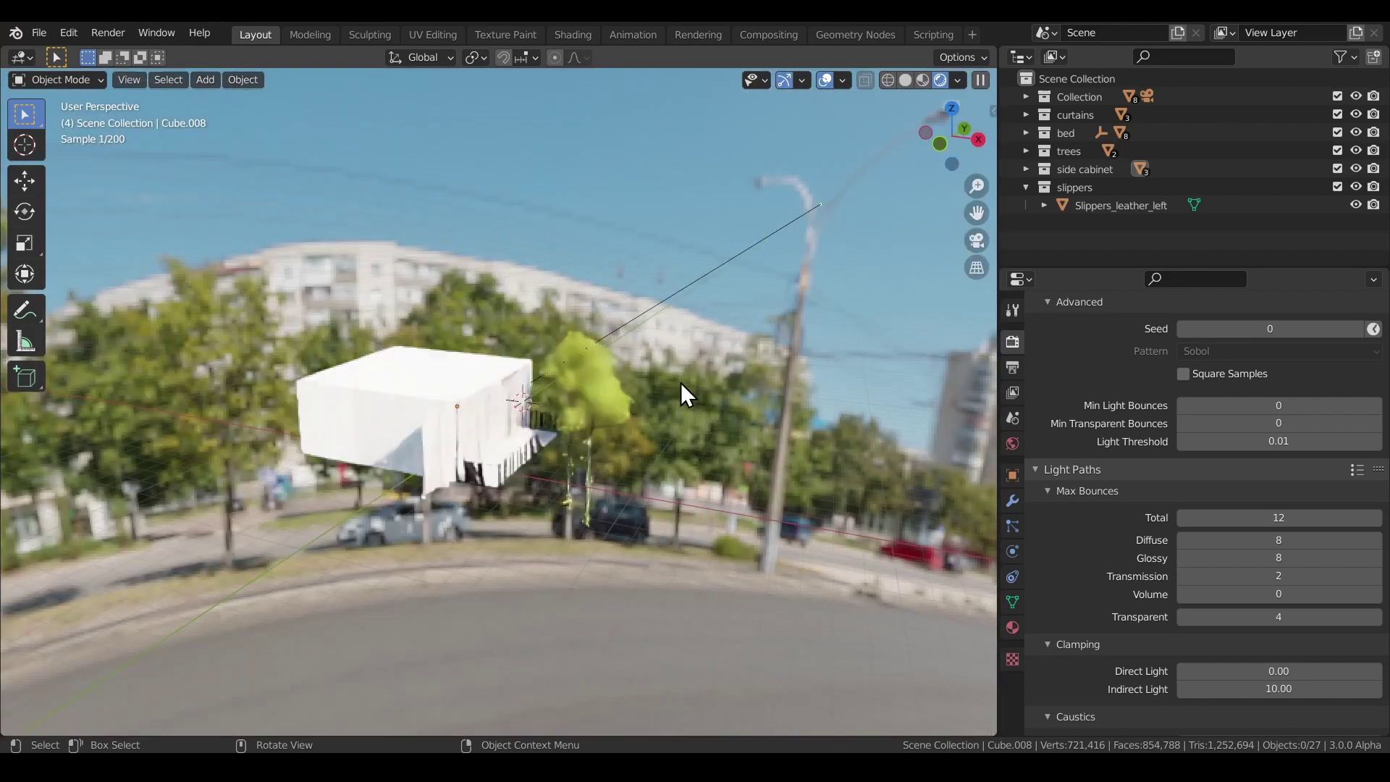
{"action": "scroll", "coordinate": [650, 396], "scroll_direction": "up", "scroll_amount": 4}
{"action": "middle_click_drag", "start_coordinate": [650, 397], "coordinate": [522, 498]}
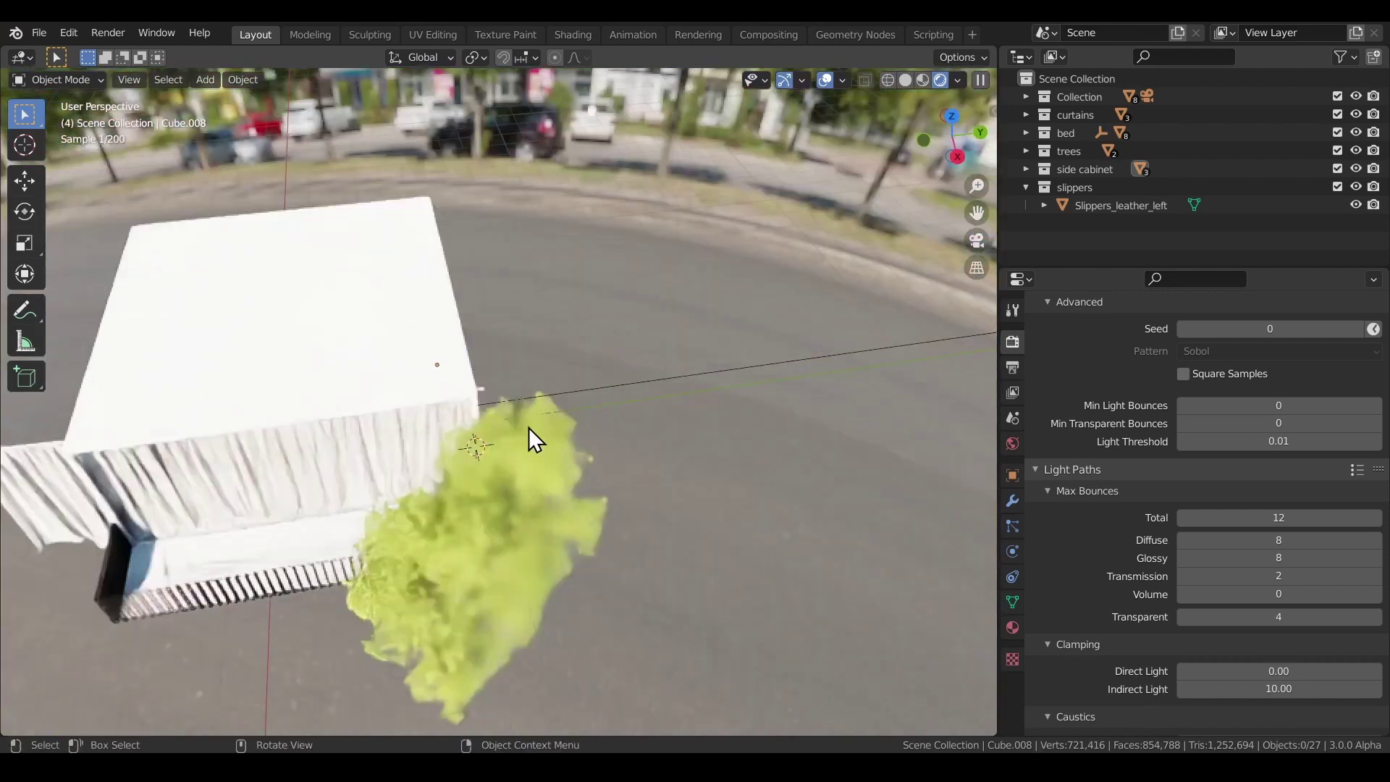
{"action": "key", "text": "KP_0"}
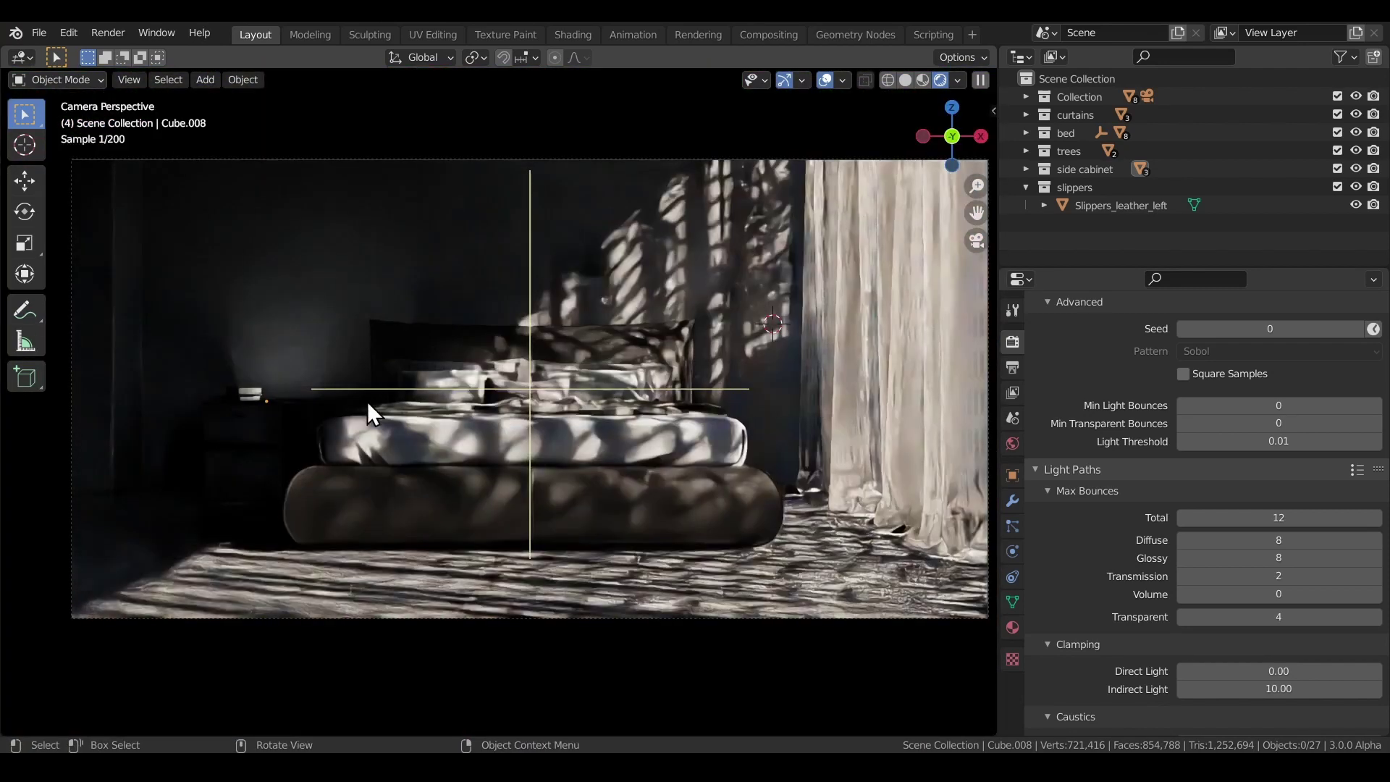
{"action": "scroll", "coordinate": [444, 666], "scroll_direction": "down", "scroll_amount": 1}
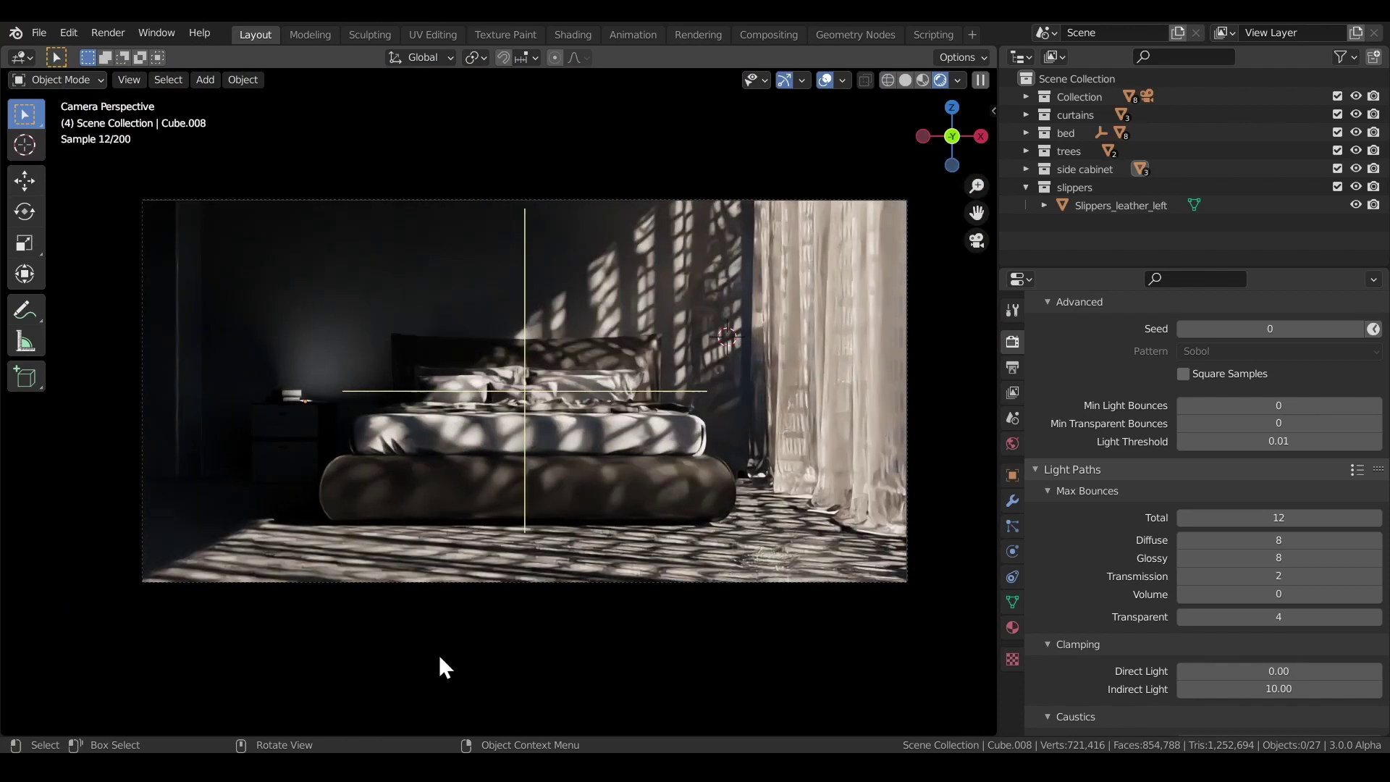